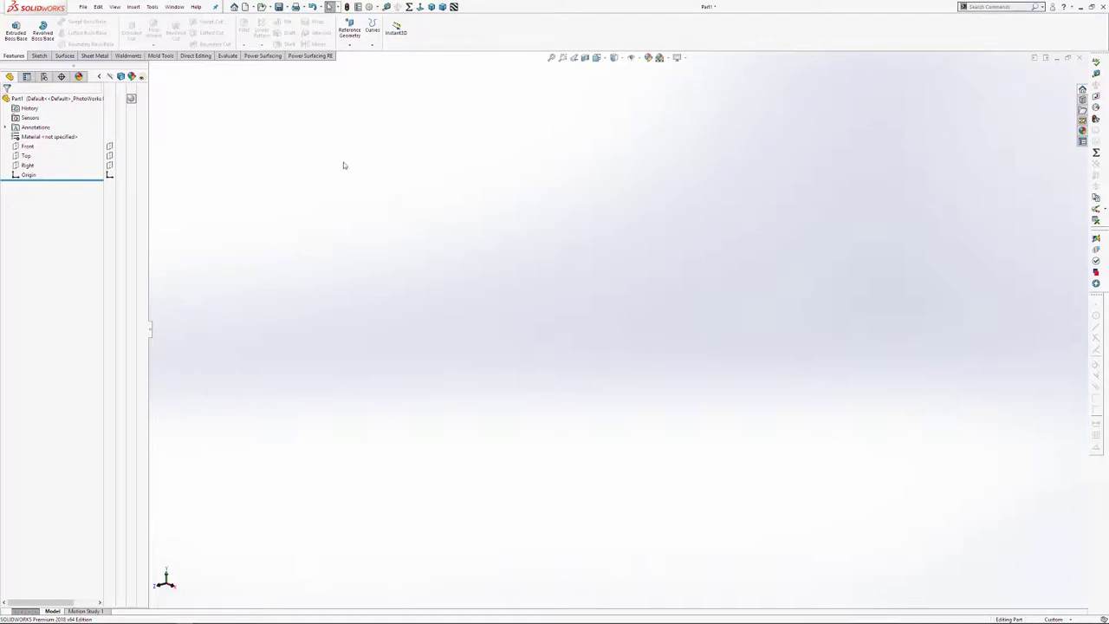
Step: Start a Power Surfacing box on the Top plane with length 150 mm, width 75 mm and height 75 mm
click(257, 58)
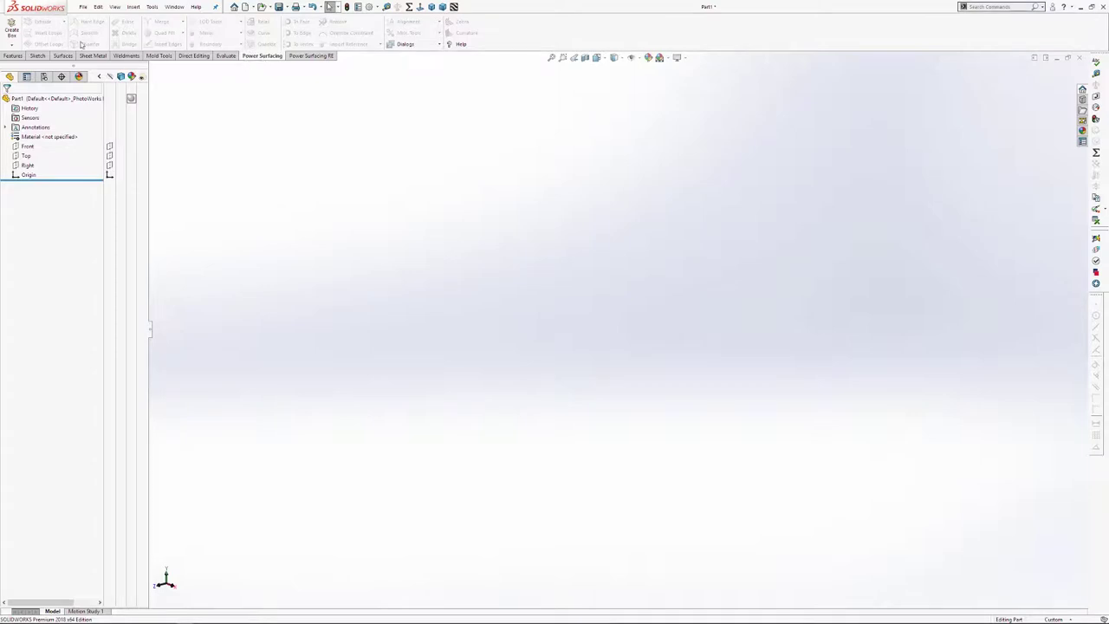
click(12, 46)
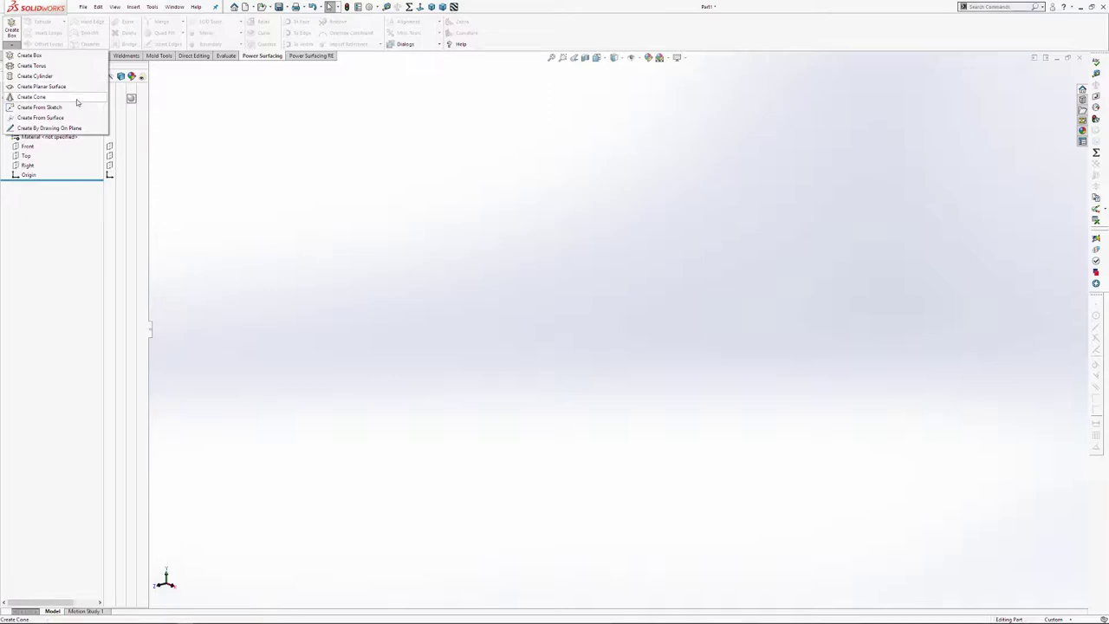
click(41, 57)
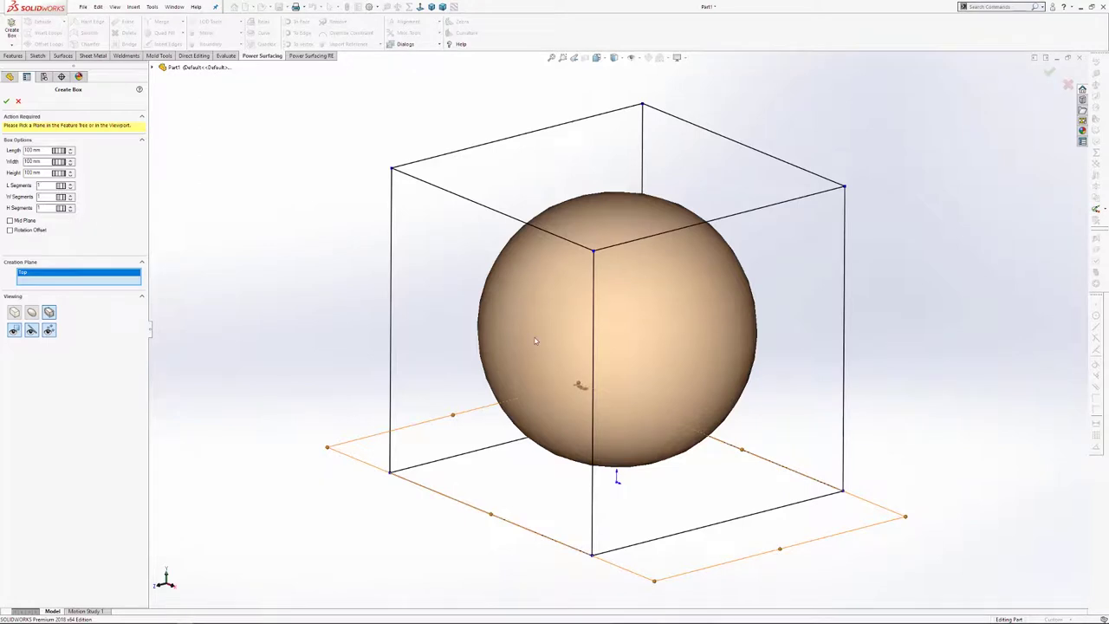
click(44, 150)
text(150)
key(Return)
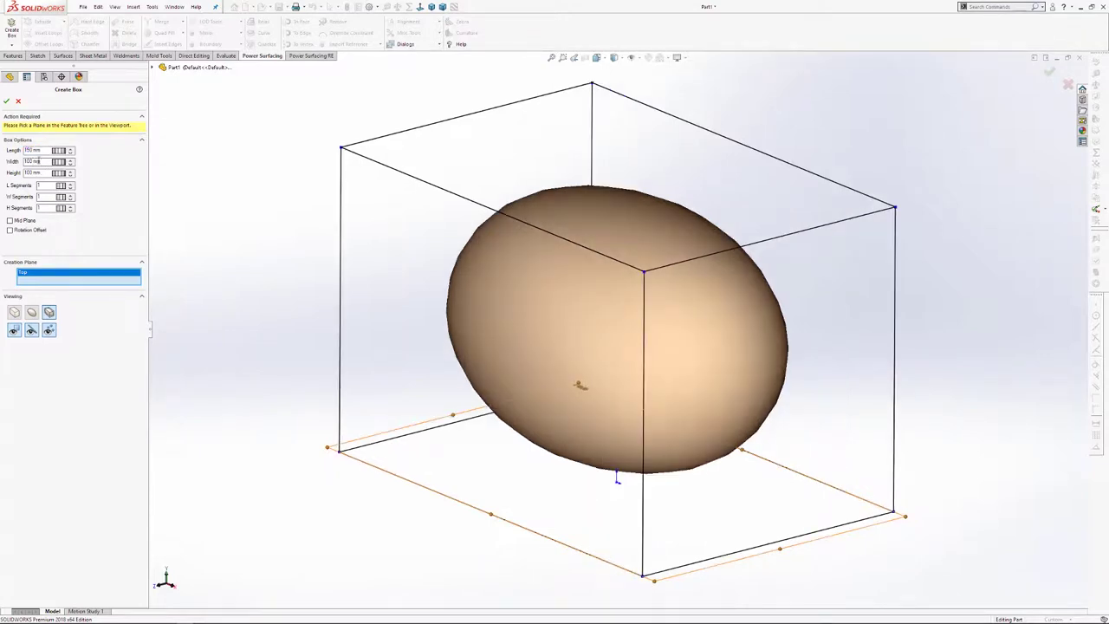
double_click(31, 162)
text(75)
key(Return)
key(Tab)
text(75)
key(Return)
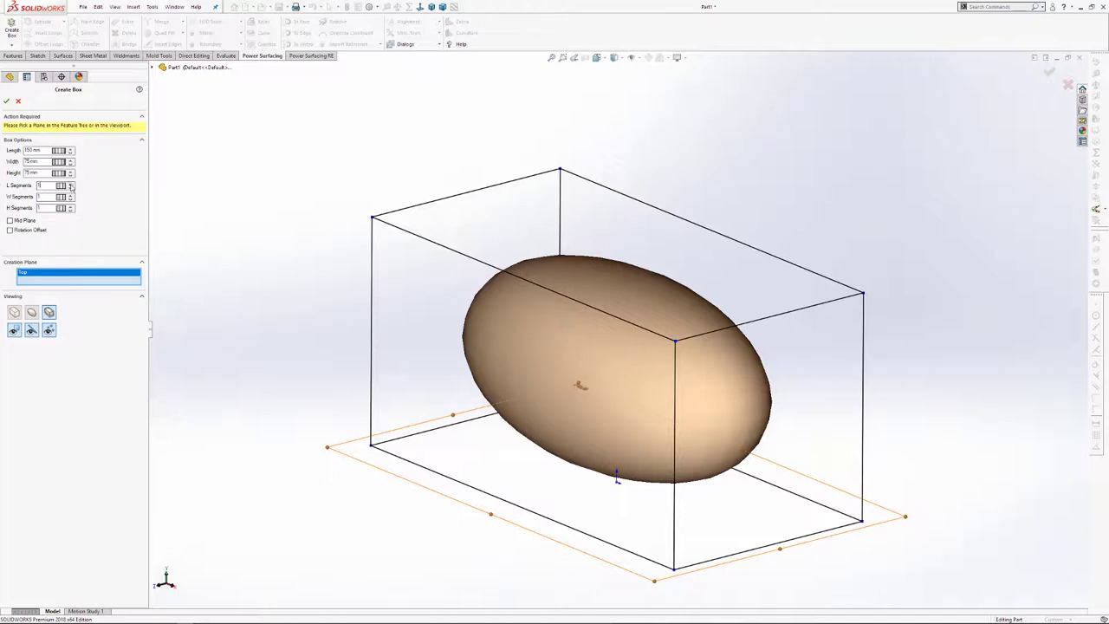
Step: Divide the box into 3 length segments, 2 width segments and 2 height segments
click(71, 185)
click(71, 185)
click(71, 185)
click(71, 184)
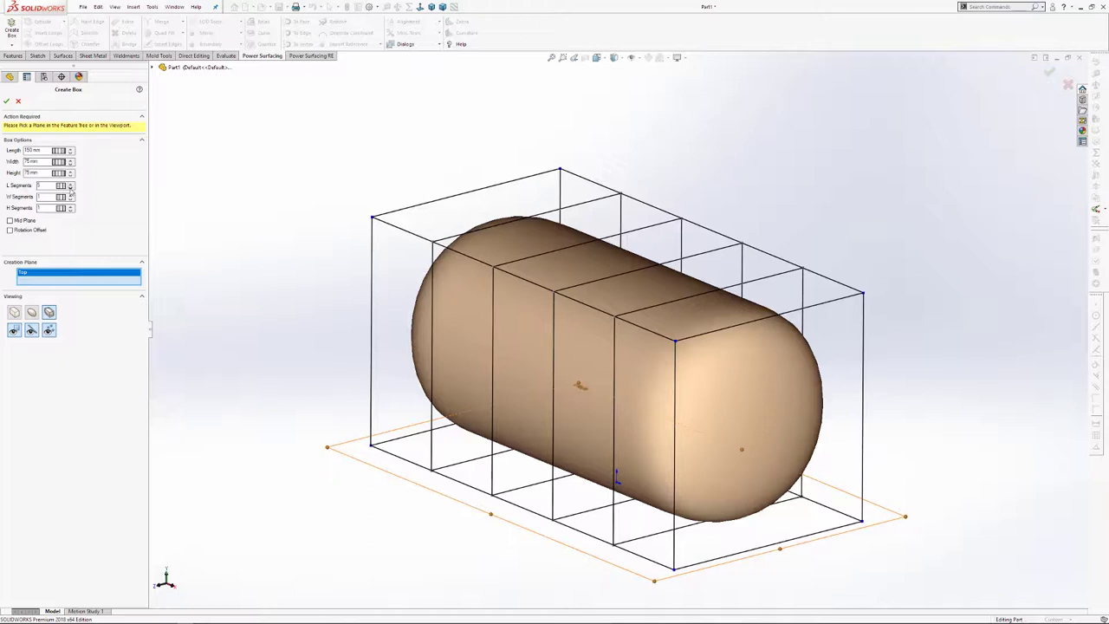
click(71, 189)
click(71, 189)
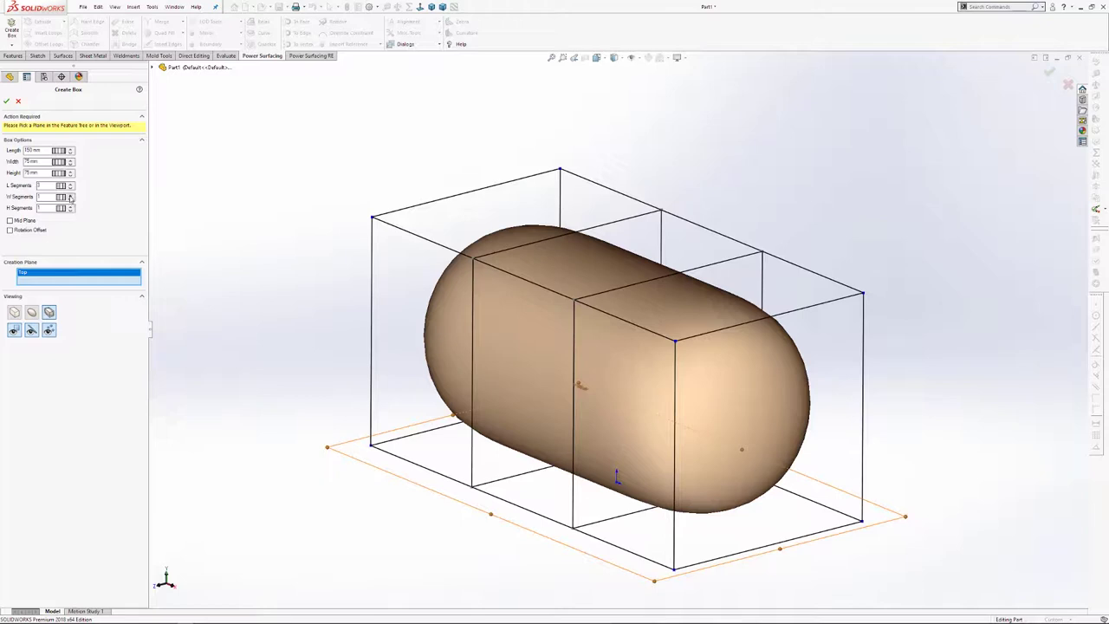
click(71, 194)
click(71, 206)
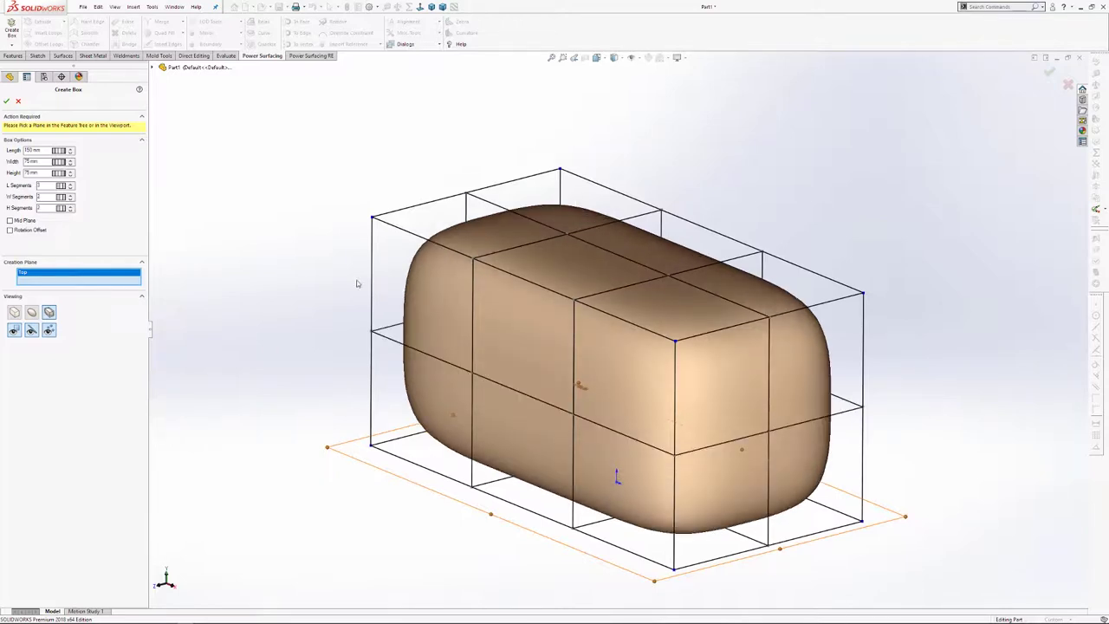
Step: Raise the box's height segments to 7 and bring them back down to 2
click(72, 206)
click(72, 206)
click(72, 207)
click(72, 207)
click(72, 206)
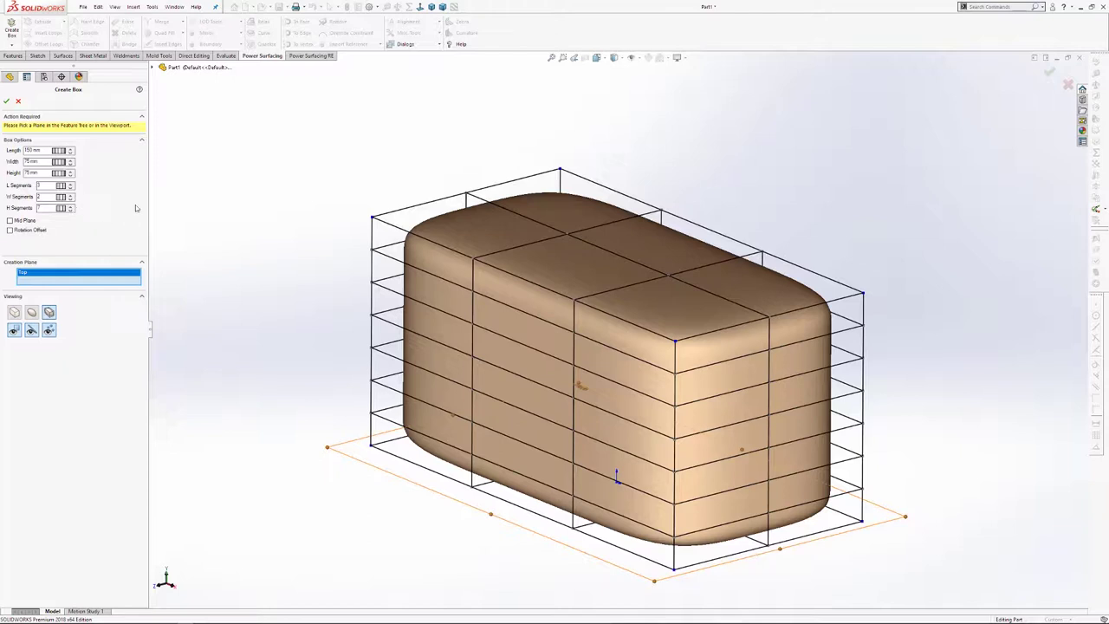
click(71, 210)
click(71, 210)
click(71, 211)
click(71, 210)
click(72, 212)
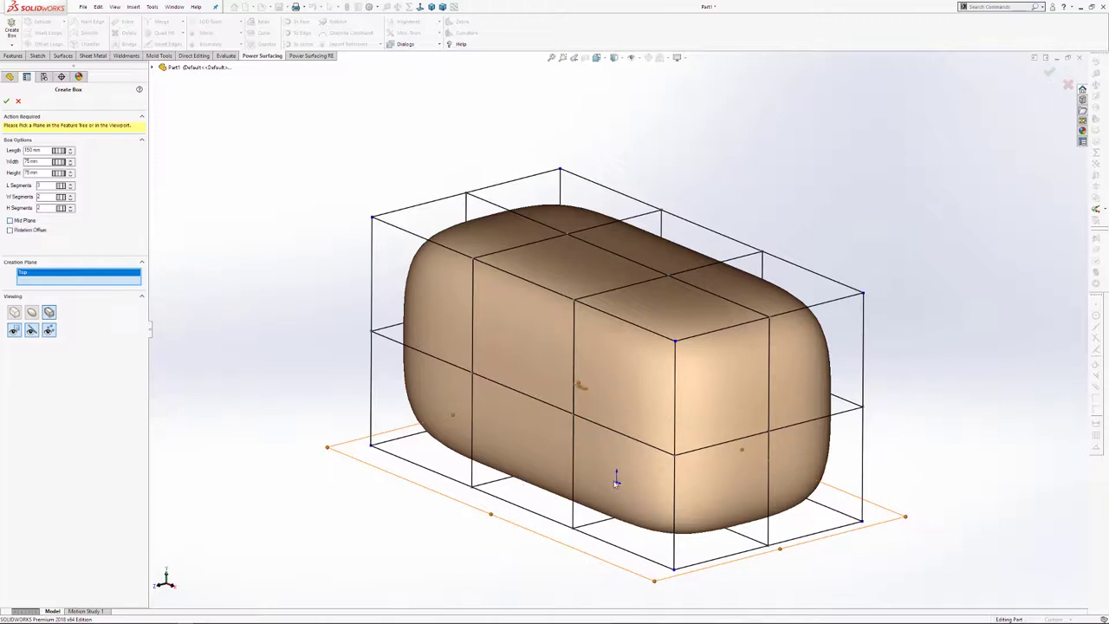
Step: Try the box's Mid Plane and Rotation Offset options and switch both off again
click(10, 221)
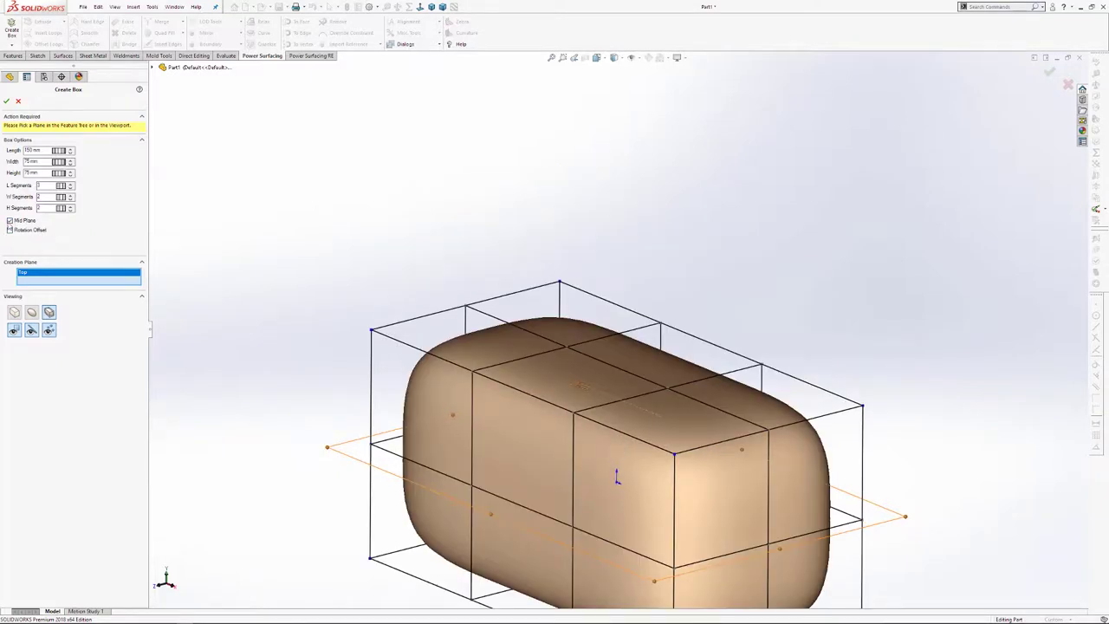
click(10, 220)
click(9, 229)
drag(61, 241, 79, 261)
click(10, 230)
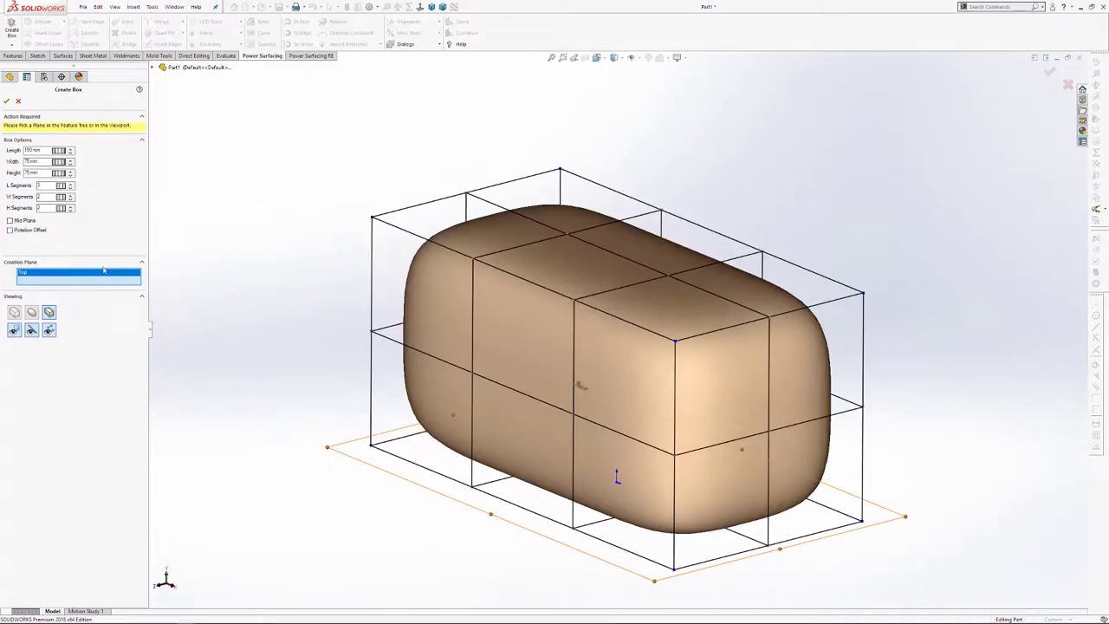
Step: Toggle the visibility of the box preview's elements, including its edges, off and back on
click(15, 331)
click(14, 331)
click(31, 331)
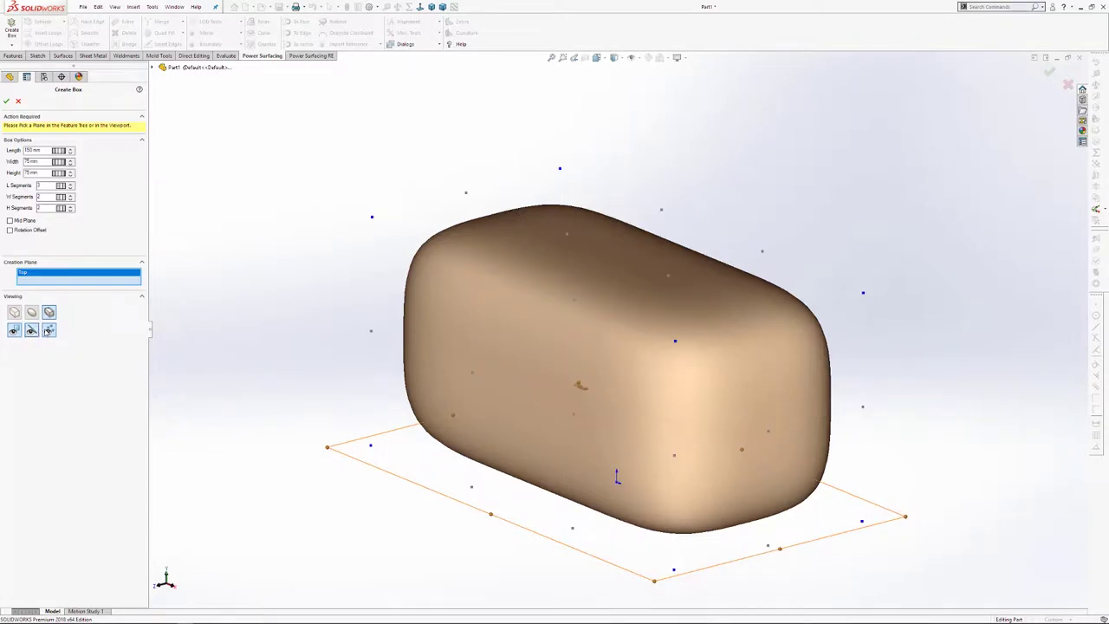
click(31, 331)
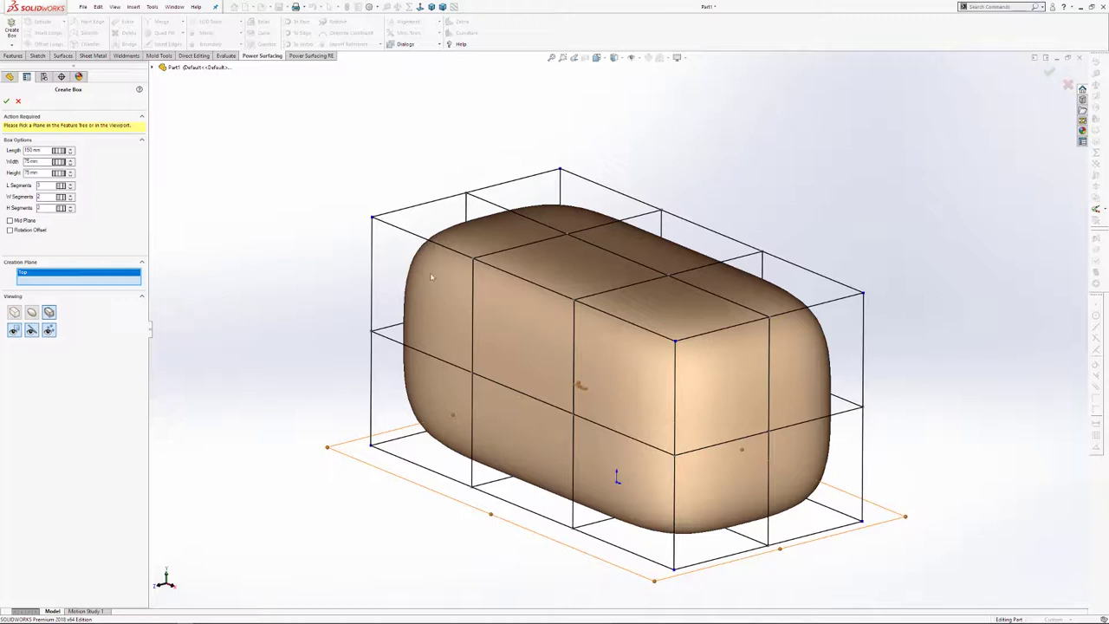
Step: Display the box as a smooth surface with its edges following the shape, and accept the box with nothing selected
click(31, 312)
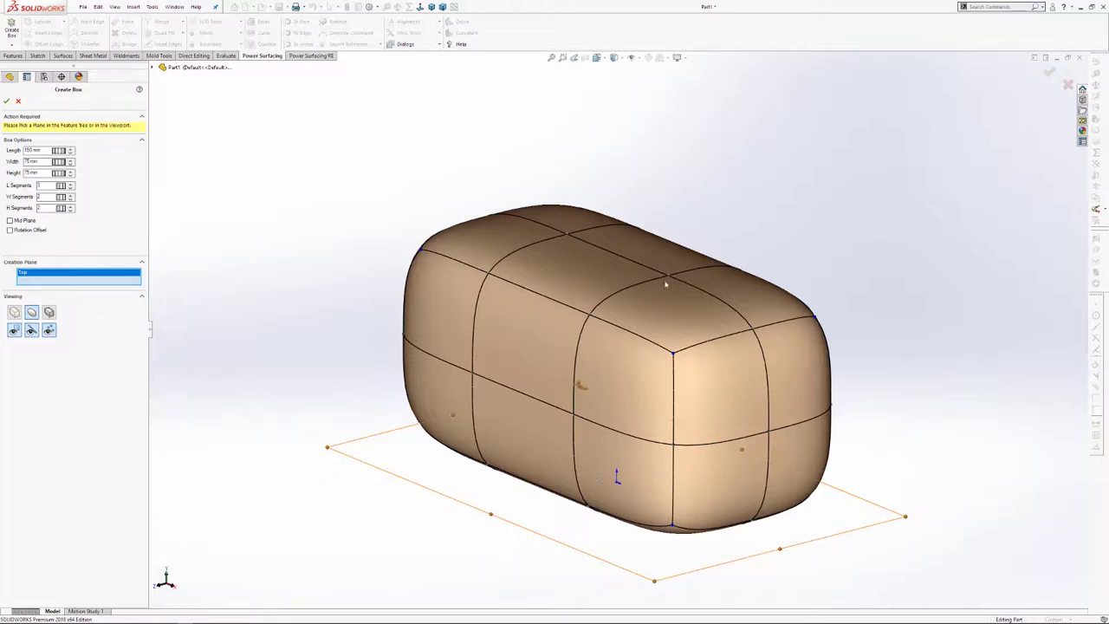
click(15, 313)
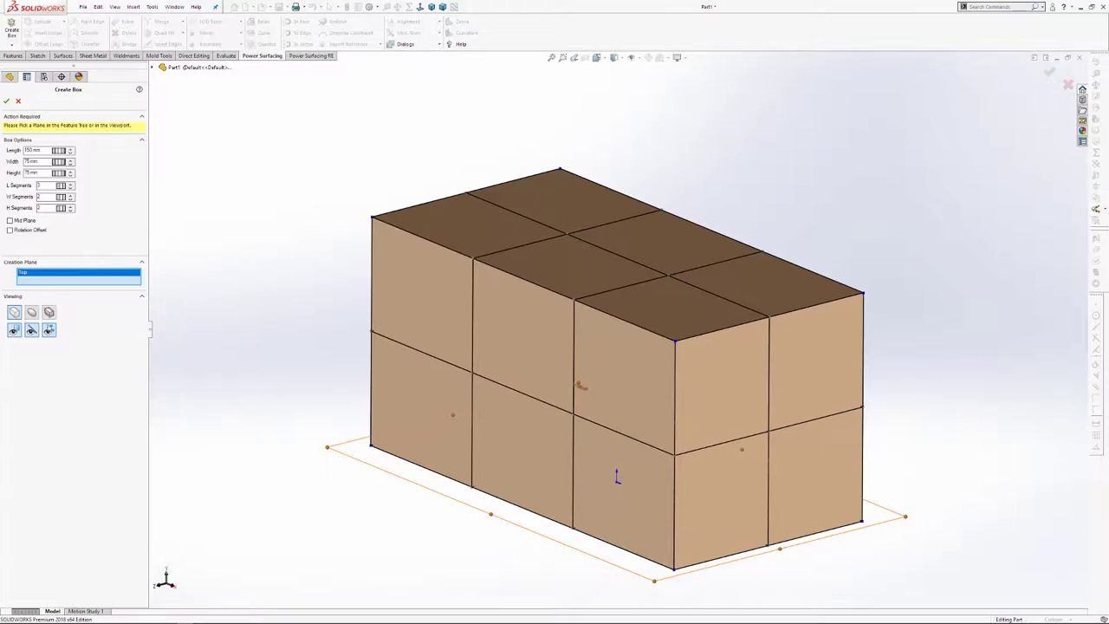
click(32, 313)
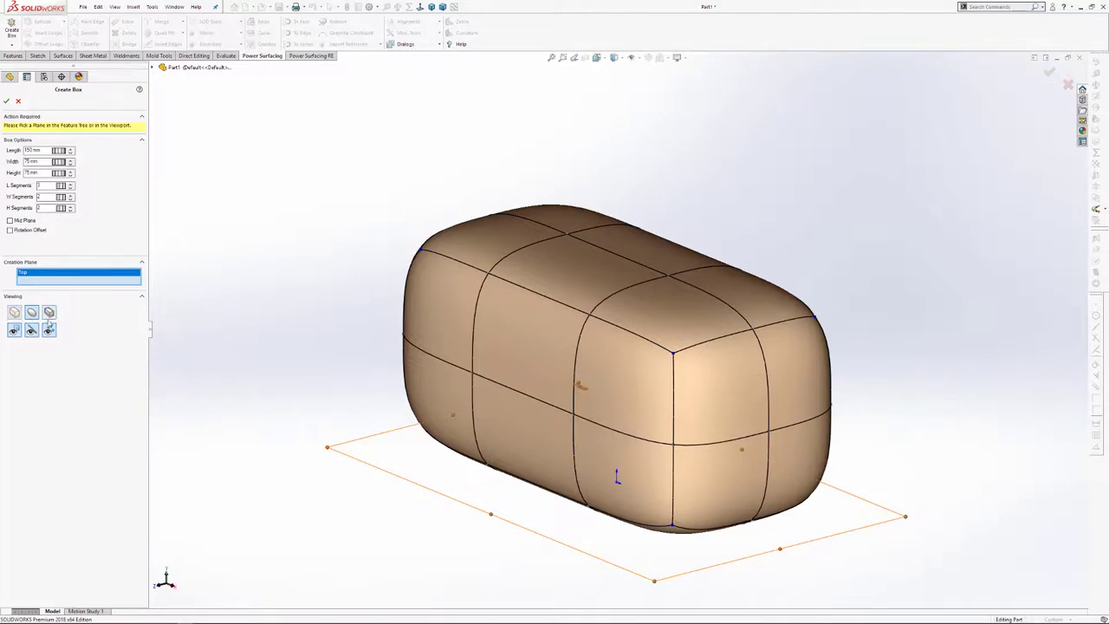
click(7, 101)
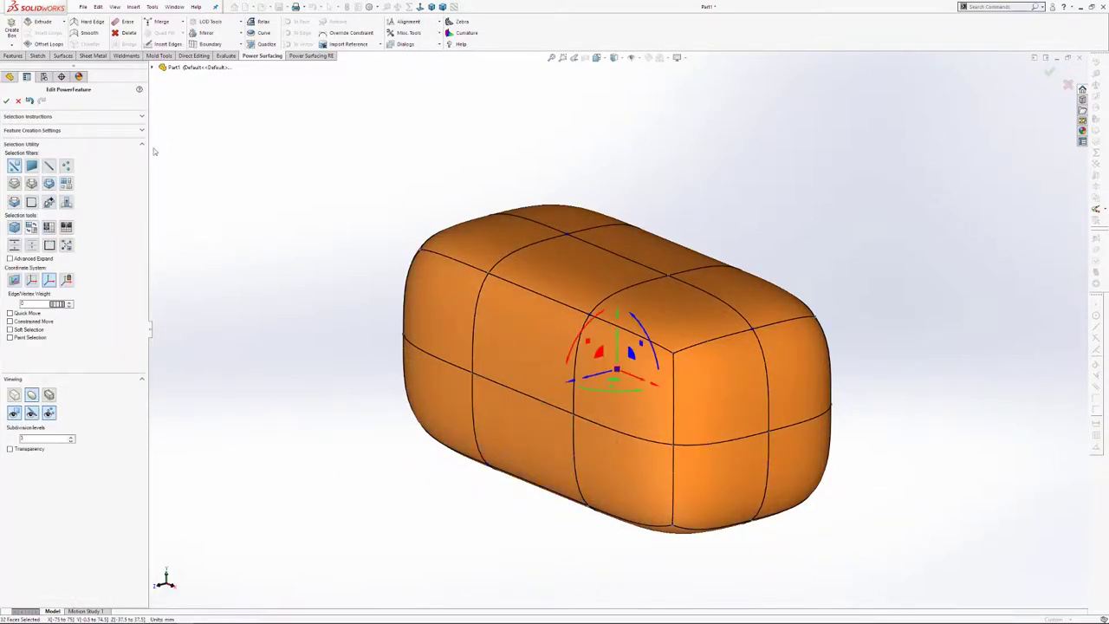
click(344, 462)
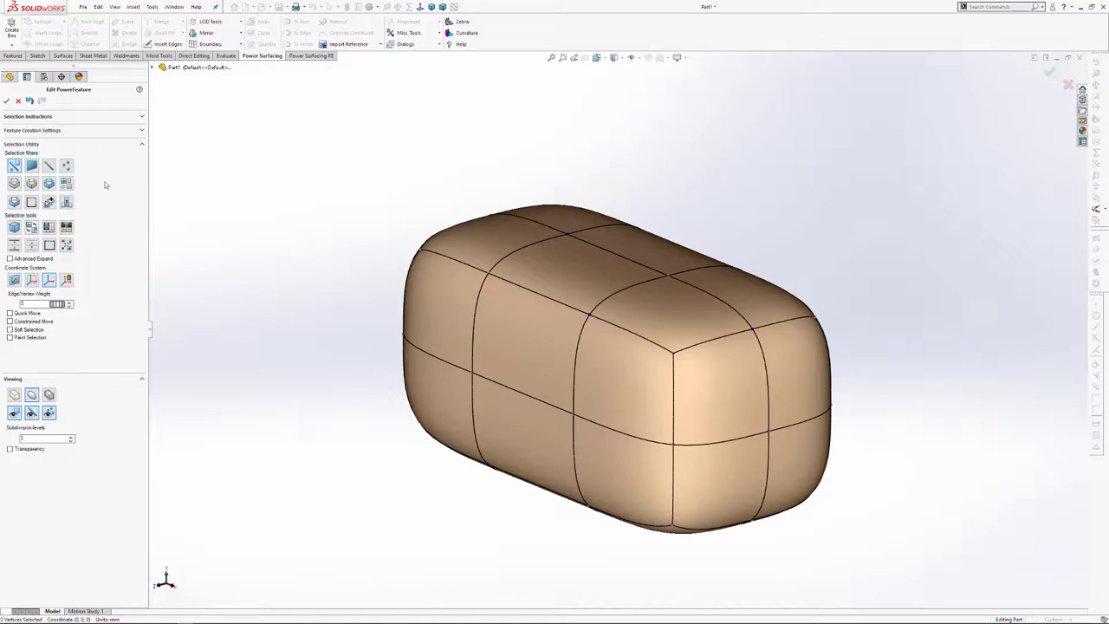
Step: Try the individual selection filters on the box's edges and vertices, ending with all selection types enabled
click(14, 165)
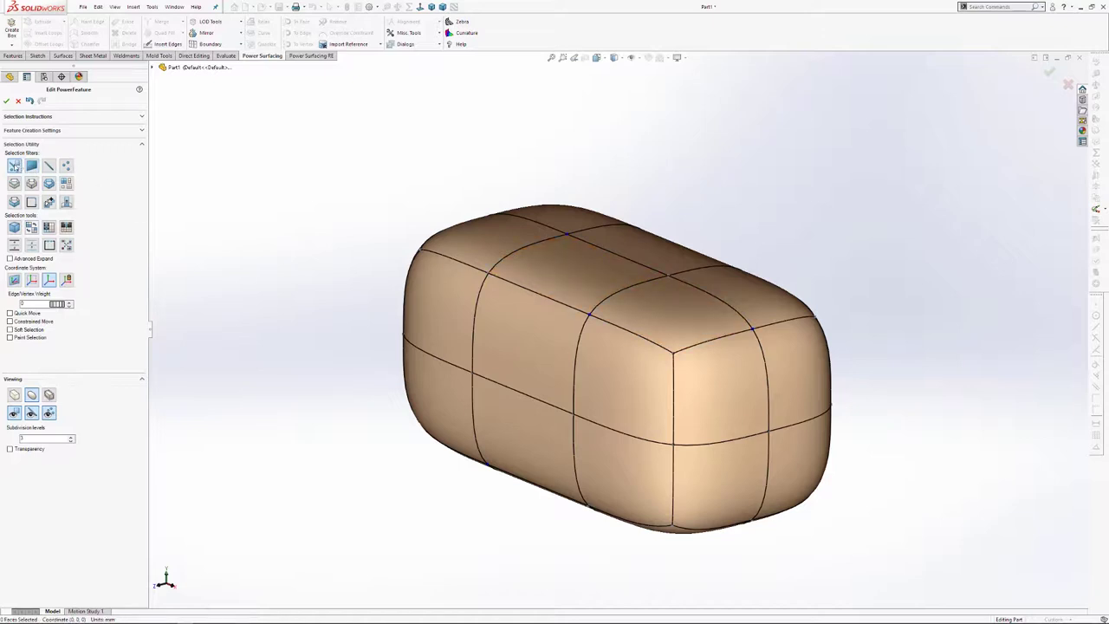
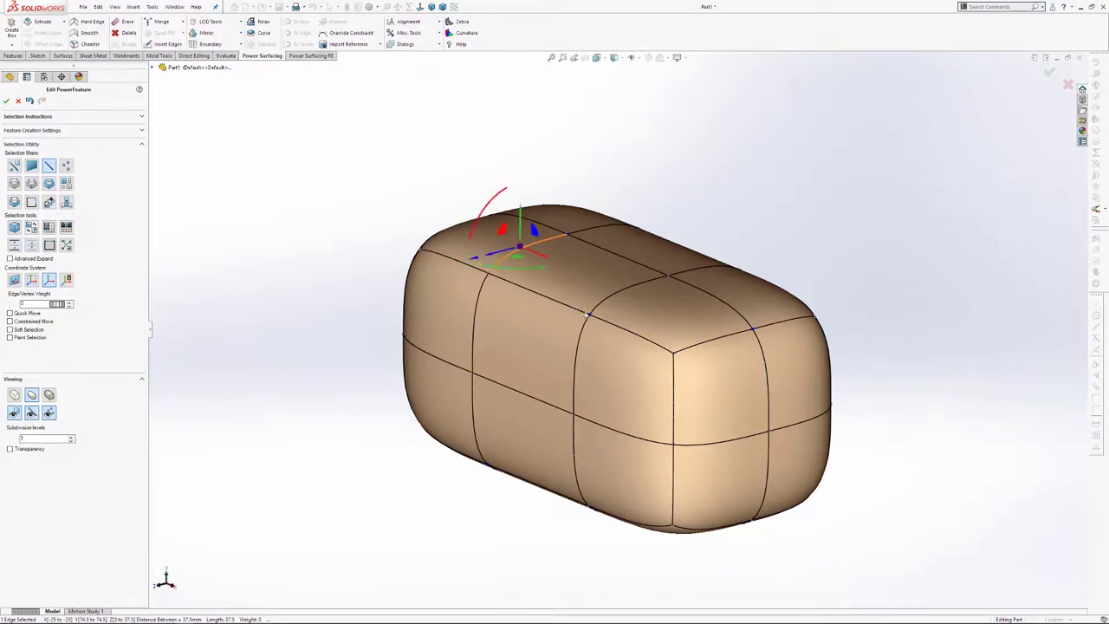
click(629, 295)
click(66, 167)
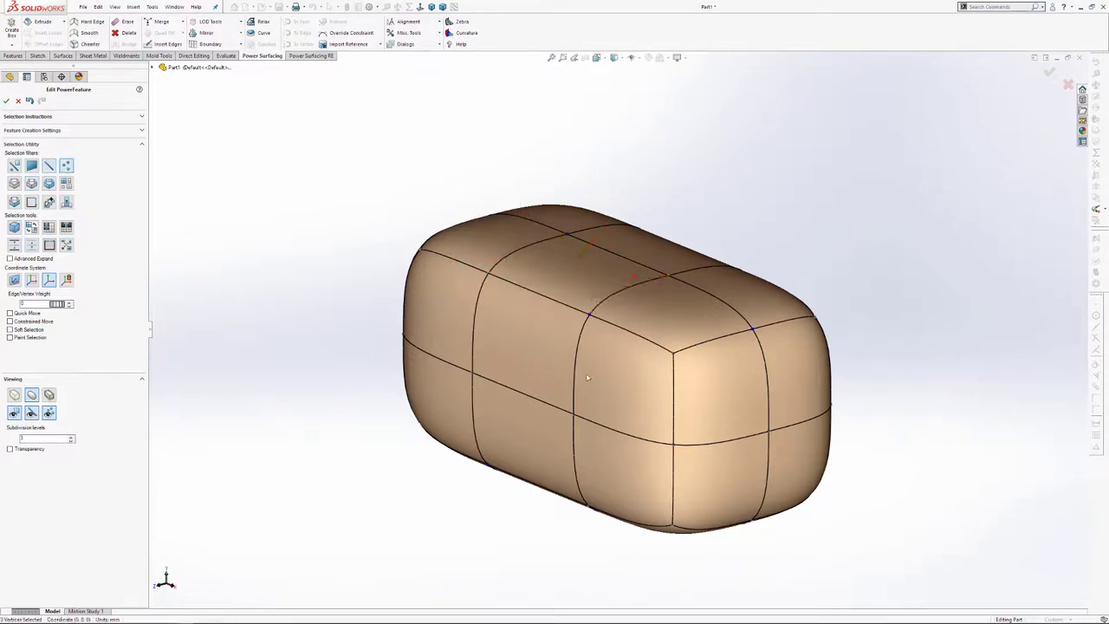
click(589, 321)
click(548, 299)
click(668, 276)
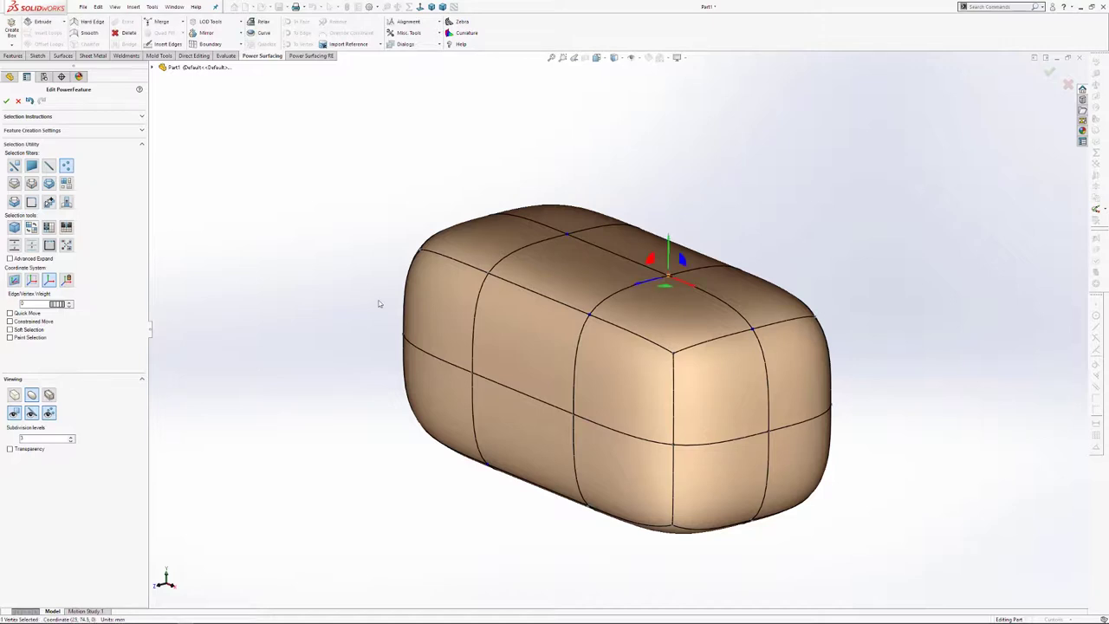
click(496, 339)
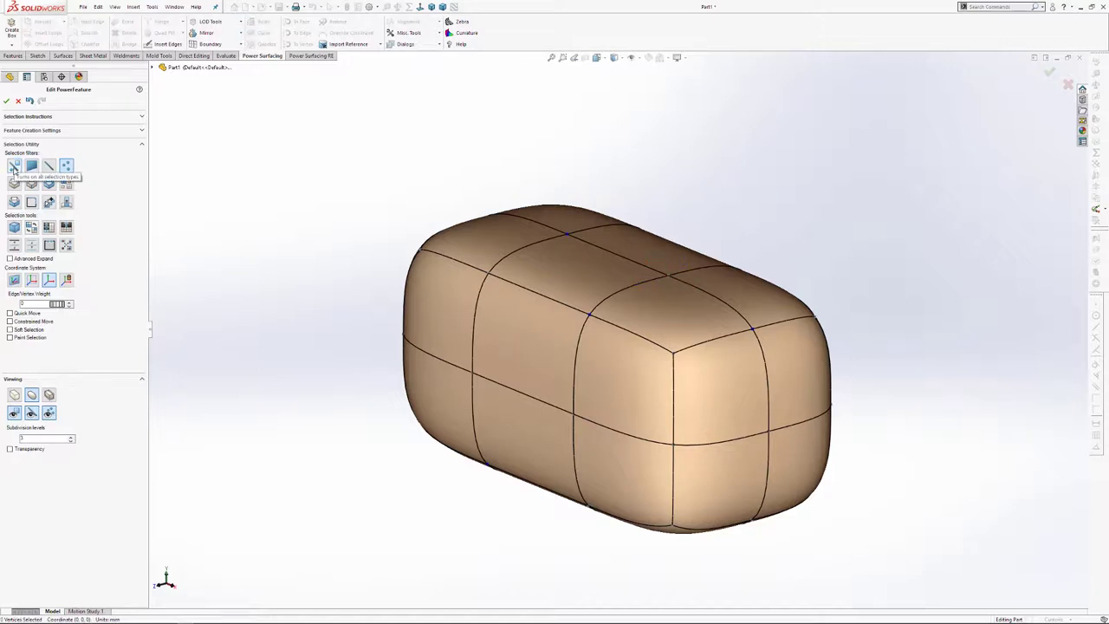
click(14, 168)
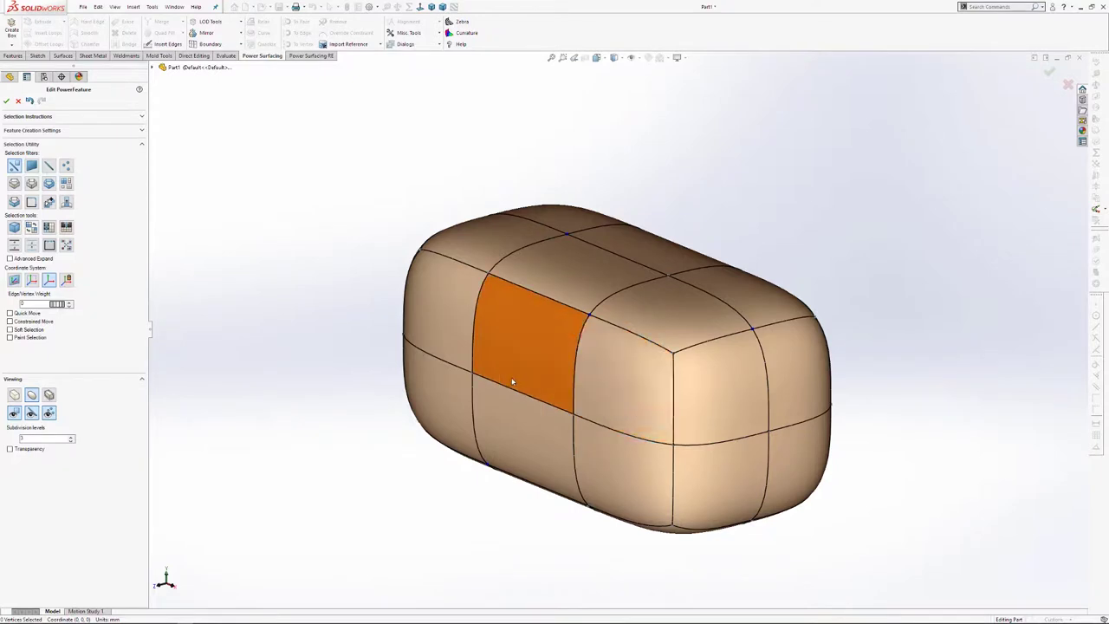
Step: Practise adding and removing neighbouring faces on the box's top and upper side in a multiple selection, and clear the selection
click(540, 347)
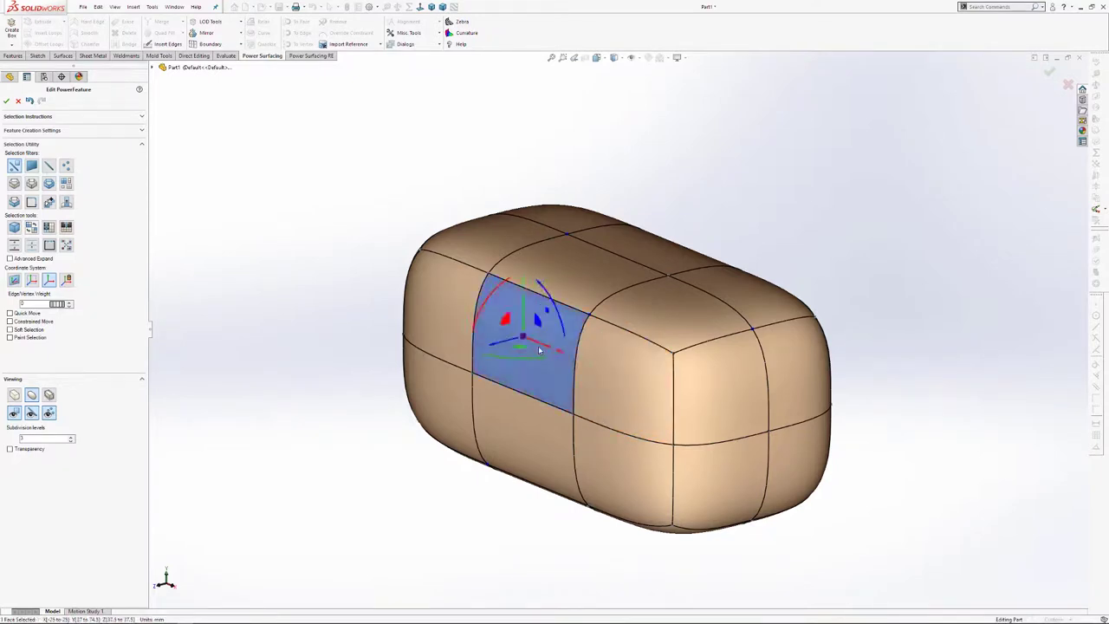
ctrl+click(586, 290)
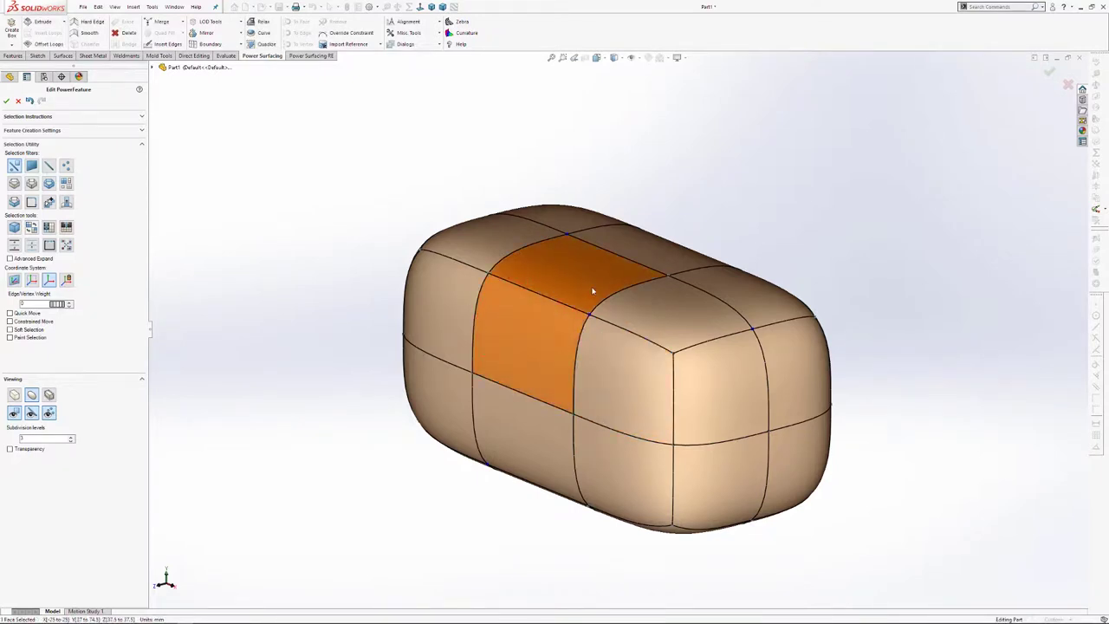
ctrl+click(663, 321)
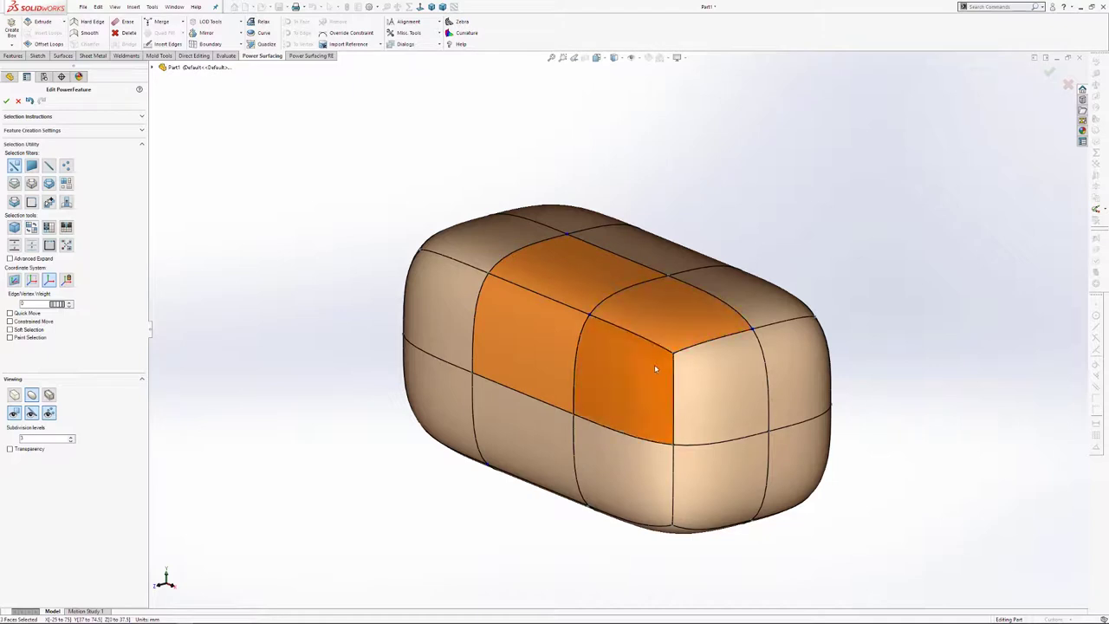
ctrl+click(669, 394)
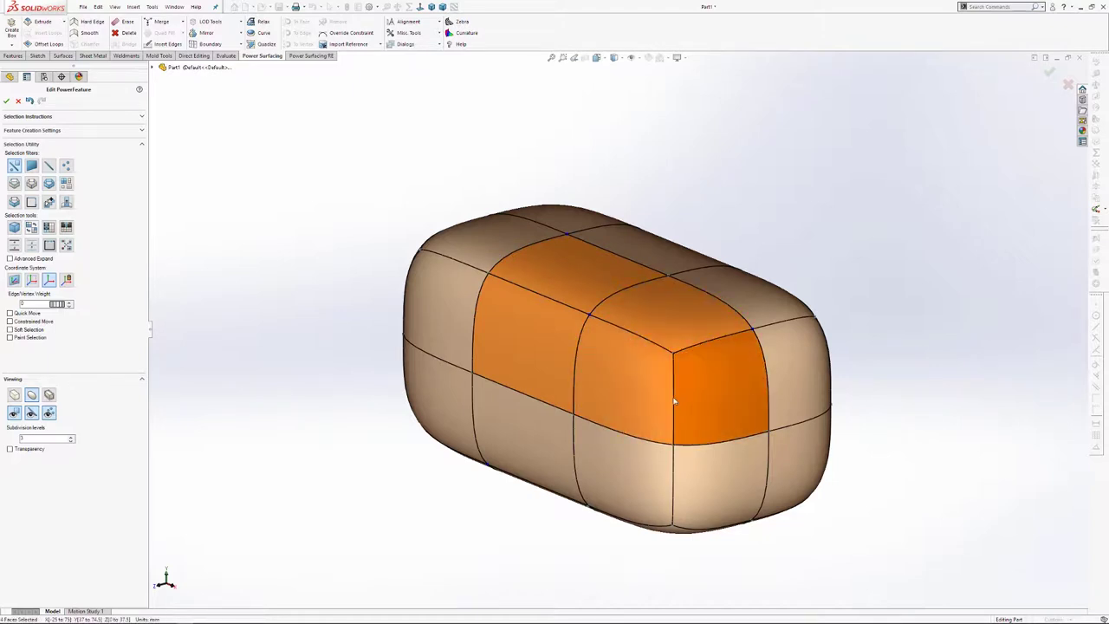
ctrl+click(659, 398)
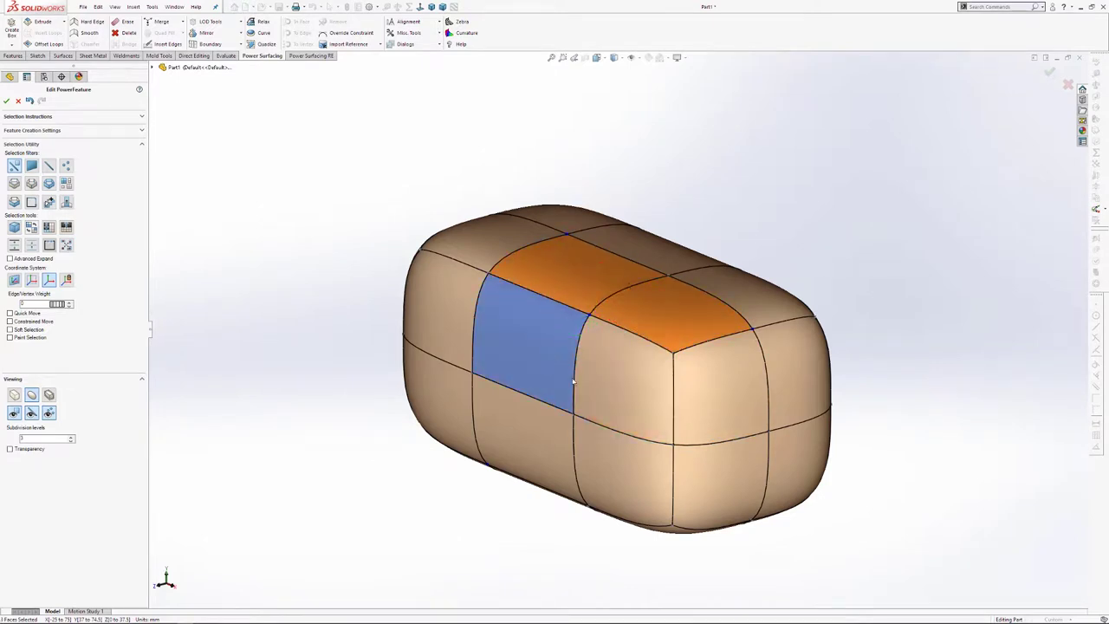
ctrl+click(625, 394)
ctrl+click(546, 370)
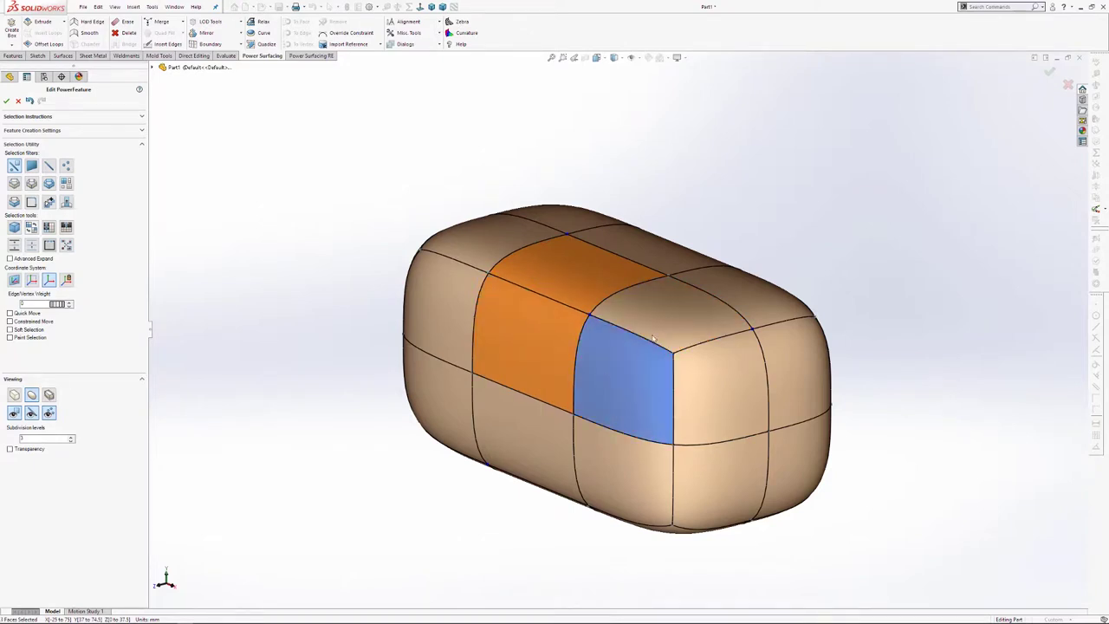
ctrl+click(679, 310)
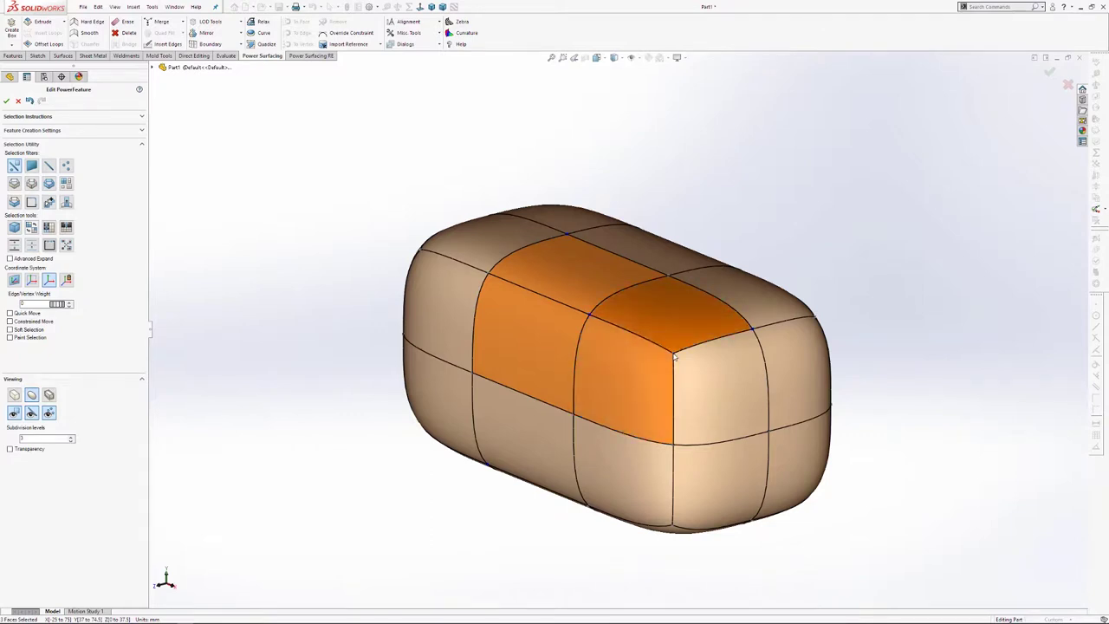
ctrl+click(700, 330)
click(799, 230)
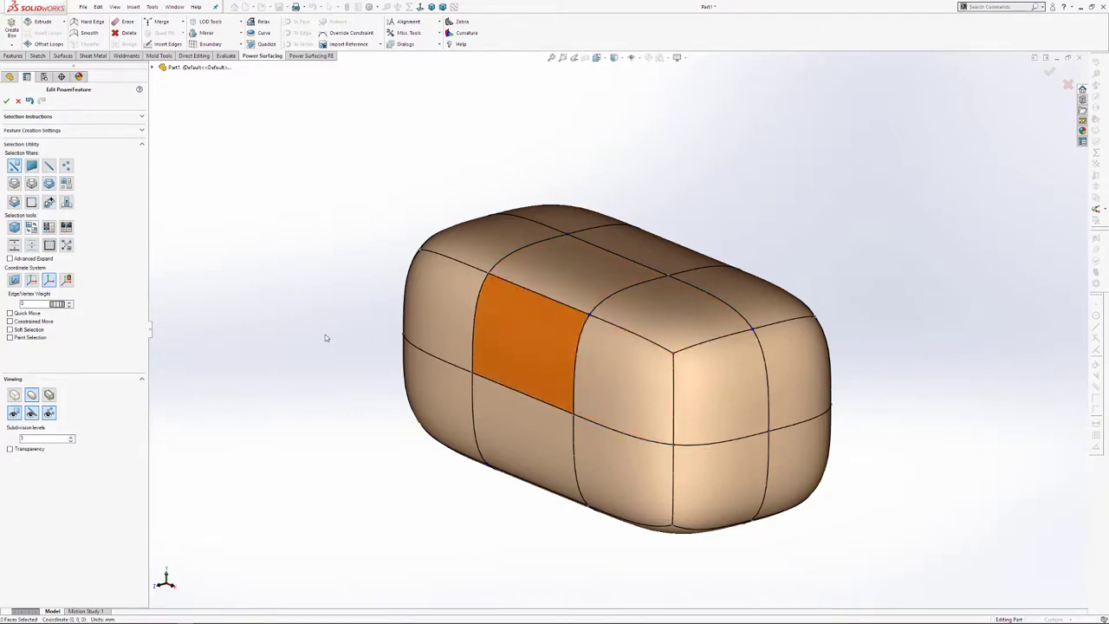
Step: Practise selecting single and multiple edges along the box's upper side and top, and clear the selection
click(549, 303)
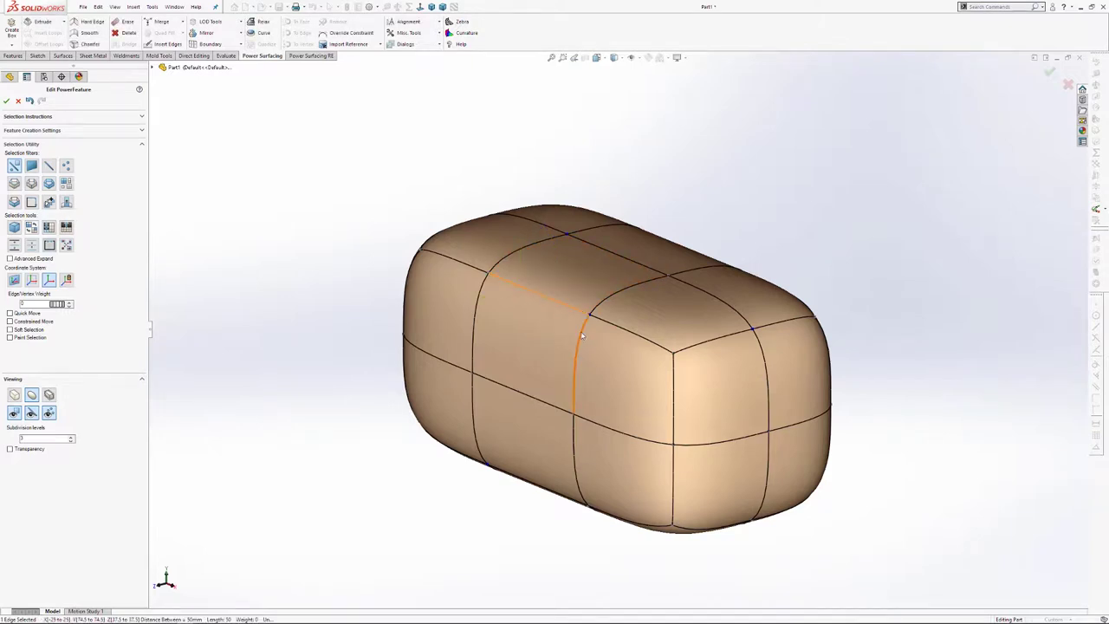
ctrl+click(583, 335)
ctrl+click(617, 296)
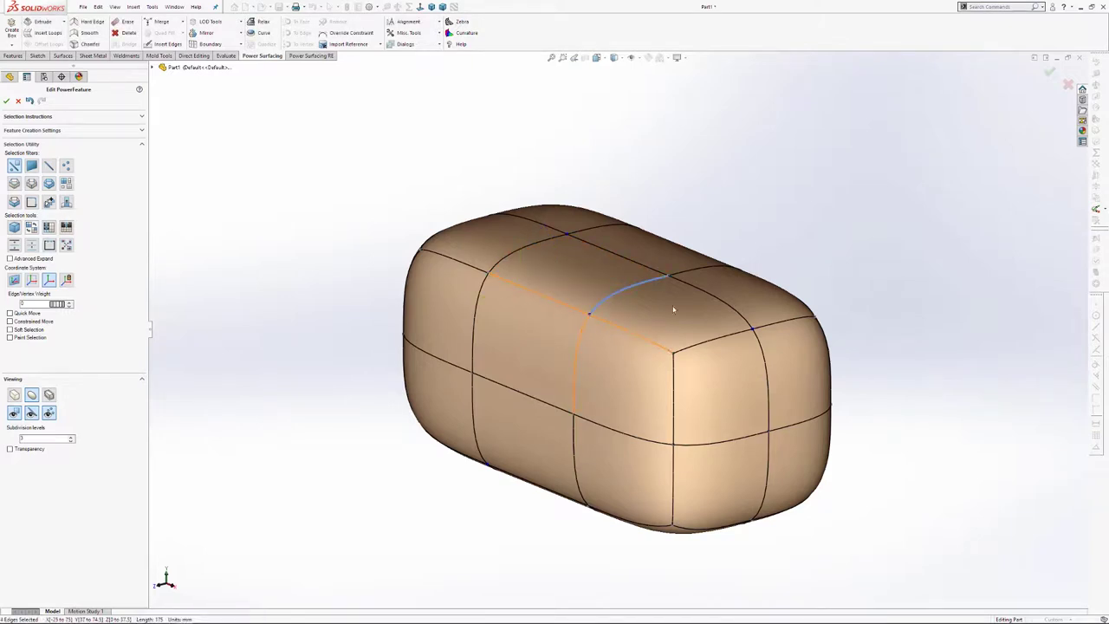
click(806, 250)
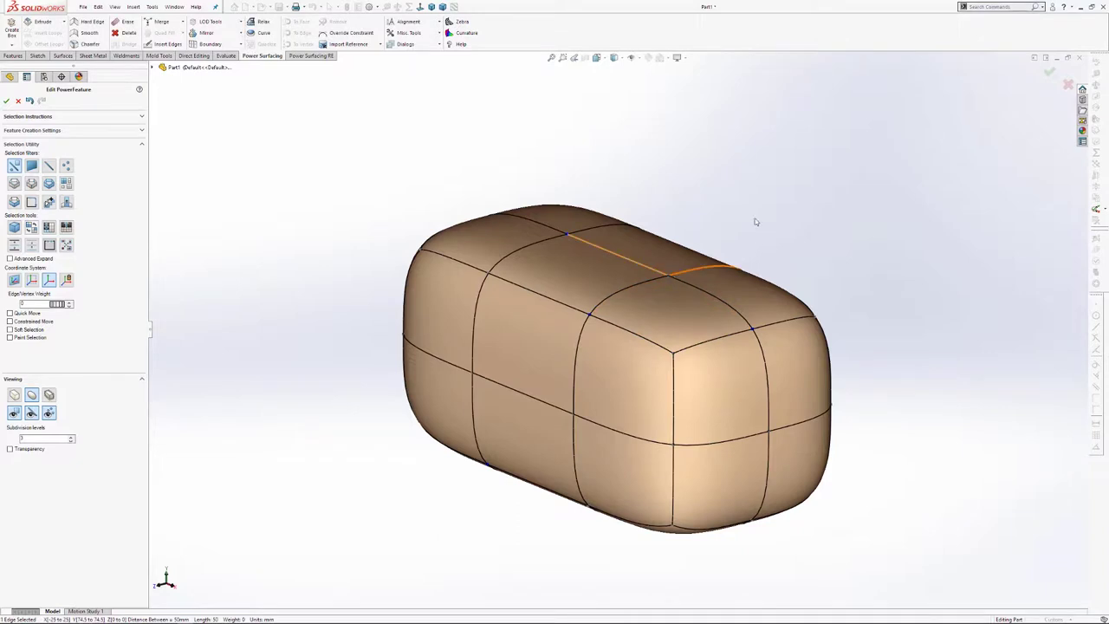
click(669, 278)
click(671, 280)
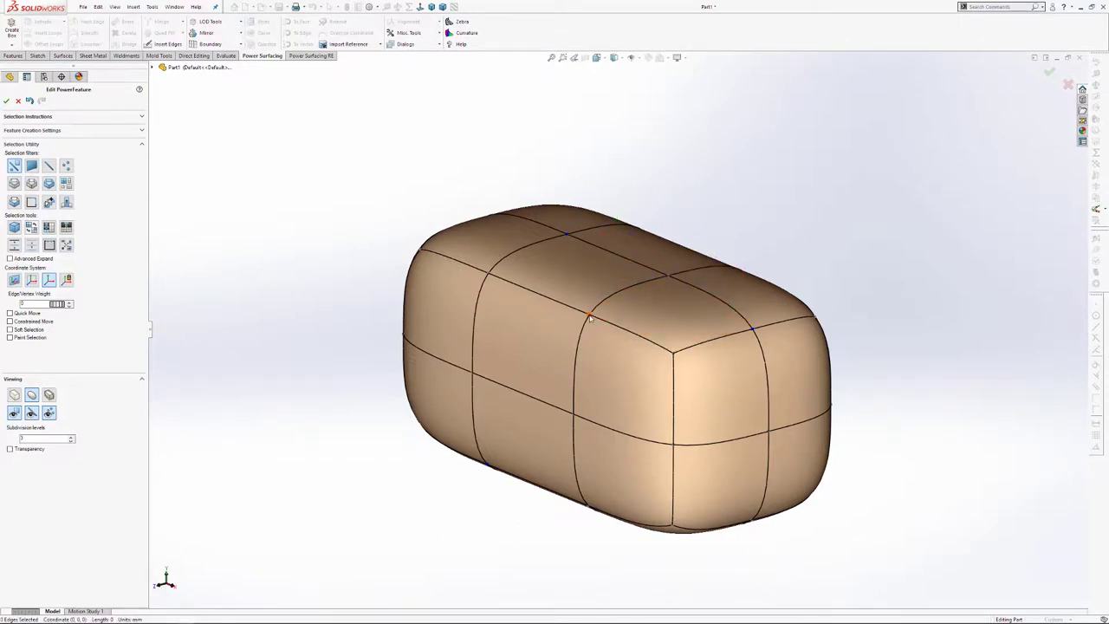
Step: Select several vertices on the box's top as a multiple selection and clear it
click(589, 315)
ctrl+click(669, 276)
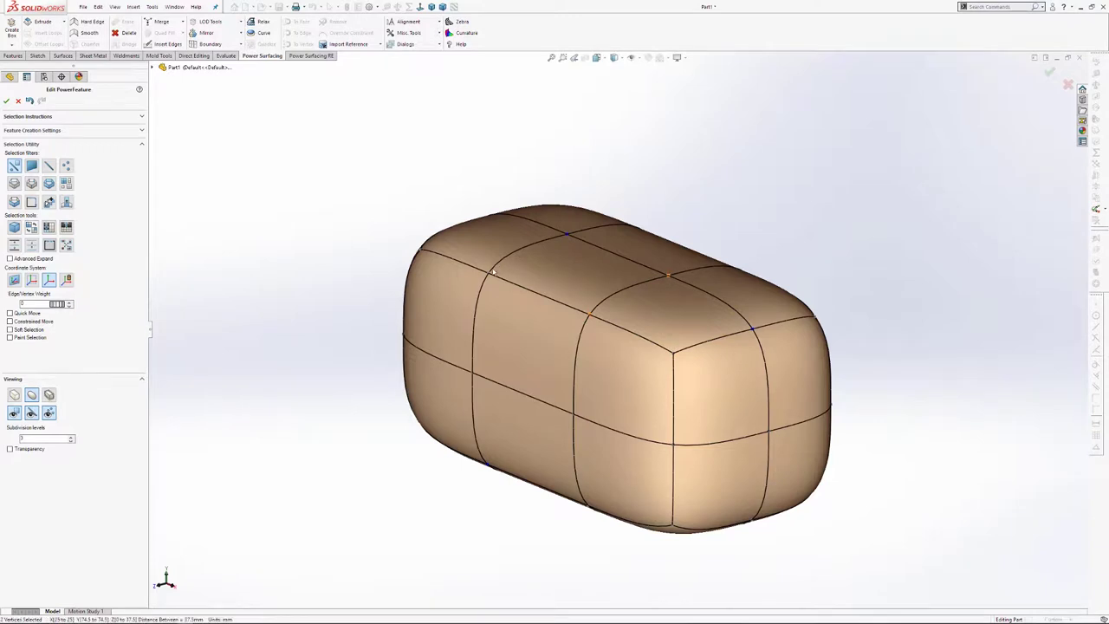
click(293, 375)
Step: Select individual faces on the box's end, side and top one after another, and clear the selection
click(691, 367)
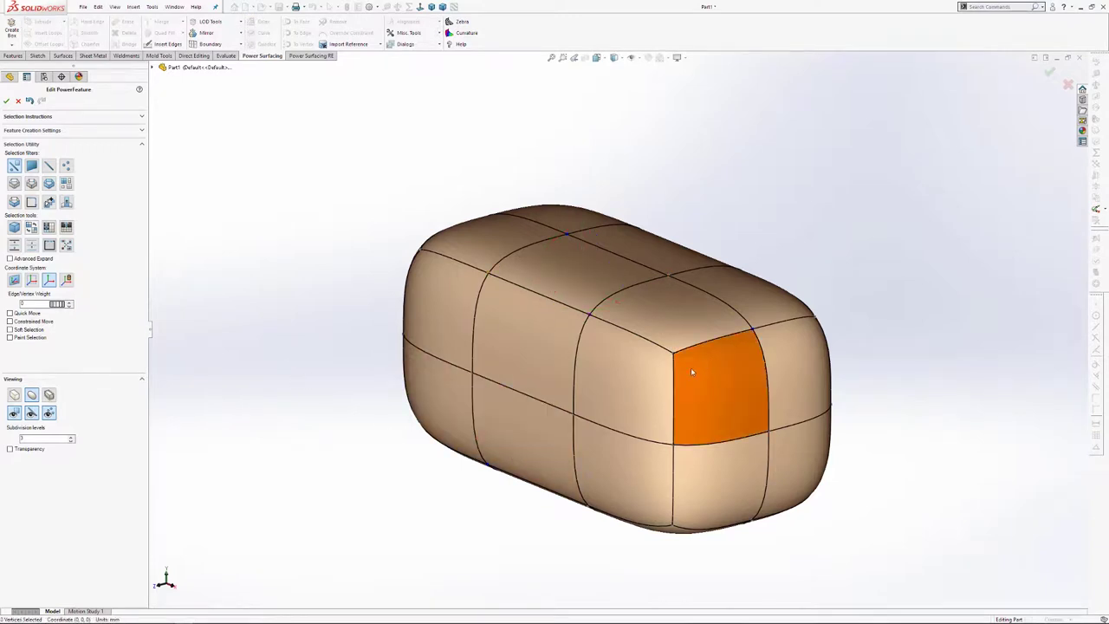
click(516, 349)
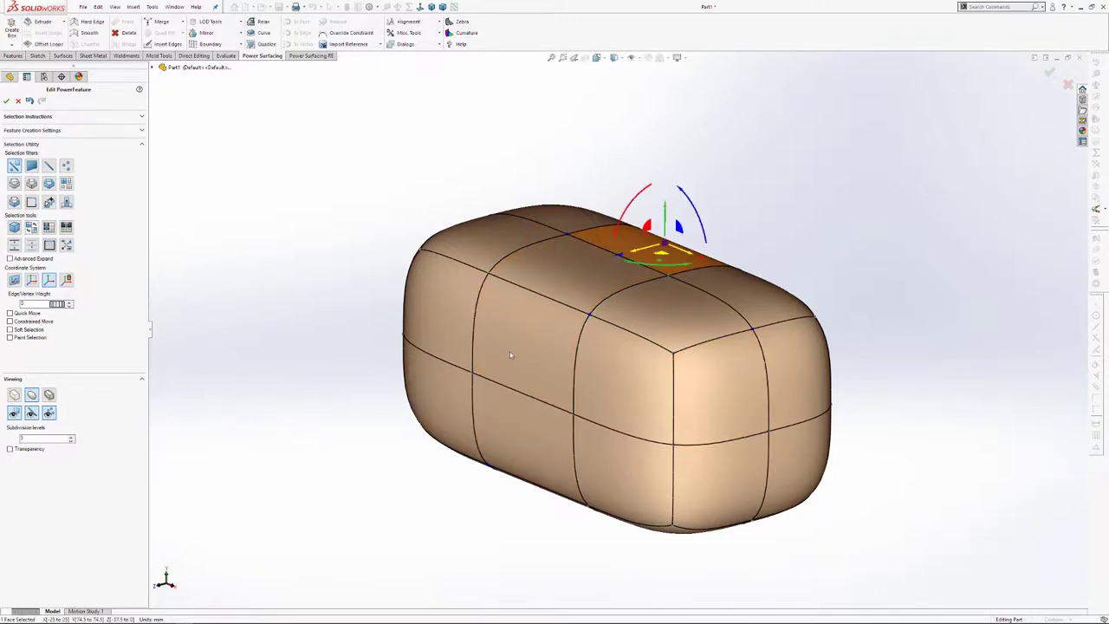
click(447, 316)
click(511, 247)
click(561, 220)
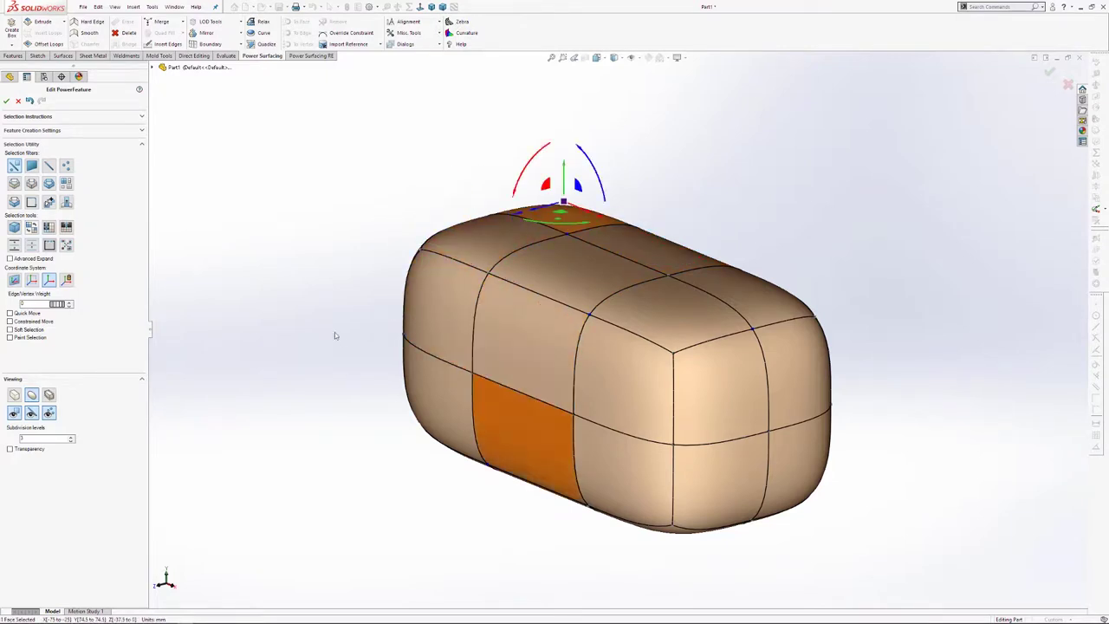
click(335, 333)
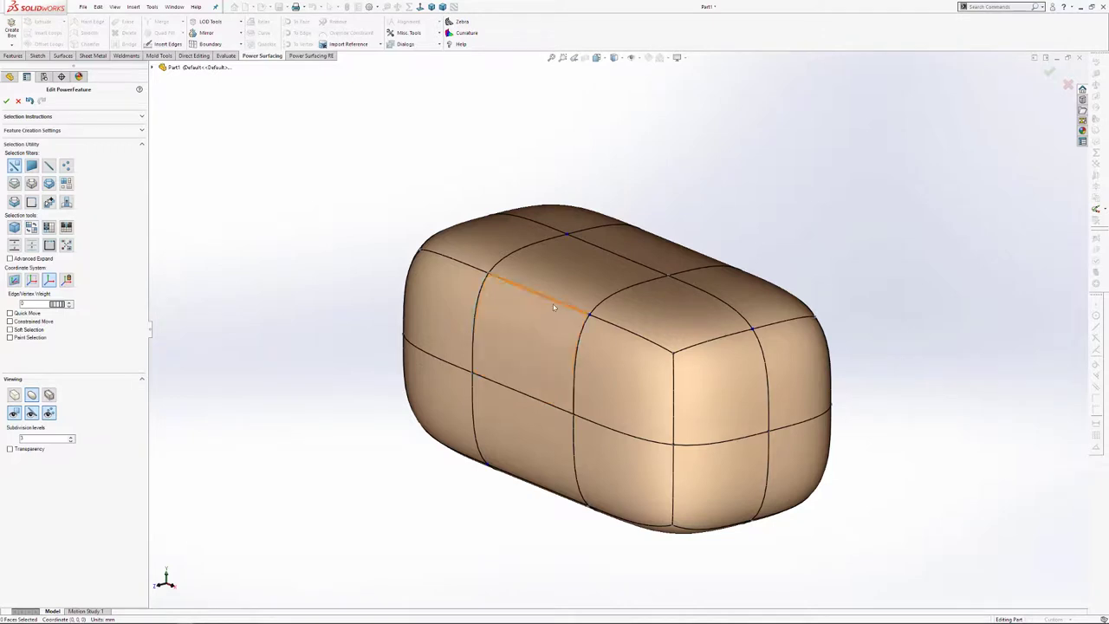
Step: Try reshaping the whole face loop around the box's middle with the manipulator, and undo the changes
click(532, 300)
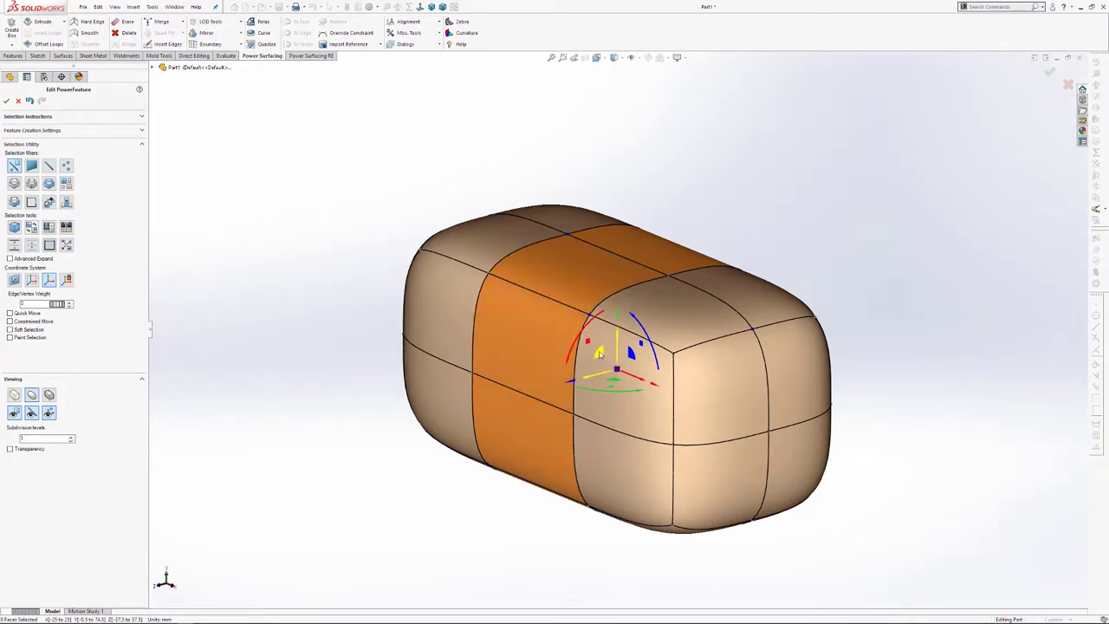
drag(599, 353, 481, 297)
mouse_move(733, 381)
middle_down()
mouse_move(676, 369)
mouse_move(731, 364)
middle_up()
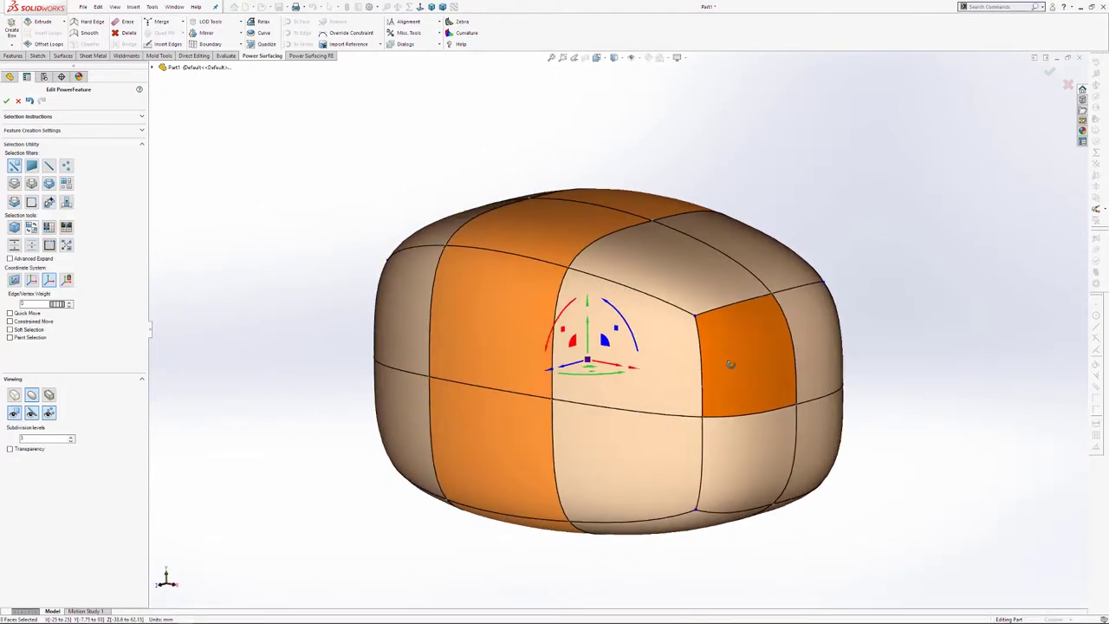
drag(564, 333, 604, 356)
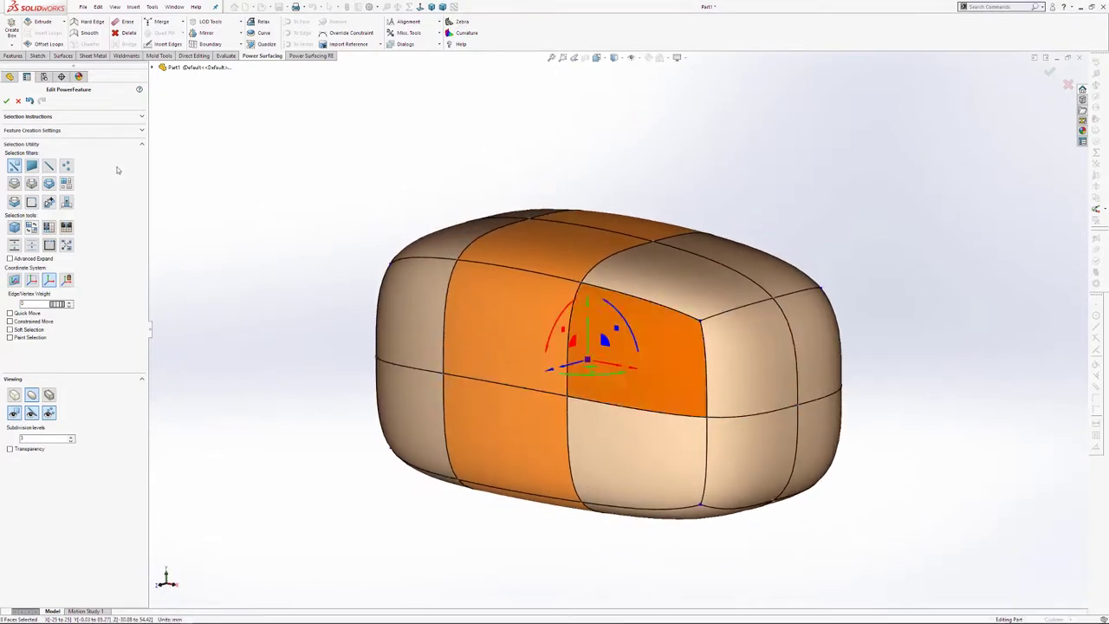
click(31, 102)
click(30, 101)
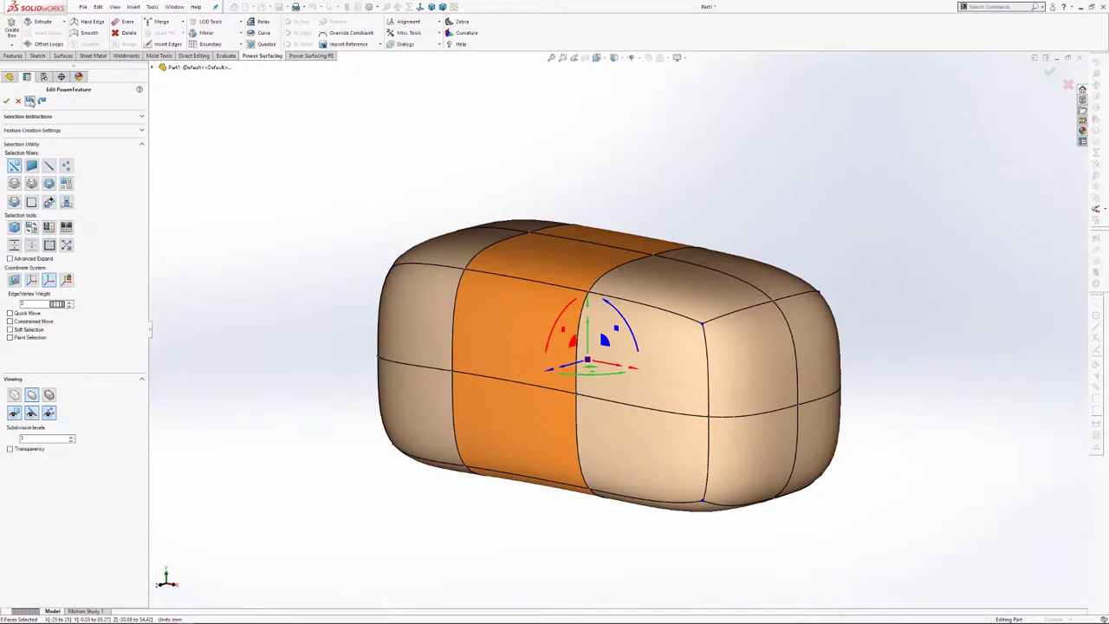
click(31, 101)
Step: Select the horizontal face loop around the box's upper half and clear the selection
middle_drag(445, 276, 483, 317)
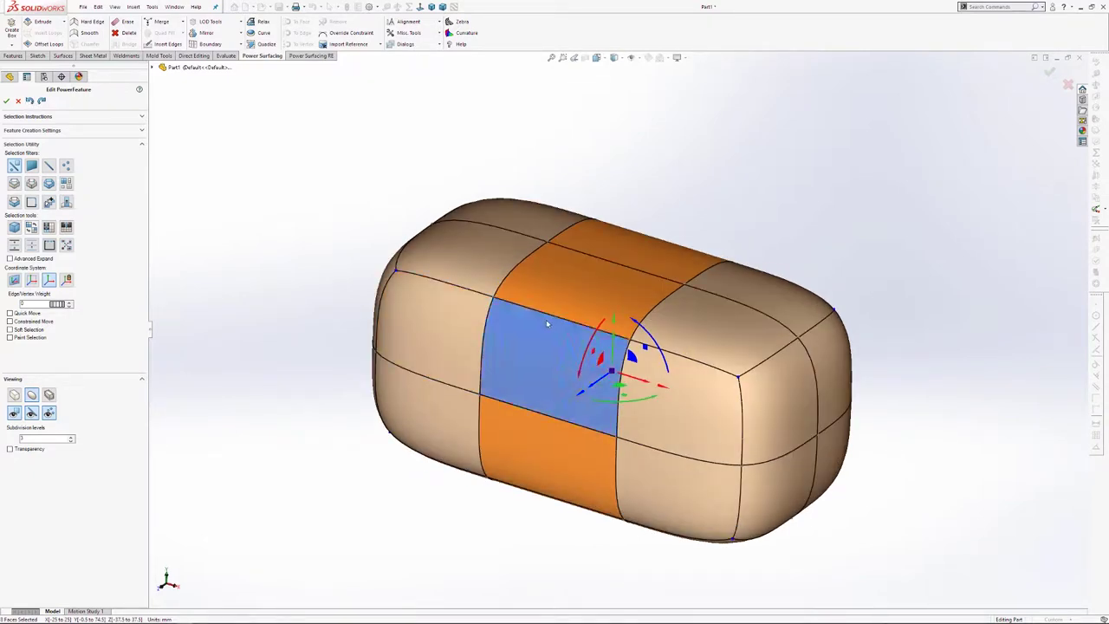
ctrl+click(486, 355)
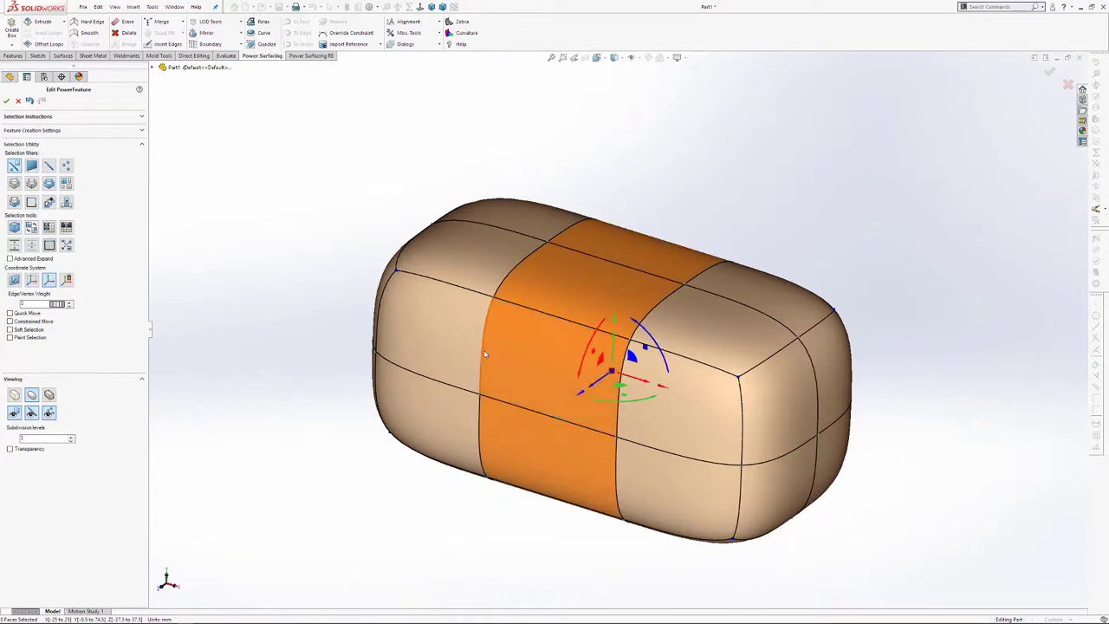
double_click(489, 351)
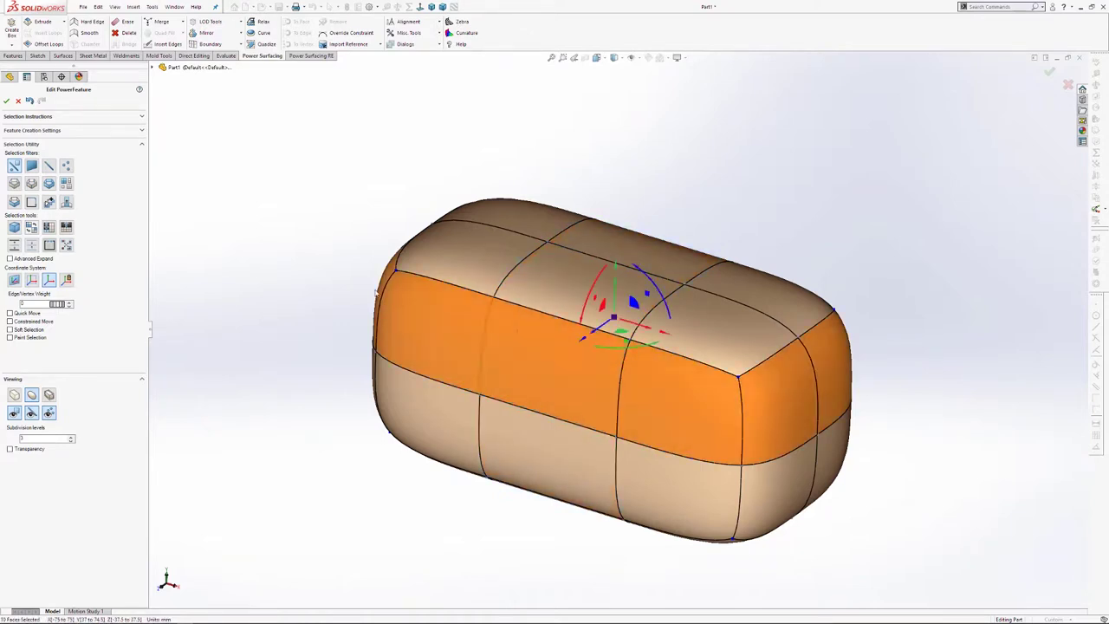
click(379, 527)
click(489, 322)
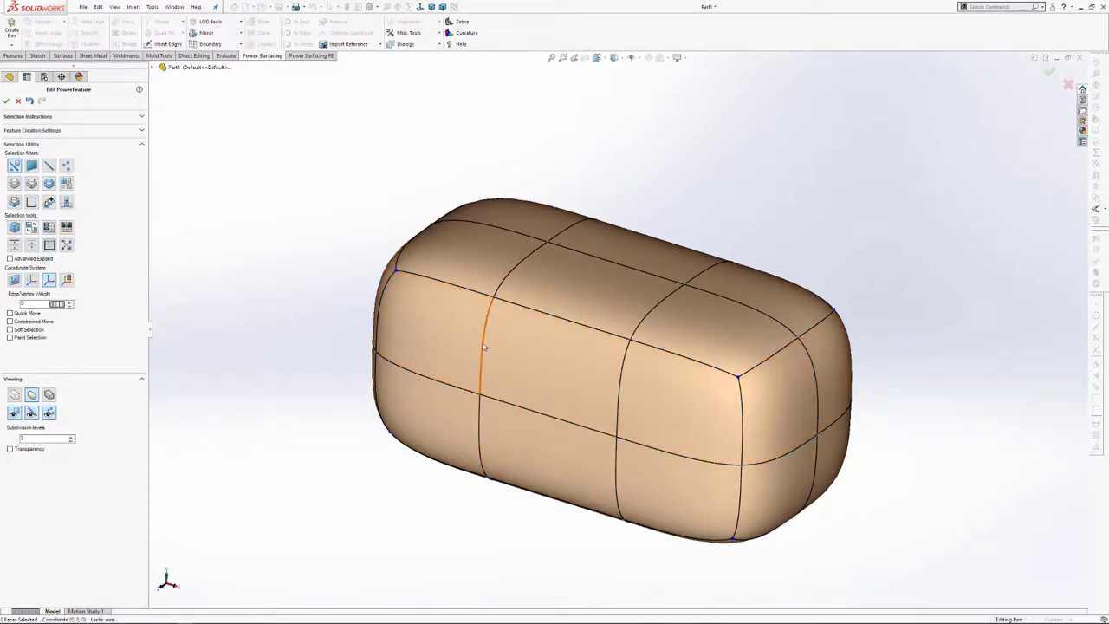
Step: Select the ring of vertical edges around the box's upper half and clear the selection
double_click(484, 346)
ctrl+double_click(742, 416)
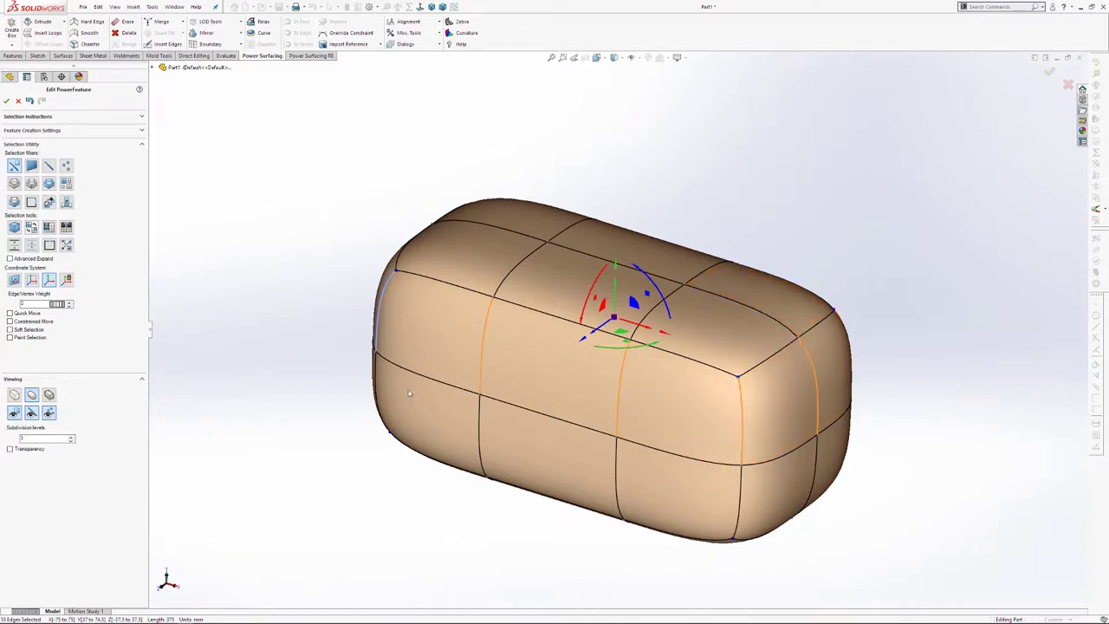
click(427, 549)
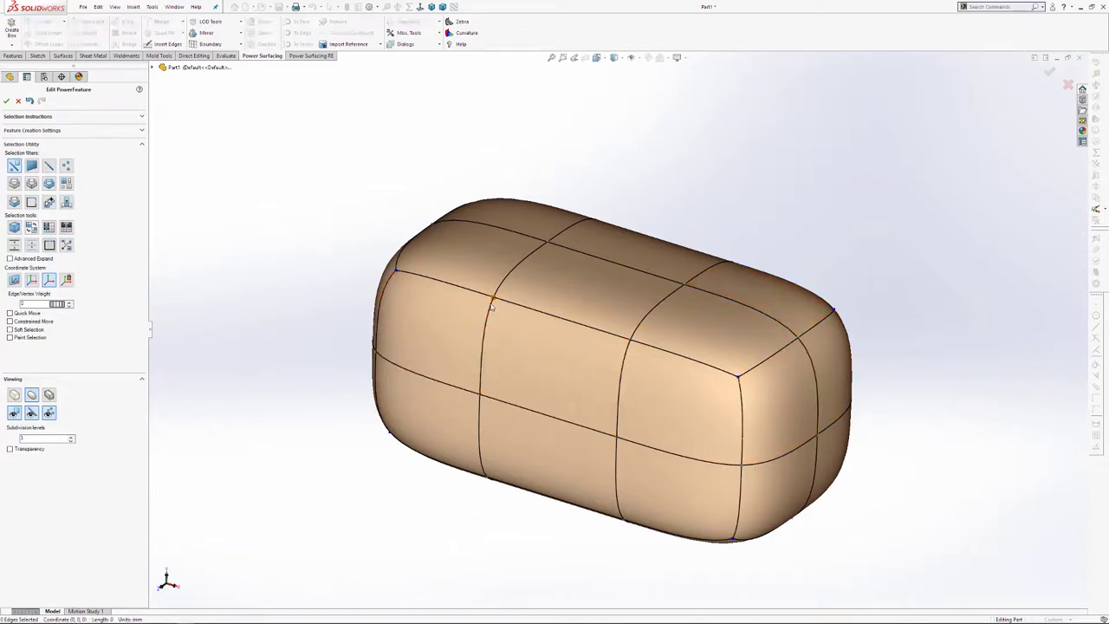
Step: Try moving the edge loop around one of the box's cross divisions with the manipulator, and undo the changes
double_click(489, 313)
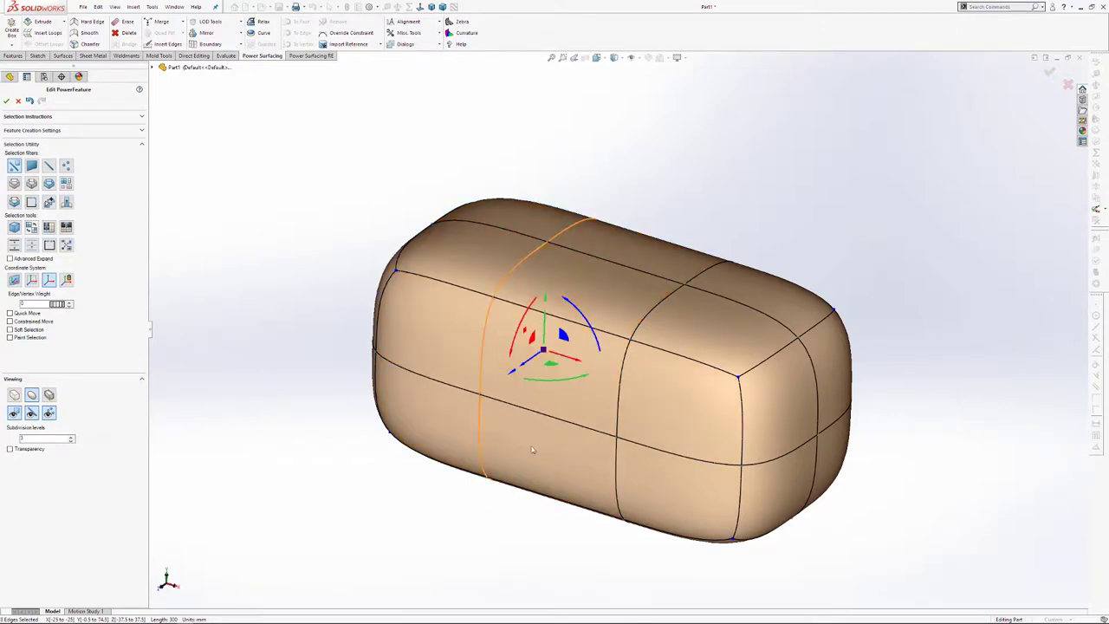
mouse_move(532, 342)
mouse_down()
mouse_move(520, 329)
mouse_move(555, 345)
mouse_move(529, 332)
mouse_move(541, 335)
mouse_up()
mouse_move(529, 371)
mouse_down()
mouse_move(551, 366)
mouse_move(530, 351)
mouse_up()
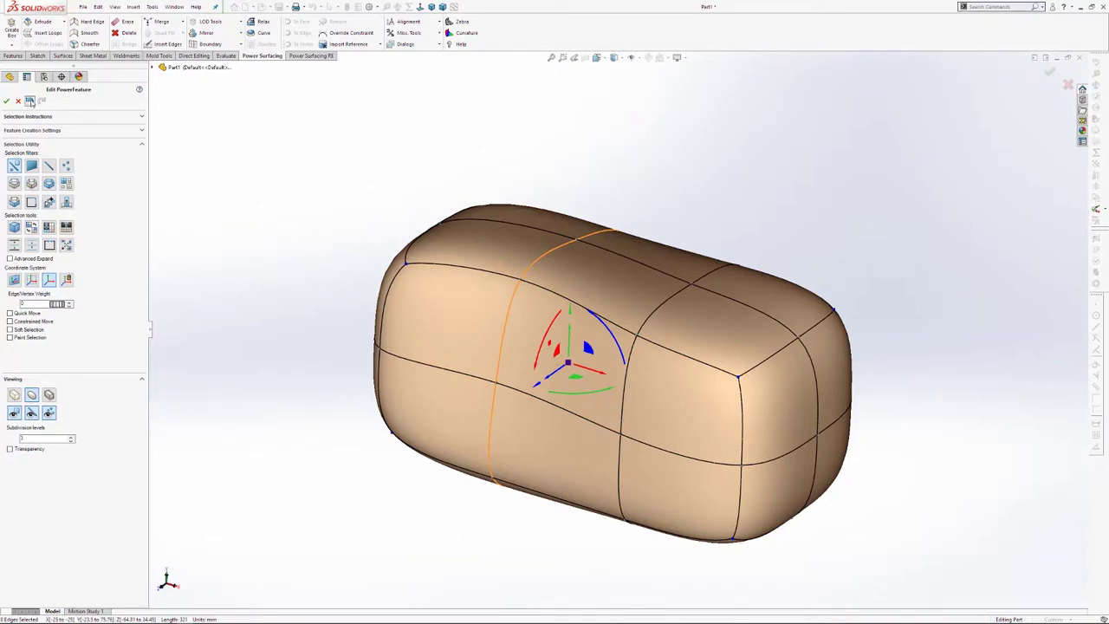
click(29, 101)
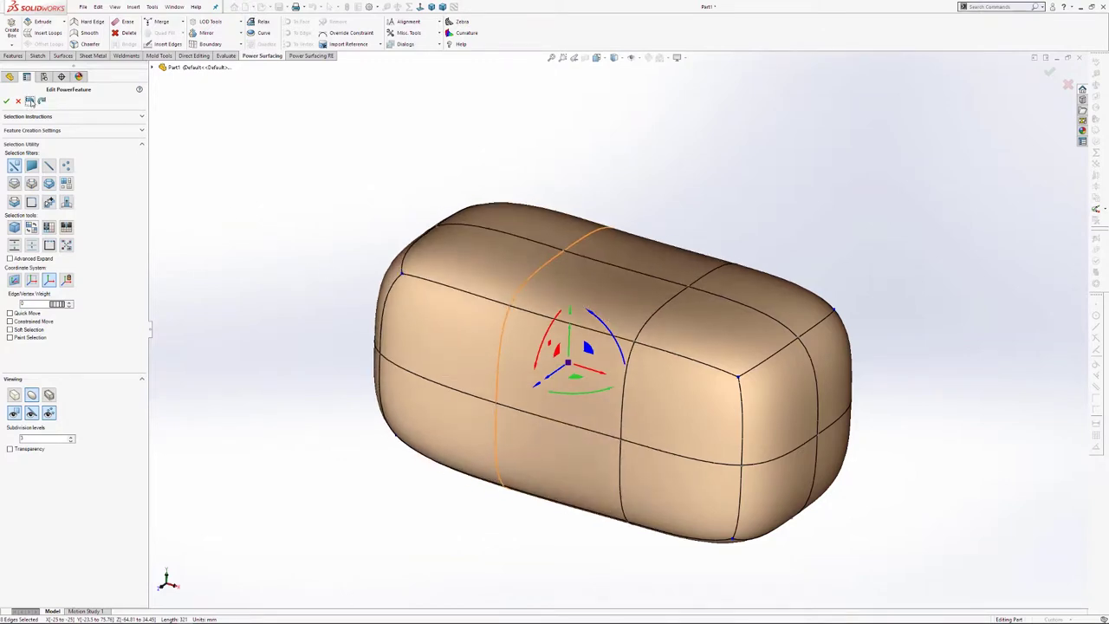
click(29, 100)
click(29, 100)
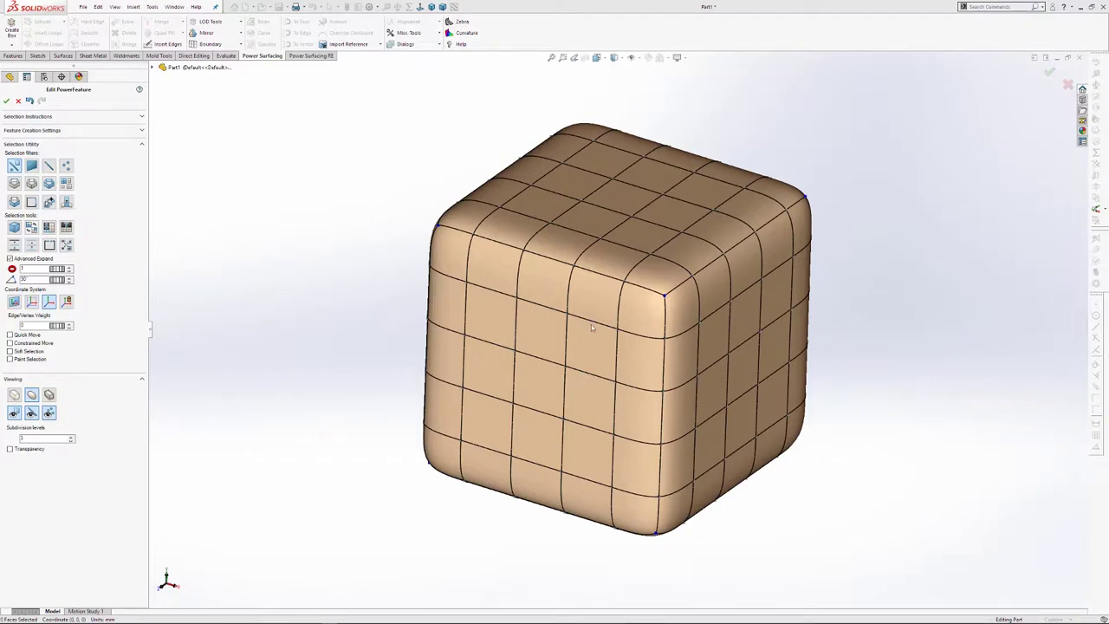
Step: Select a full face loop over the cube's front and top, then a ring of parallel edges, clearing each selection
double_click(542, 313)
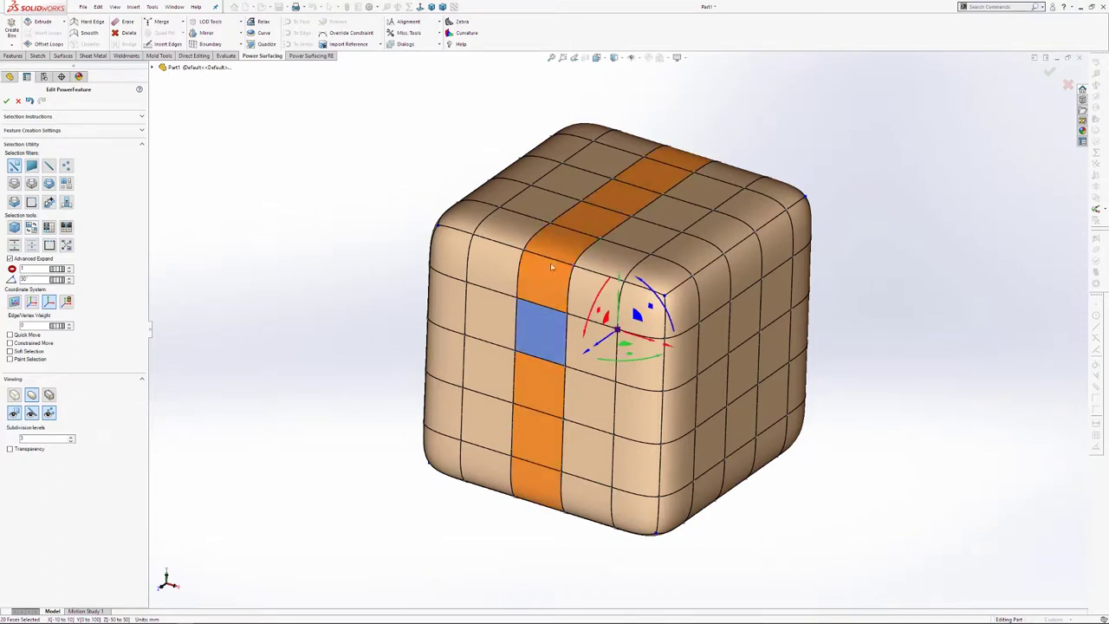
key(Escape)
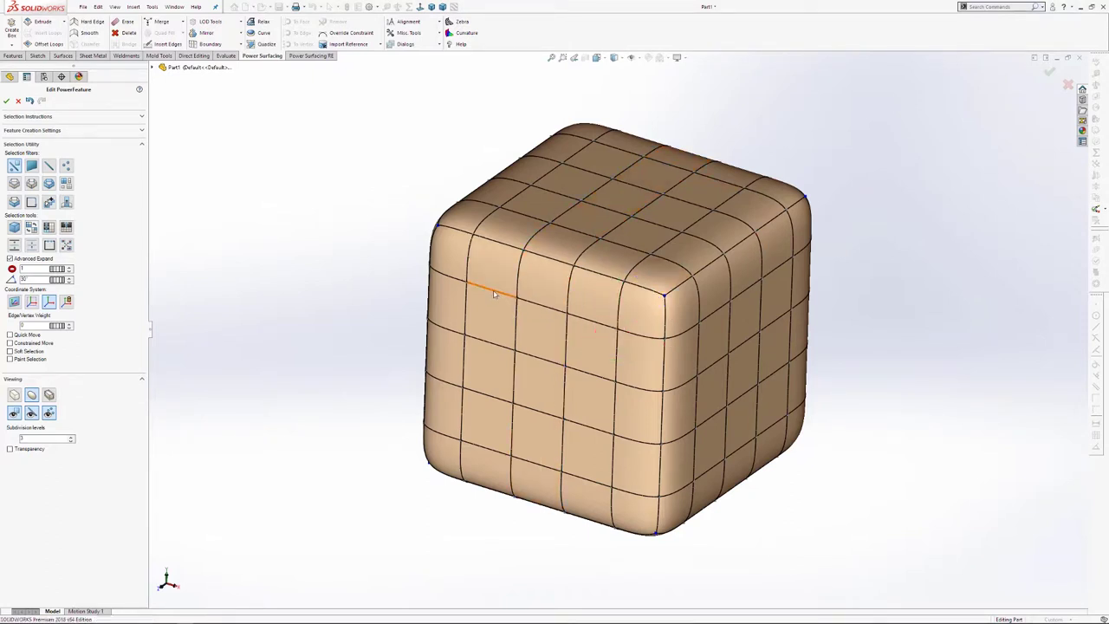
double_click(494, 295)
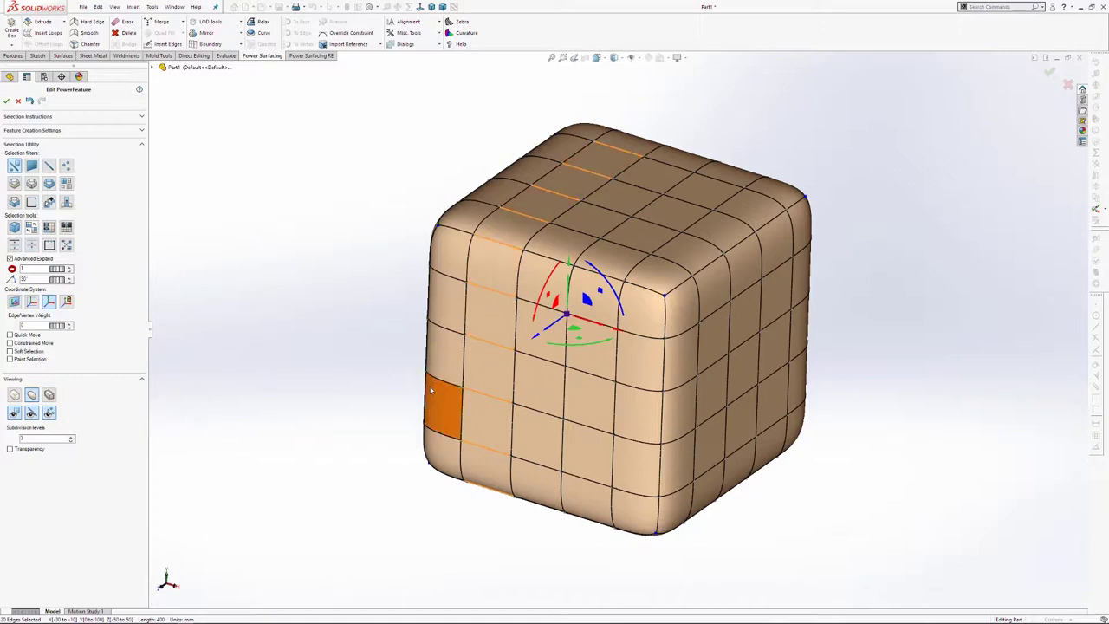
click(325, 341)
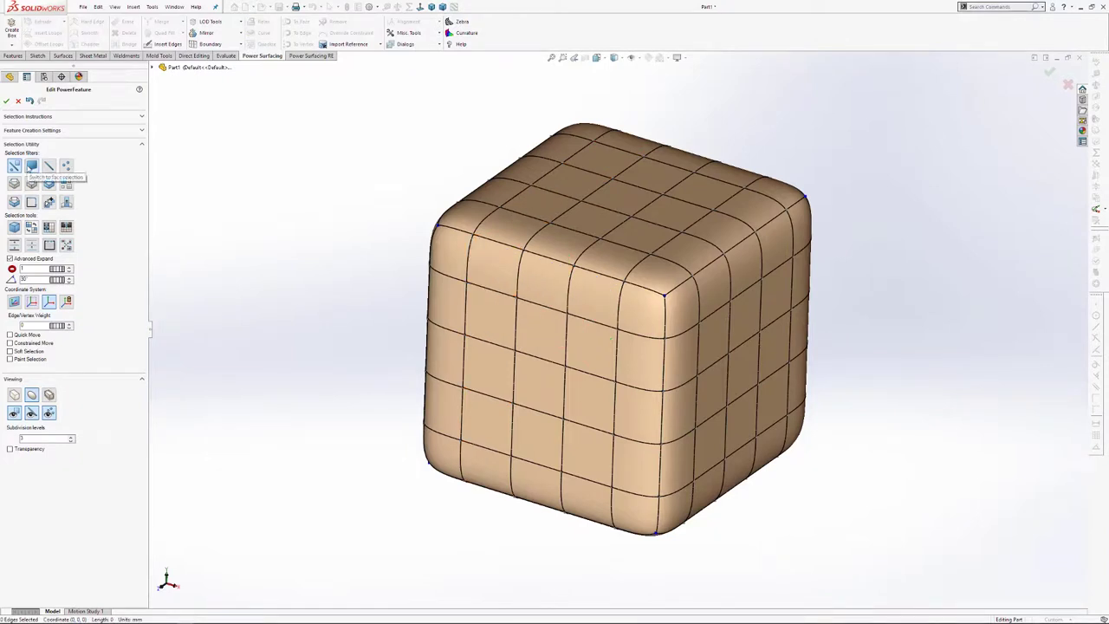
Step: Limit selection to faces, try it on faces of the cube's front, and clear the selection
click(32, 167)
click(488, 258)
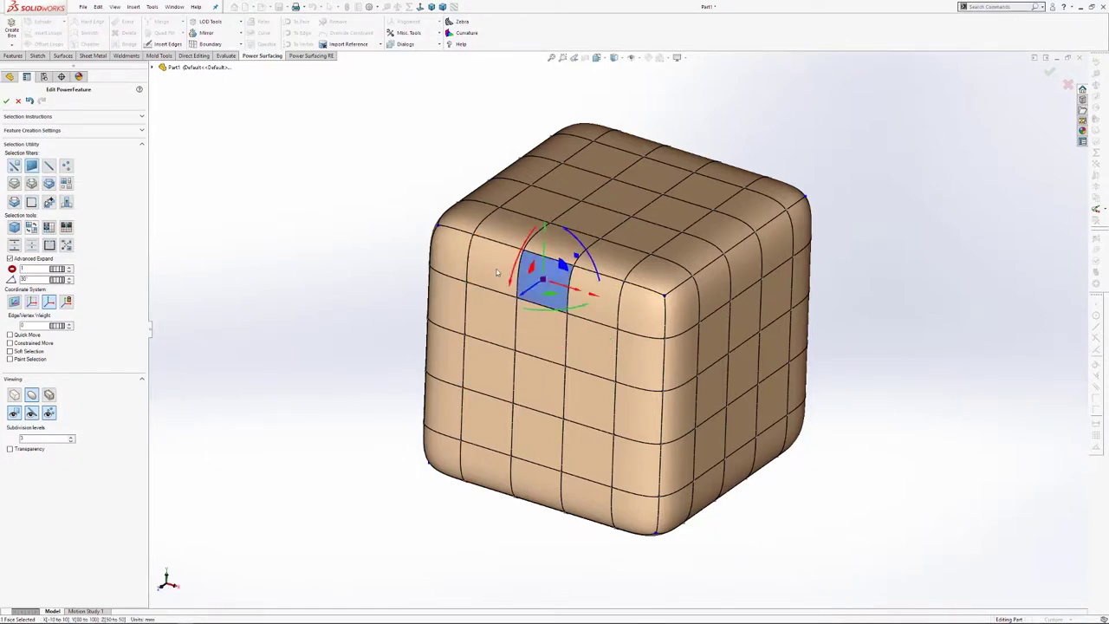
click(489, 315)
click(280, 278)
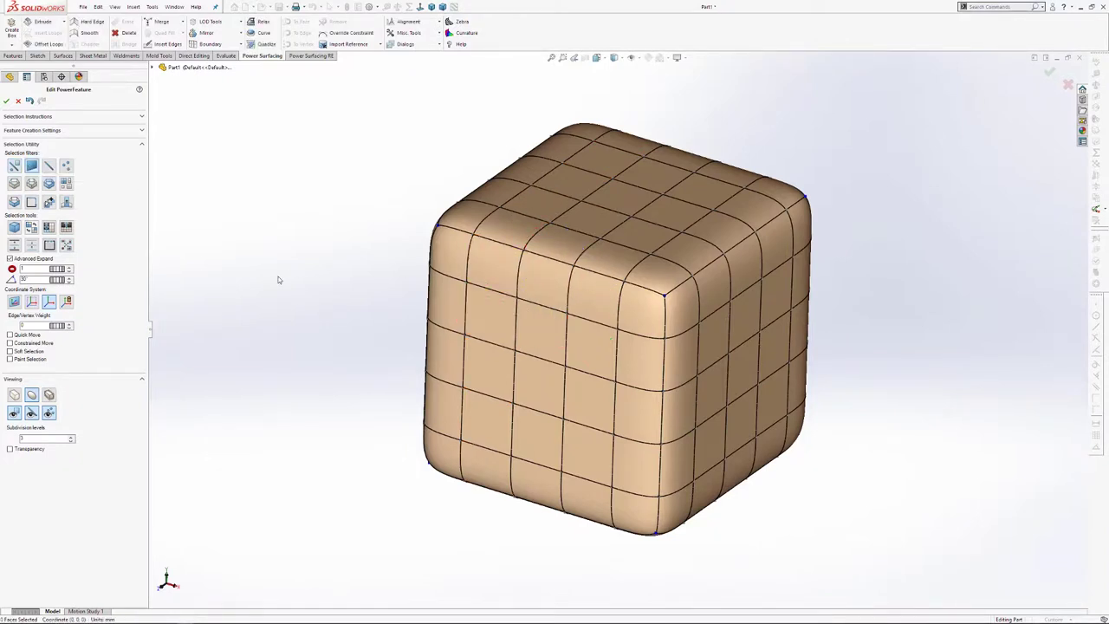
Step: Set the selection filter to face loops and try shrinking the loop across the cube's top and side with the manipulator
click(15, 186)
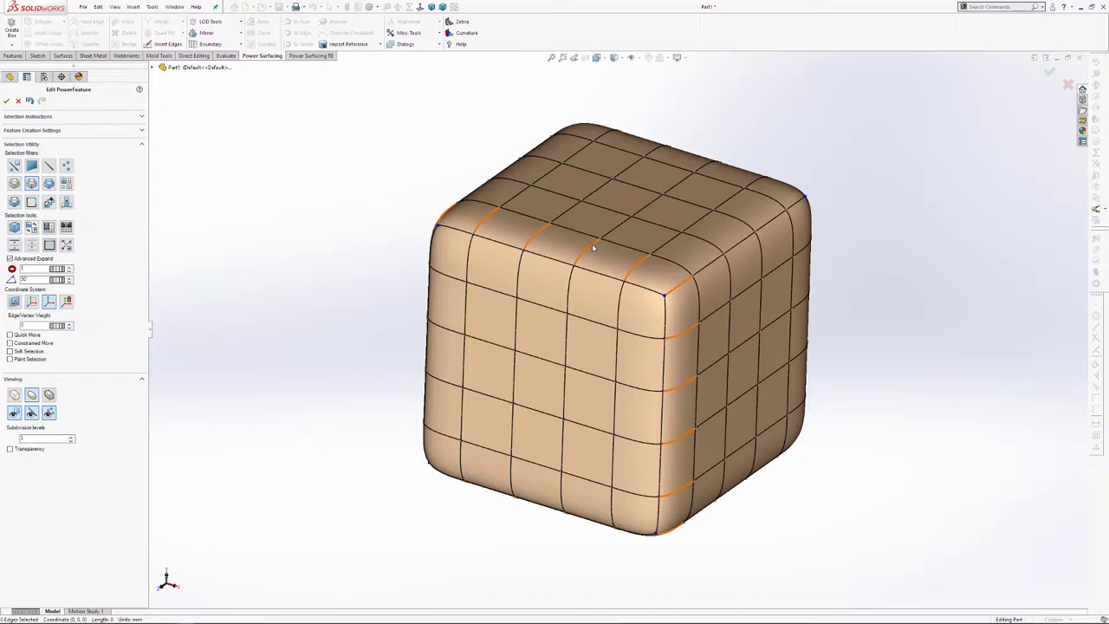
click(49, 183)
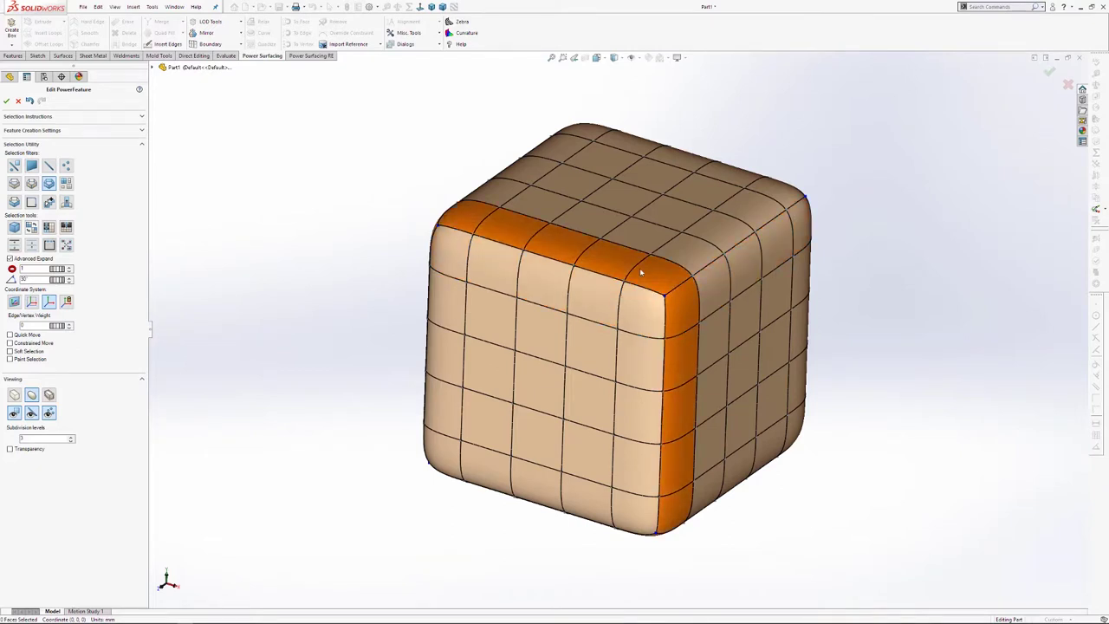
click(666, 206)
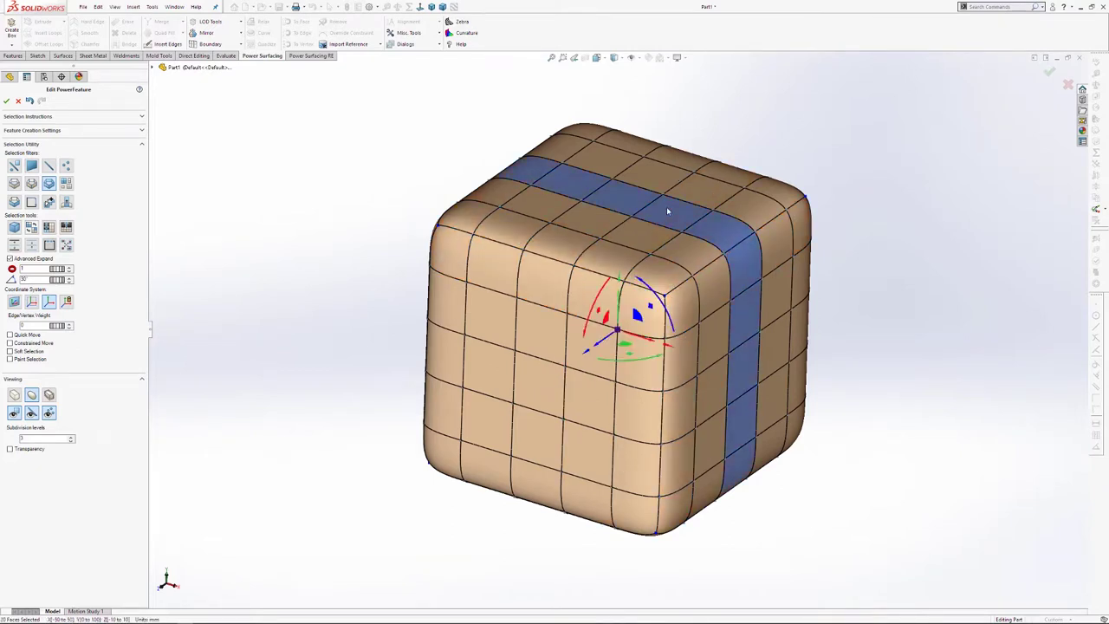
drag(652, 309, 741, 328)
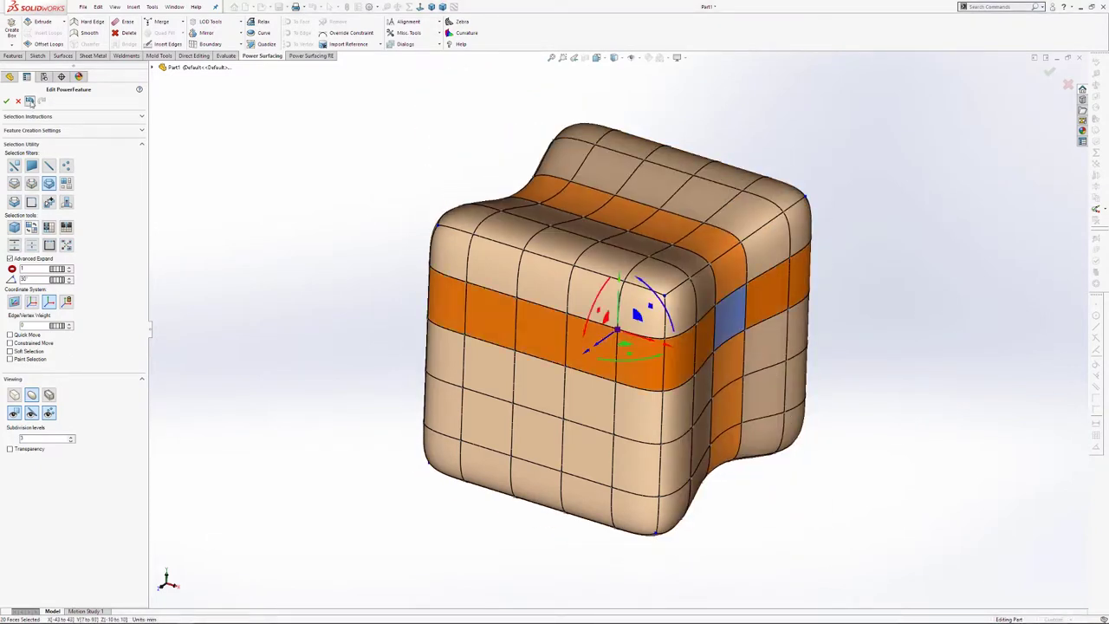
Step: Undo the face loop change, clear the selection, and switch back to selecting all entity types
click(31, 101)
click(367, 232)
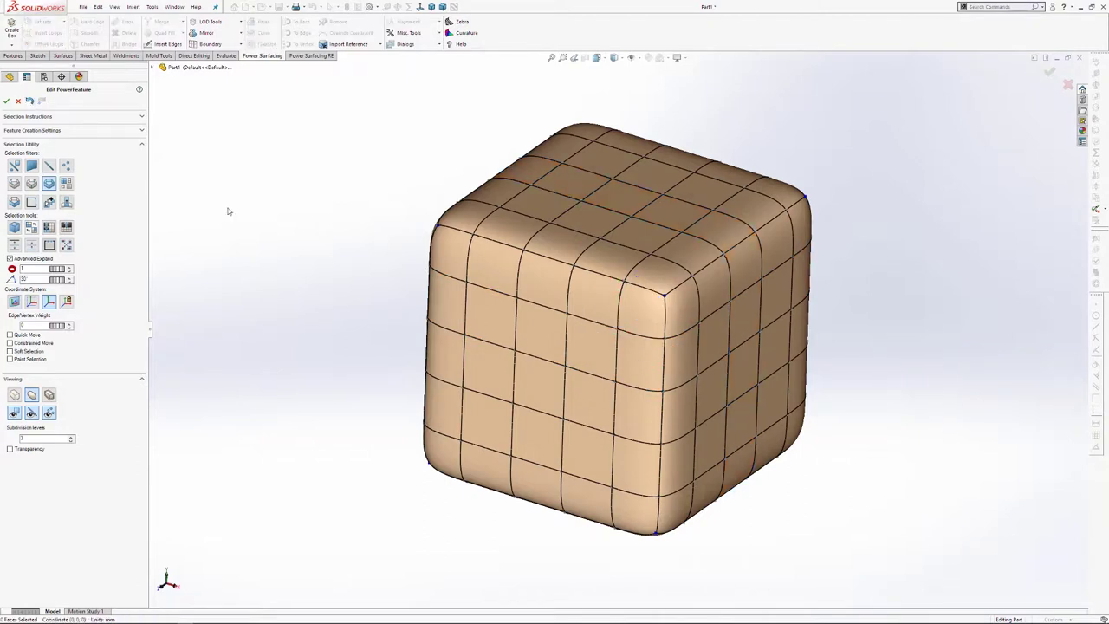
click(14, 167)
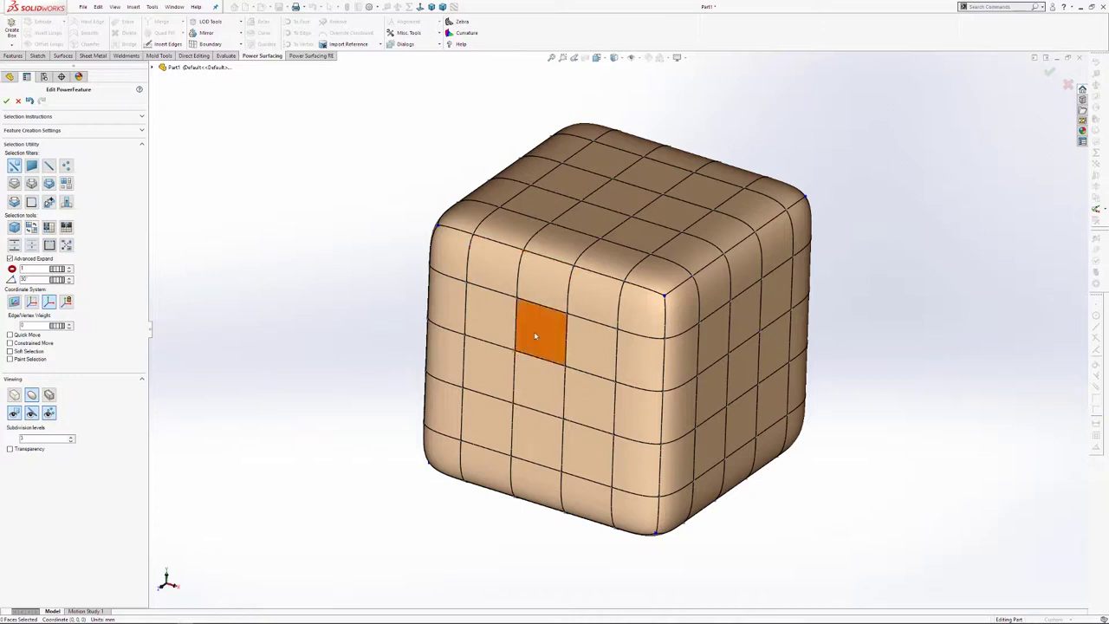
Step: Select the centre face of the cube's front and pull it outward by about 20 mm
click(541, 378)
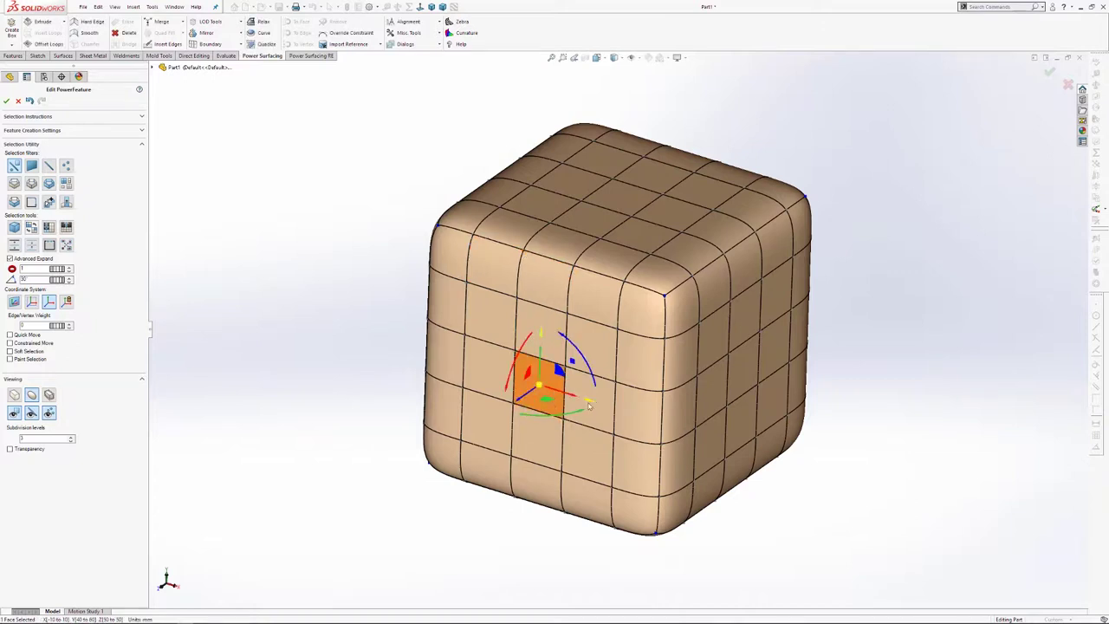
middle_drag(641, 403, 503, 396)
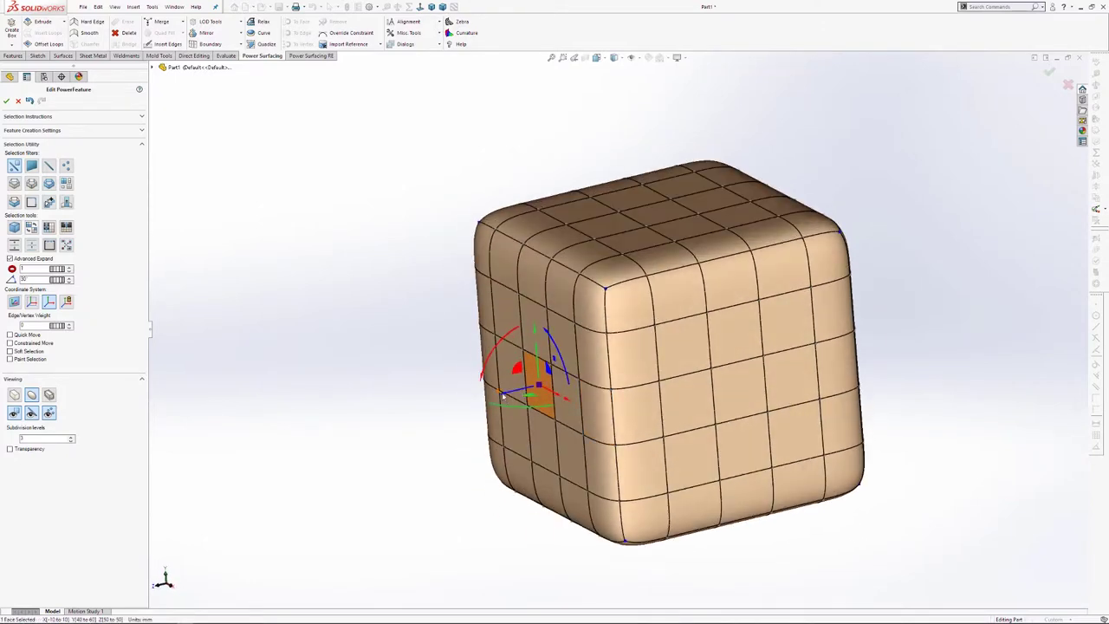
drag(398, 421, 480, 379)
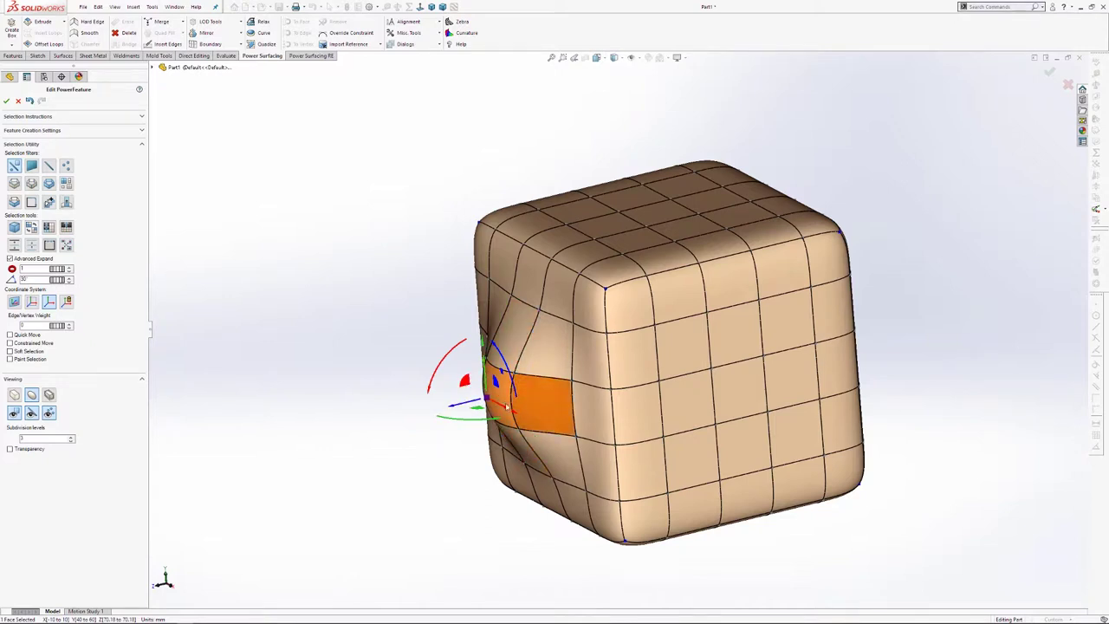
Step: Select the pulled face and its four adjacent faces together, one by one, and clear the selection
click(540, 406)
ctrl+click(514, 336)
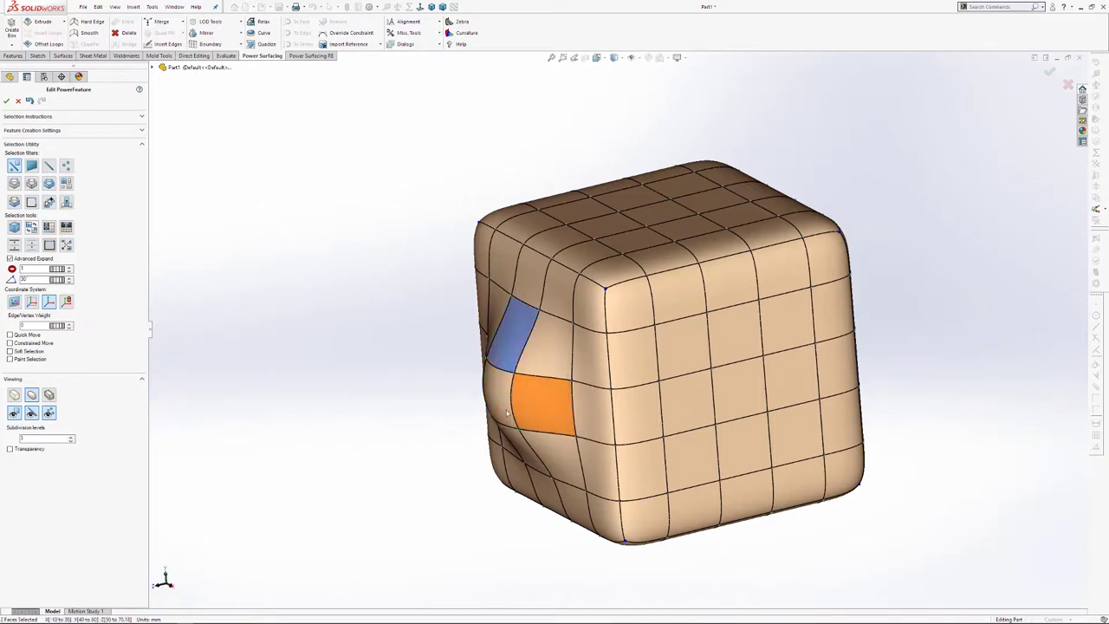
ctrl+click(526, 452)
middle_drag(581, 408, 546, 447)
ctrl+click(455, 378)
ctrl+click(493, 391)
click(298, 278)
Step: Undo the multiple face selections and the outward pull, back to the flat front with its centre face selected
click(29, 100)
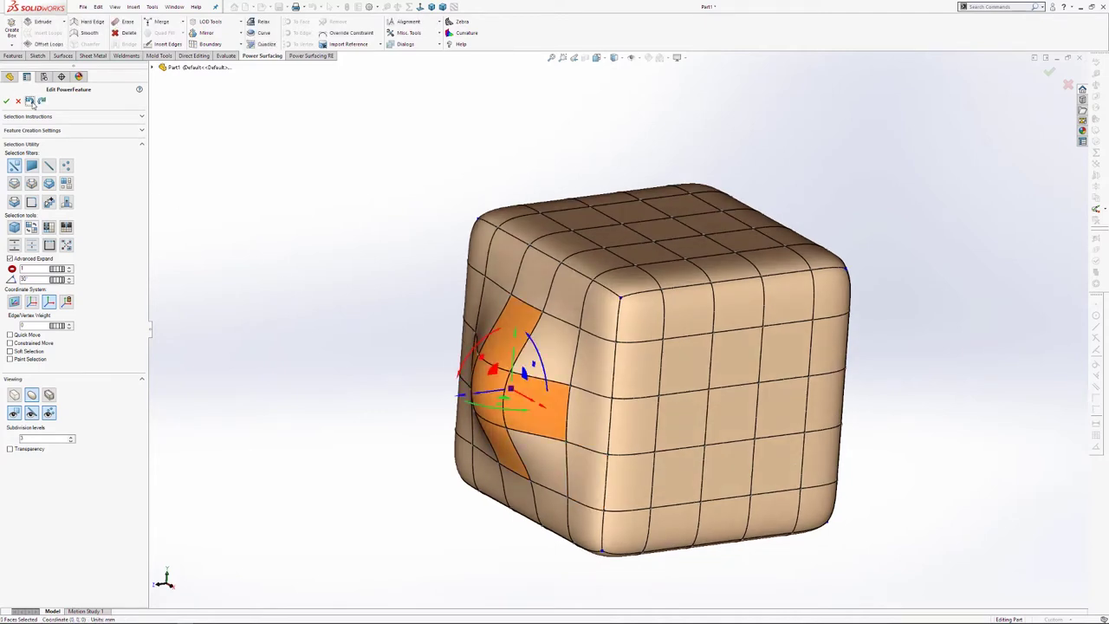
click(32, 102)
click(32, 103)
click(32, 102)
click(32, 102)
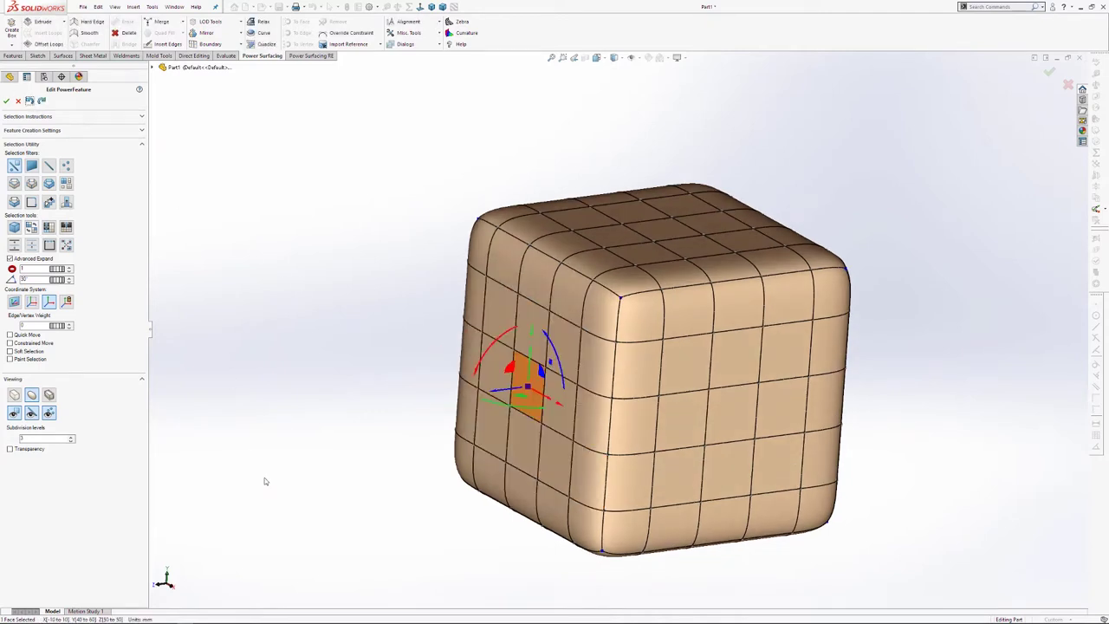
Step: Reselect the front's centre face, turn off Advanced Expand, expand the selection to the surrounding faces and pull them outward about 11.5 mm
click(385, 467)
click(535, 397)
click(11, 258)
click(14, 246)
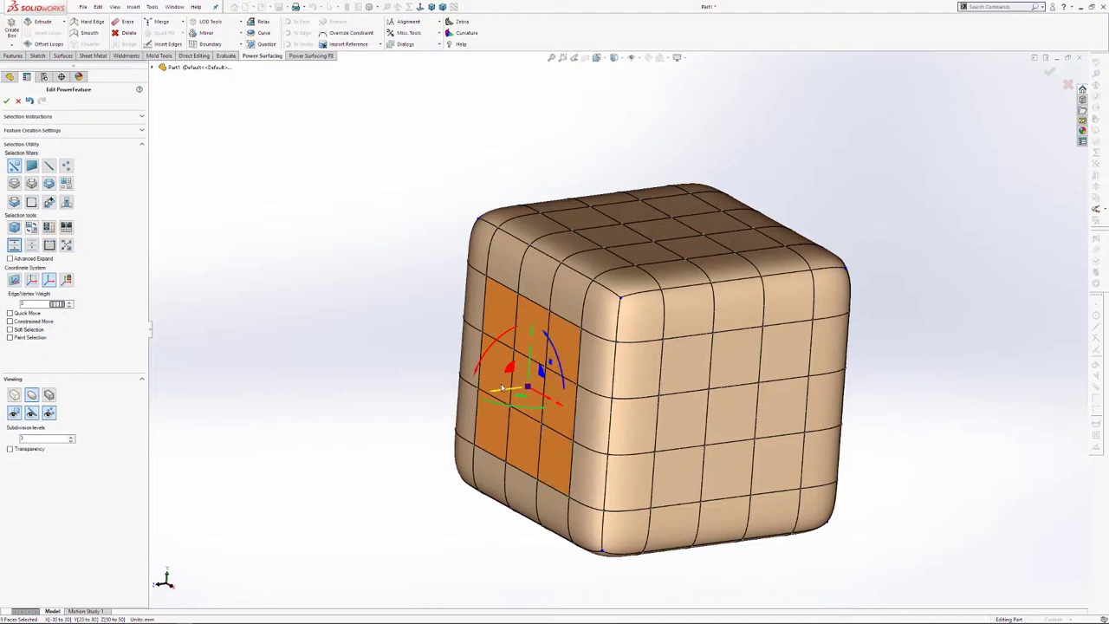
mouse_move(471, 394)
mouse_down()
mouse_move(404, 389)
mouse_move(463, 390)
mouse_up()
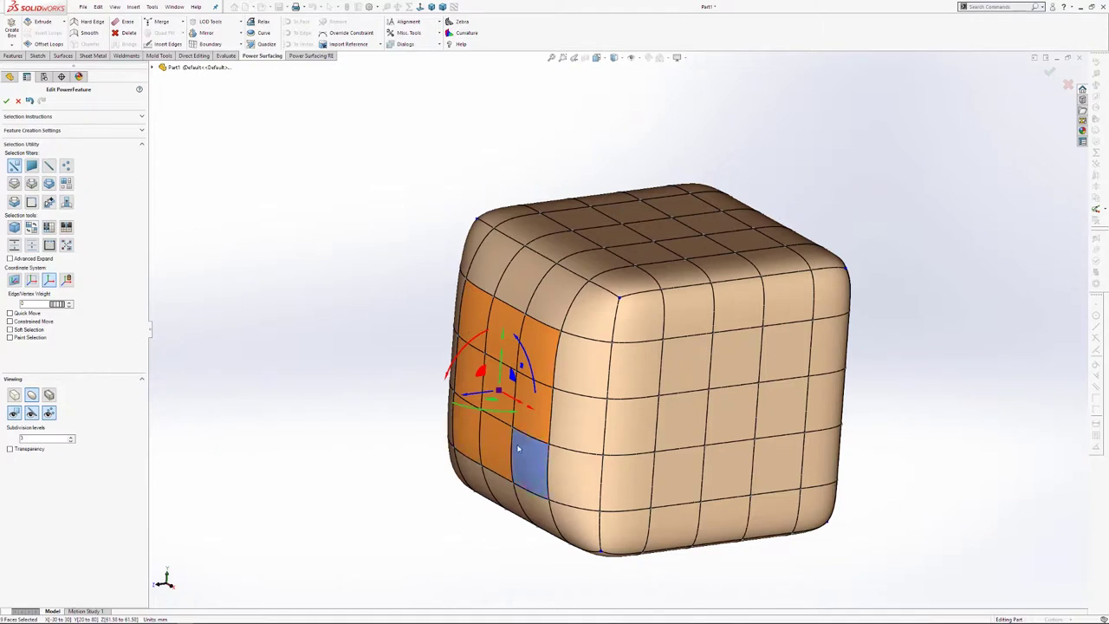
Step: Shrink and clear the face selection, pull a vertex on the adjacent side outward about 5 mm, and expand and rotate the vertex selection
click(32, 247)
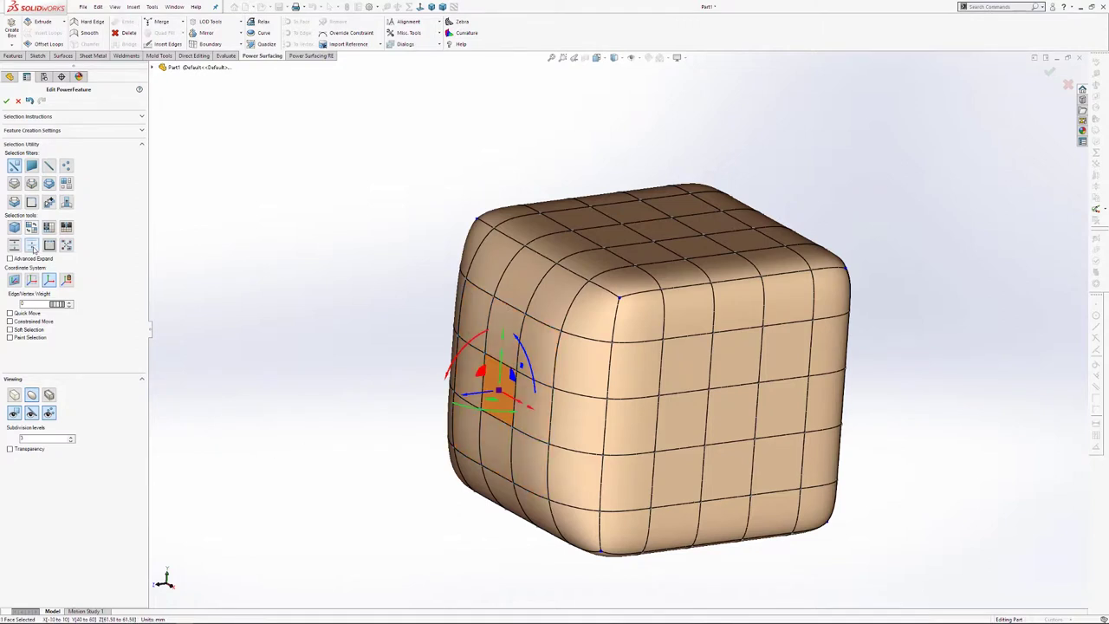
click(926, 572)
click(753, 388)
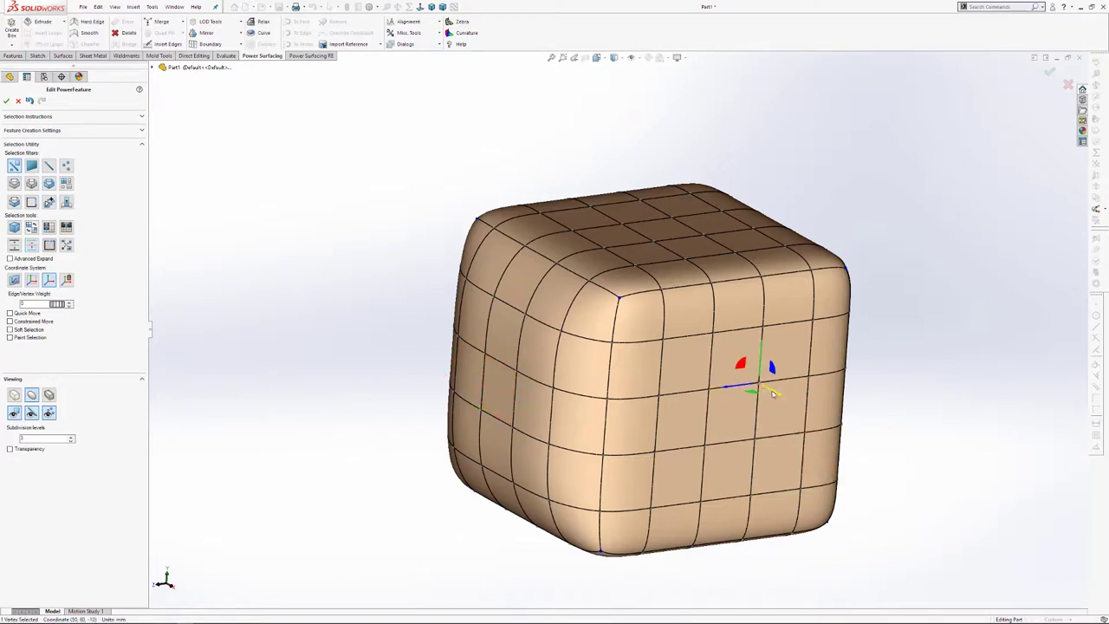
mouse_move(775, 392)
mouse_down()
mouse_move(854, 444)
mouse_move(777, 404)
mouse_up()
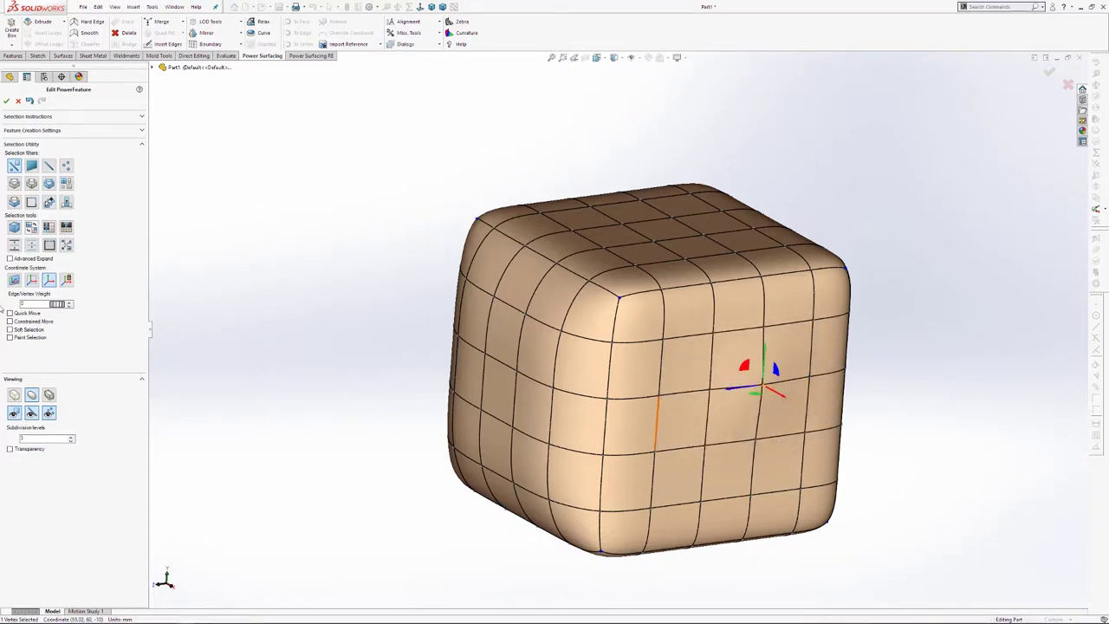
click(16, 247)
mouse_move(784, 396)
mouse_down()
mouse_move(841, 433)
mouse_move(790, 416)
mouse_move(767, 388)
mouse_up()
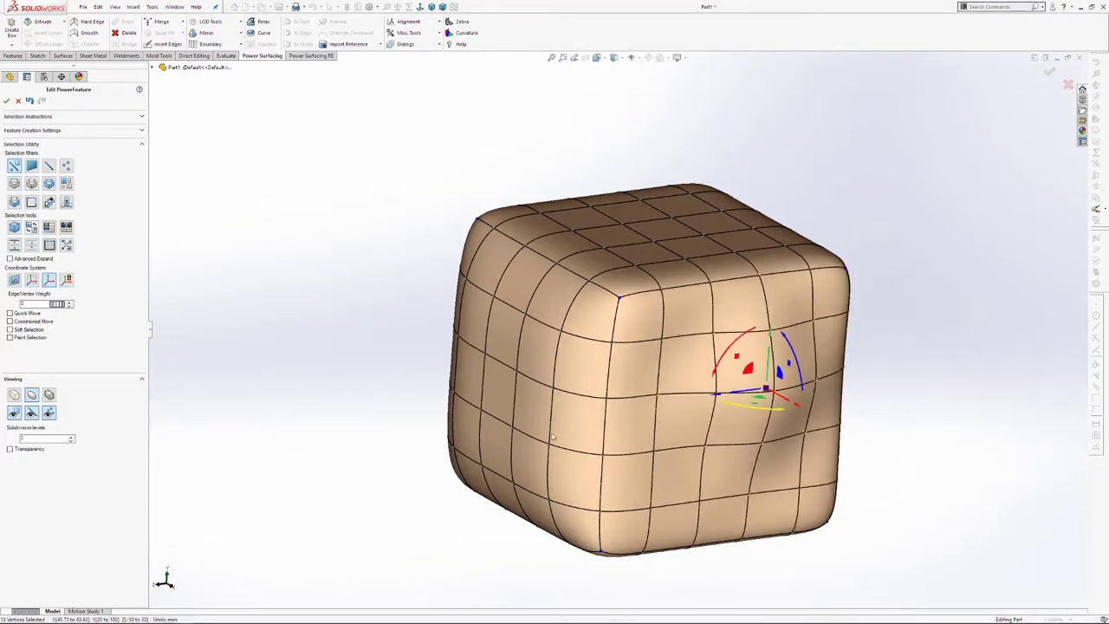
Step: Turn on Advanced Expand, select the front's centre face, and expand and shrink the selection by one step
click(9, 258)
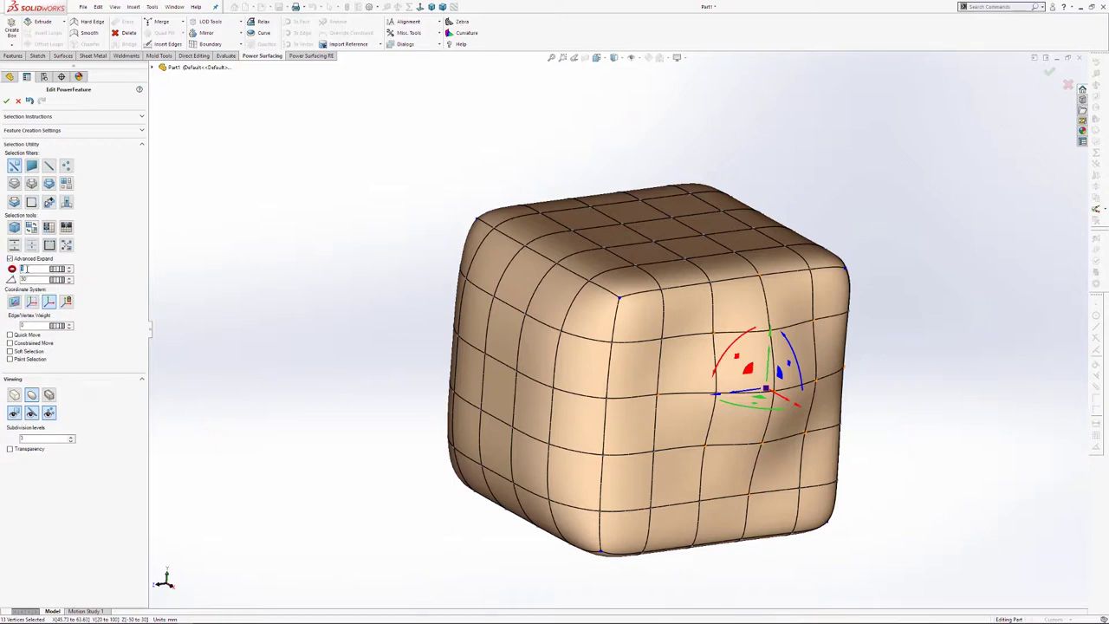
click(429, 544)
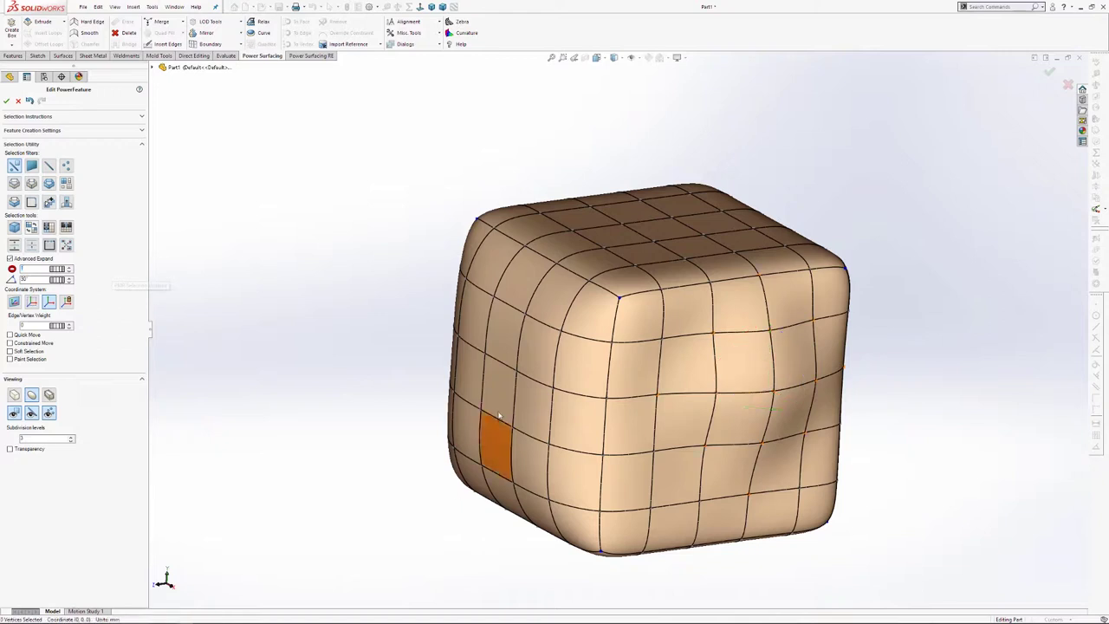
click(490, 389)
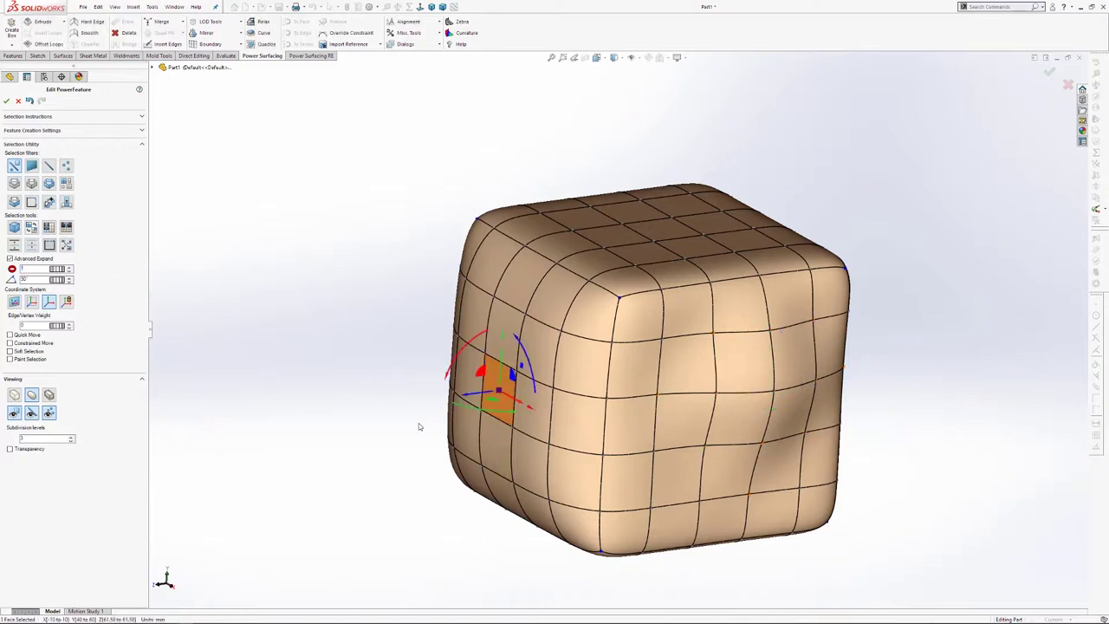
click(14, 245)
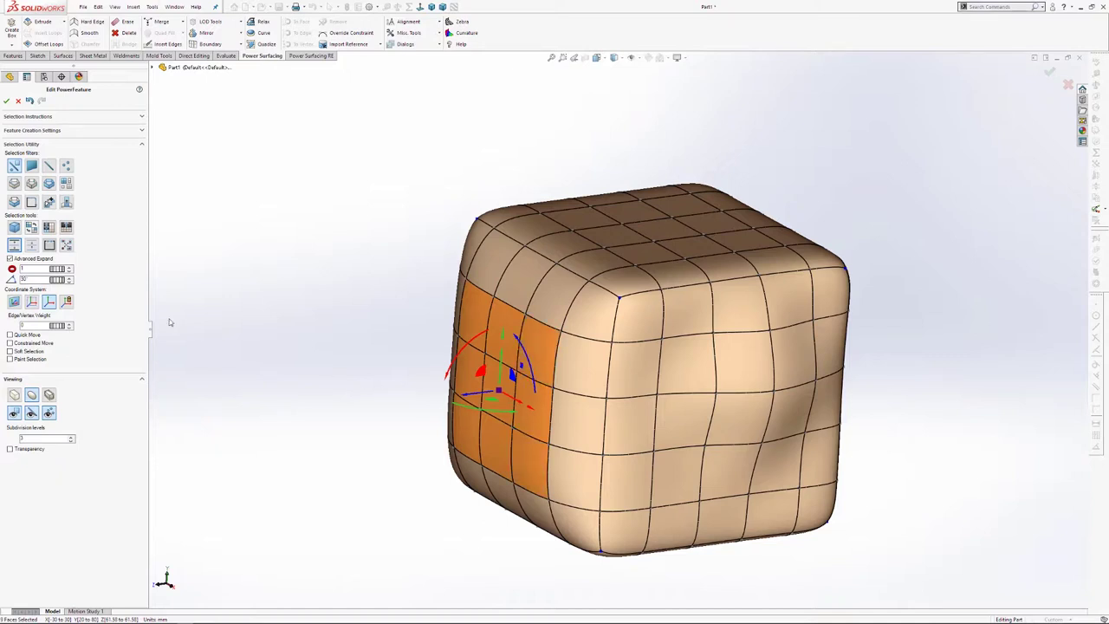
click(31, 245)
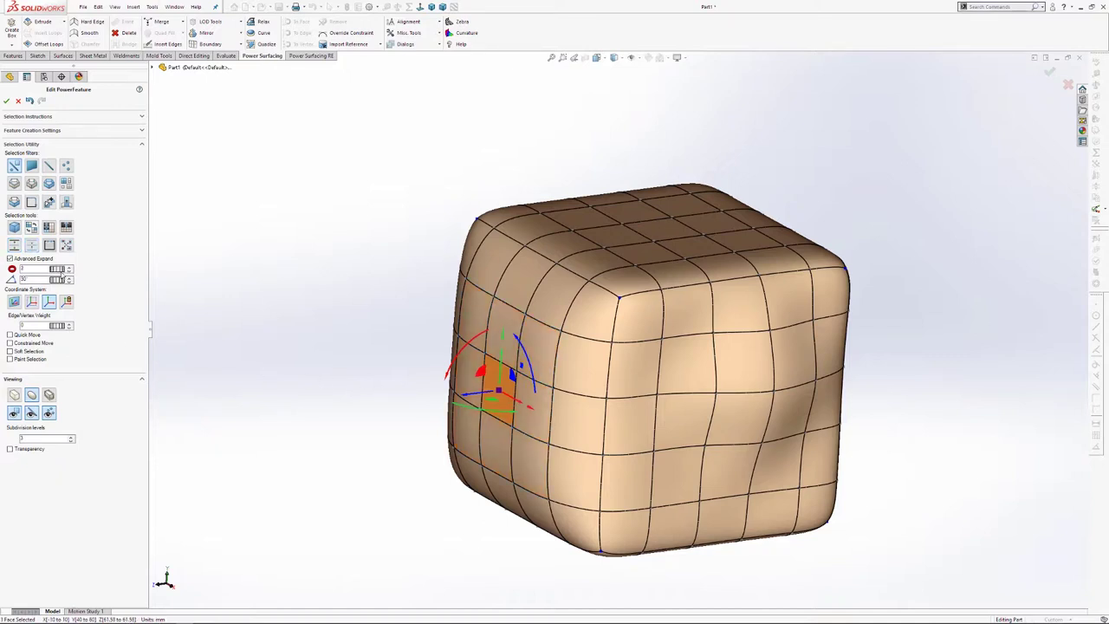
Step: Expand the selection to all 25 faces of the cube's front and move them outward about 13.5 mm
click(14, 245)
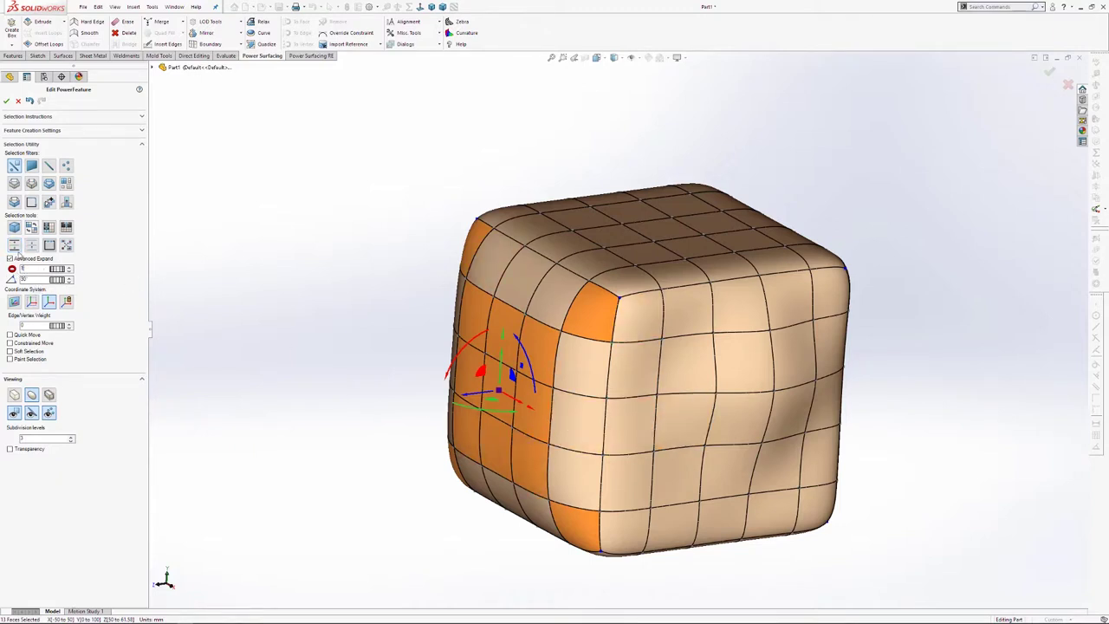
click(15, 247)
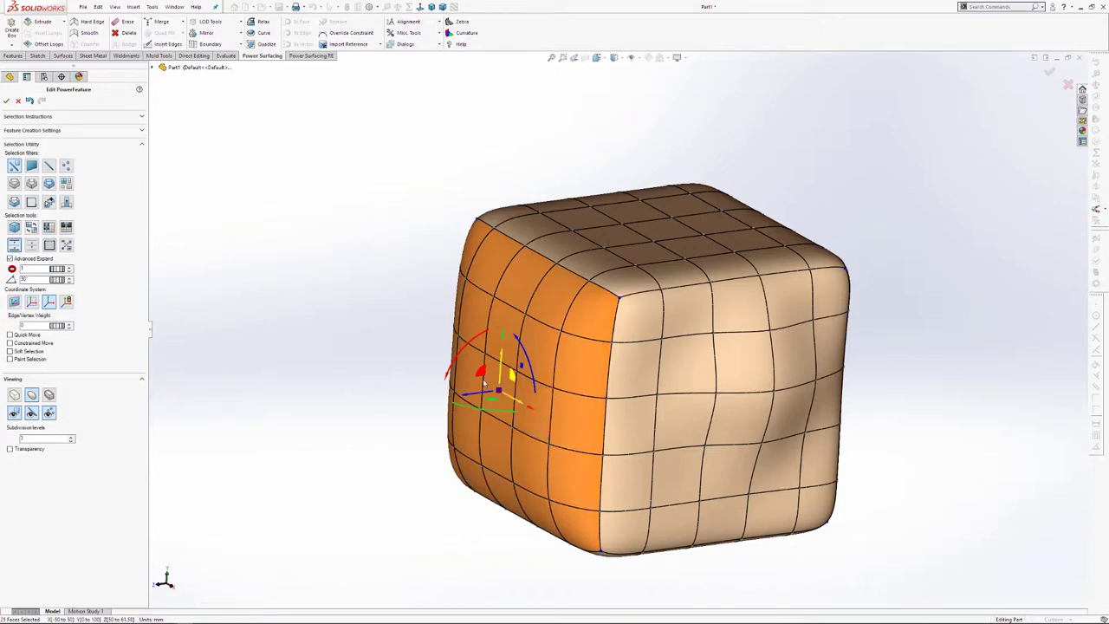
drag(483, 381, 439, 395)
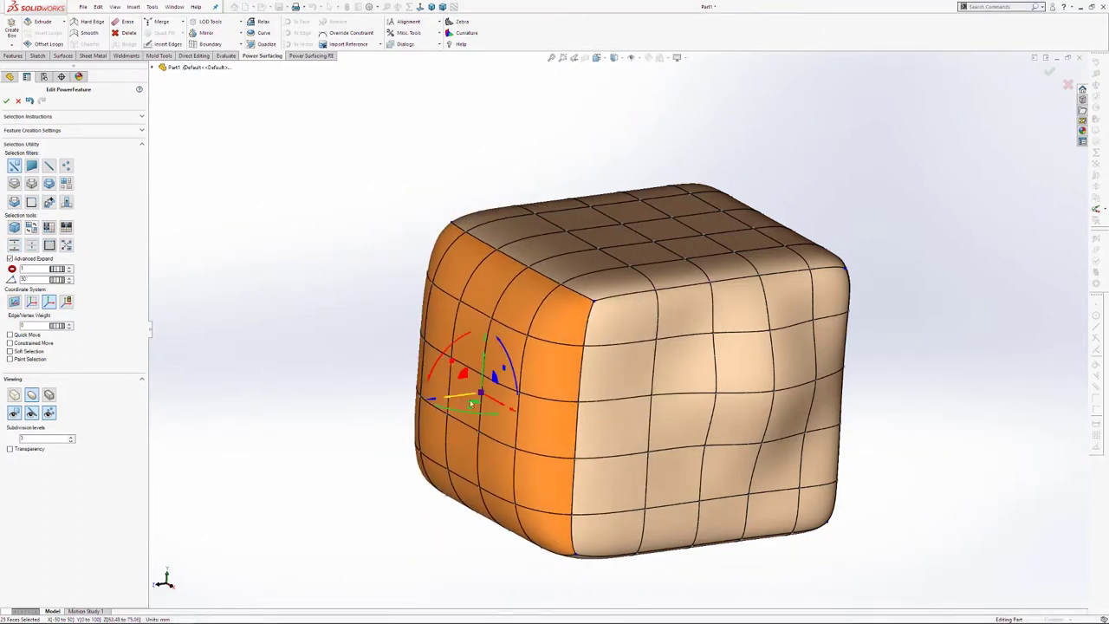
Step: Undo the front, vertex and face block moves step by step, back to the flat-sided cube
click(30, 101)
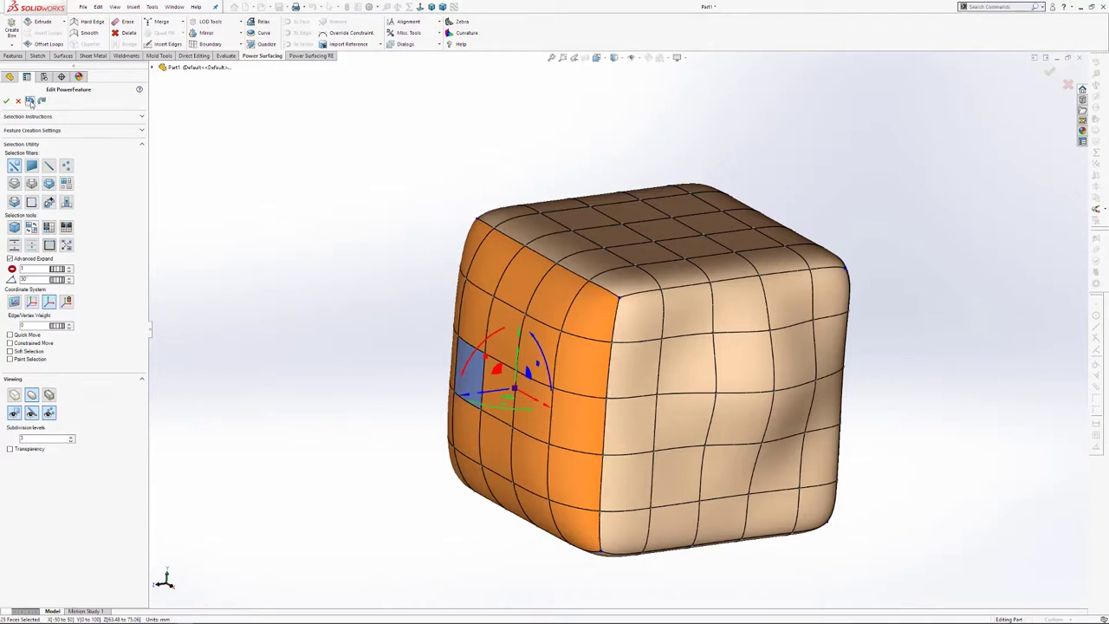
click(29, 100)
click(29, 101)
click(30, 100)
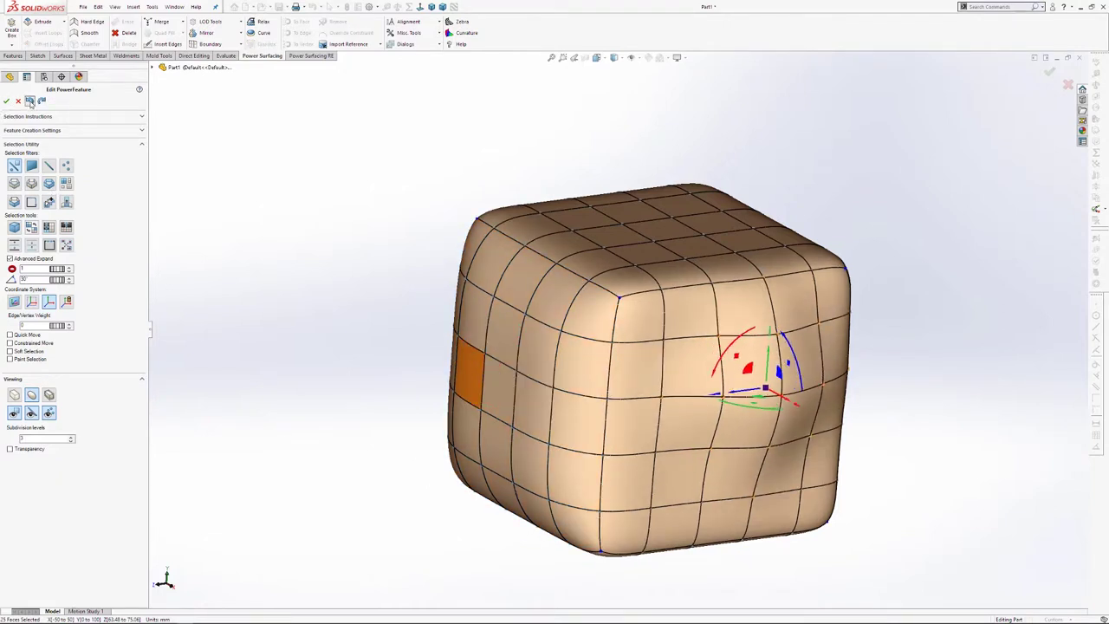
click(30, 100)
click(29, 101)
click(29, 101)
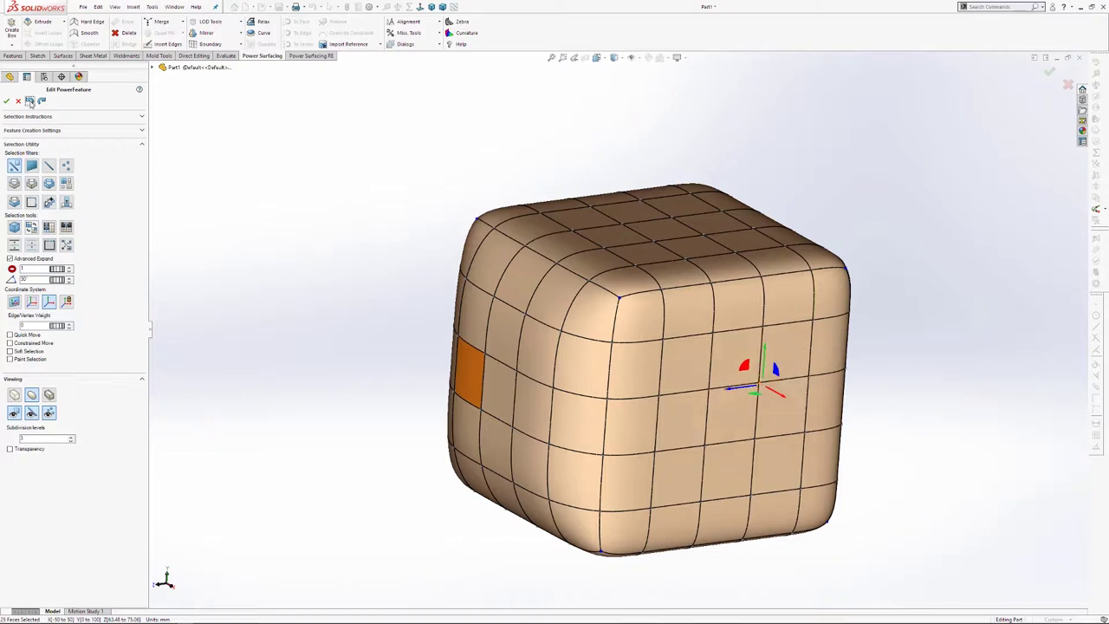
click(29, 101)
click(30, 101)
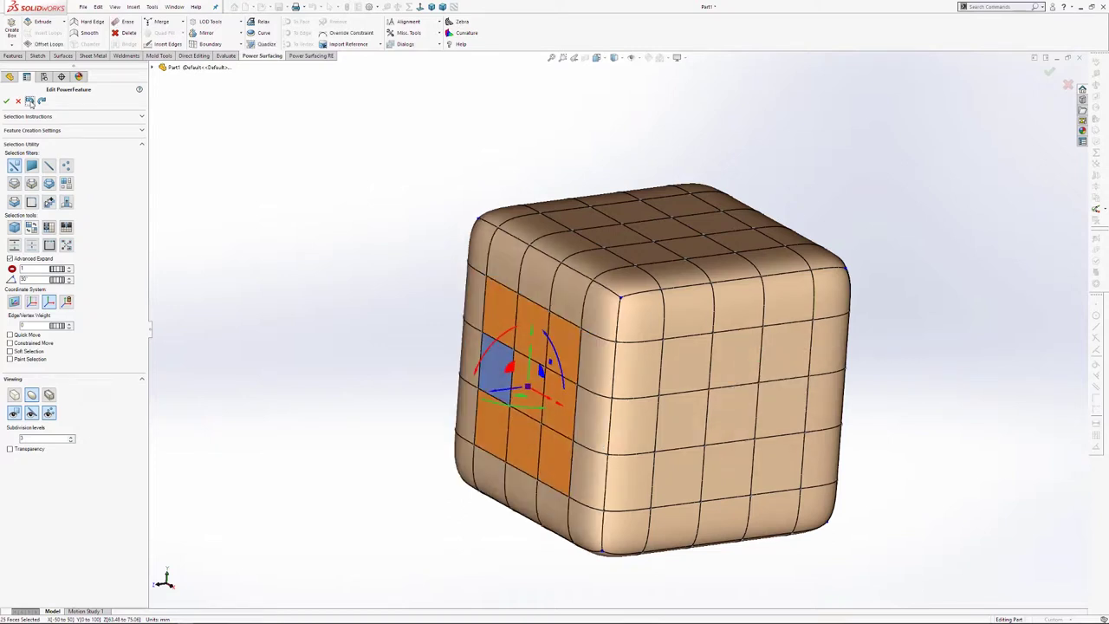
Step: Pull only the front's centre face outward about 14 mm, and undo the move
click(520, 407)
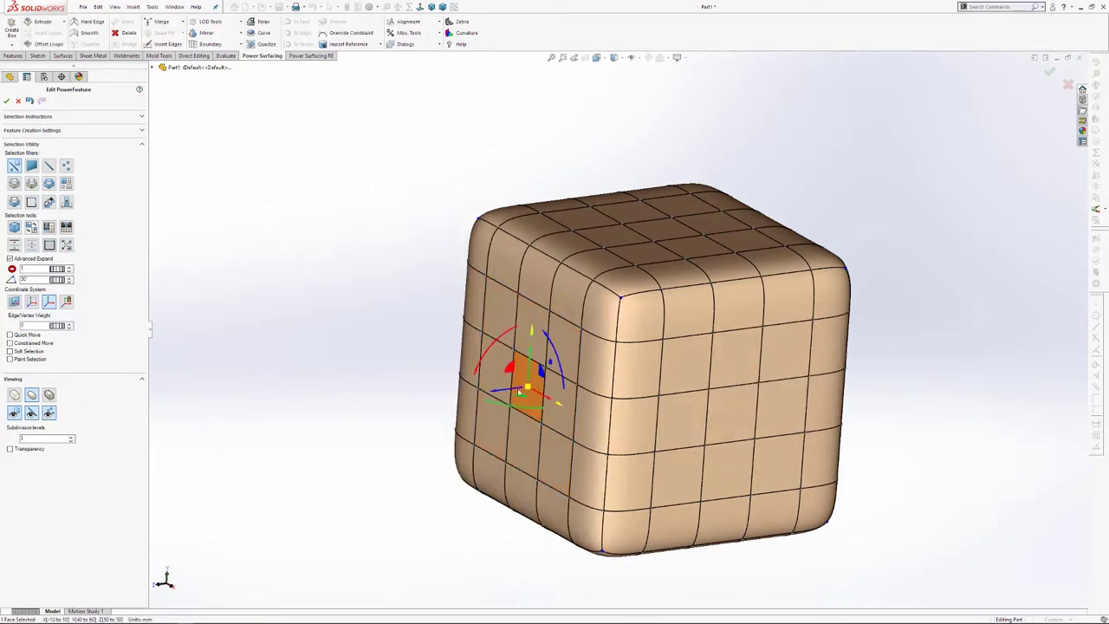
drag(499, 394, 463, 392)
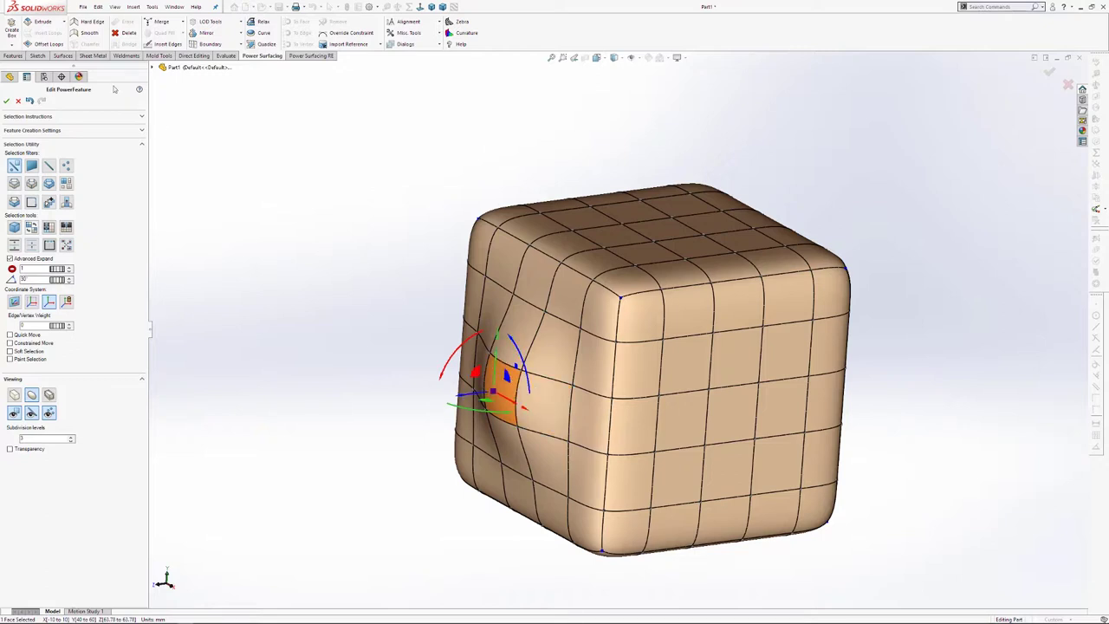
click(29, 101)
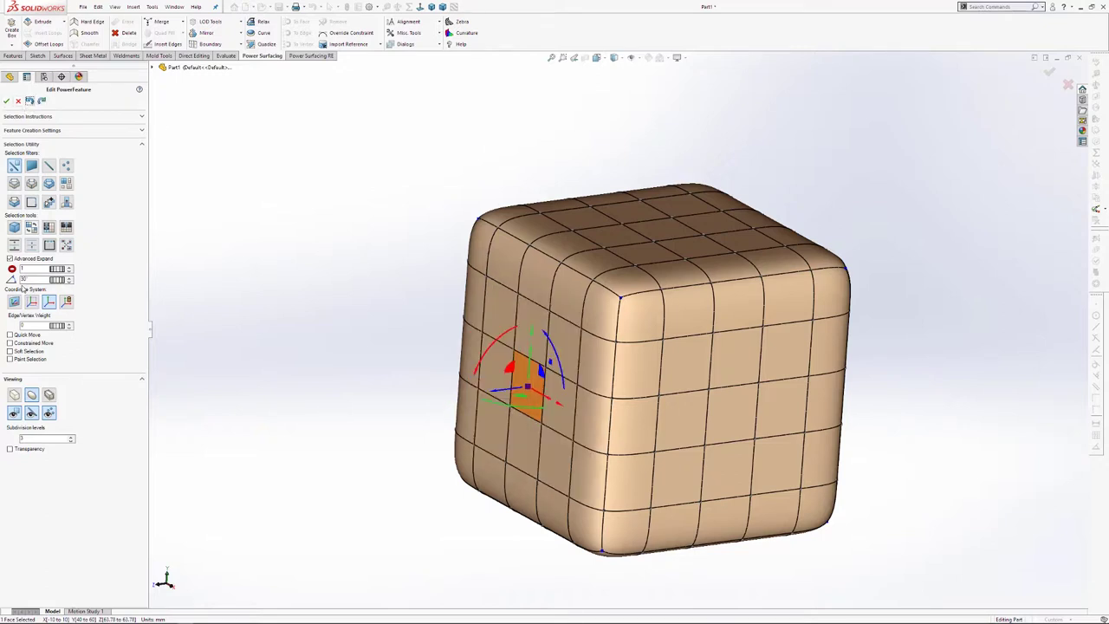
Step: Expand the centre face selection to the three-by-three block and pull it outward about 23 mm
click(14, 246)
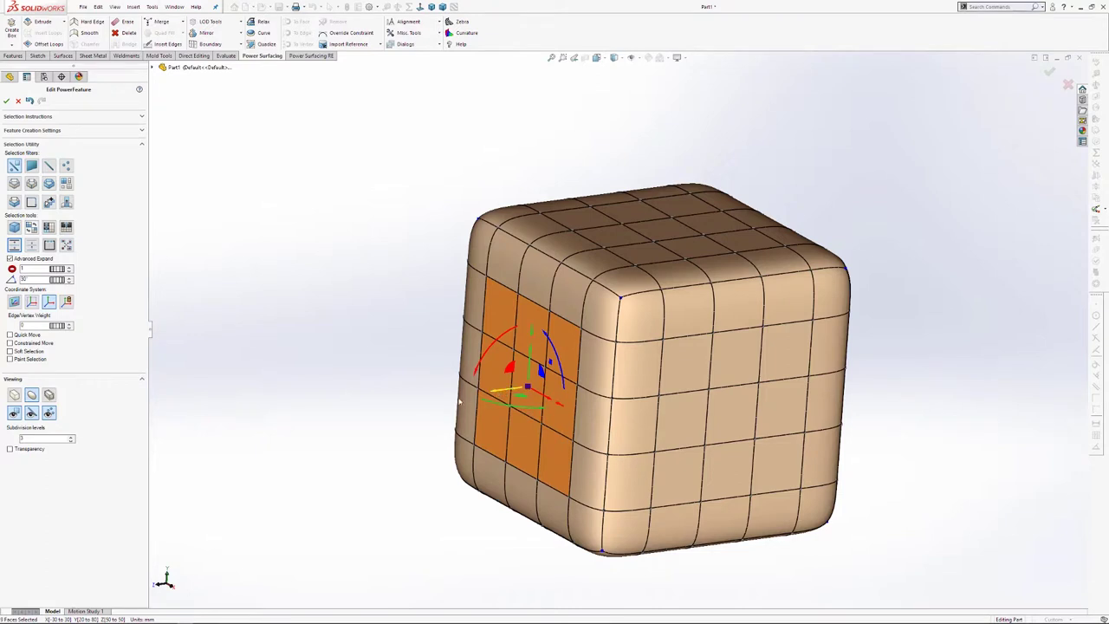
drag(460, 401, 441, 397)
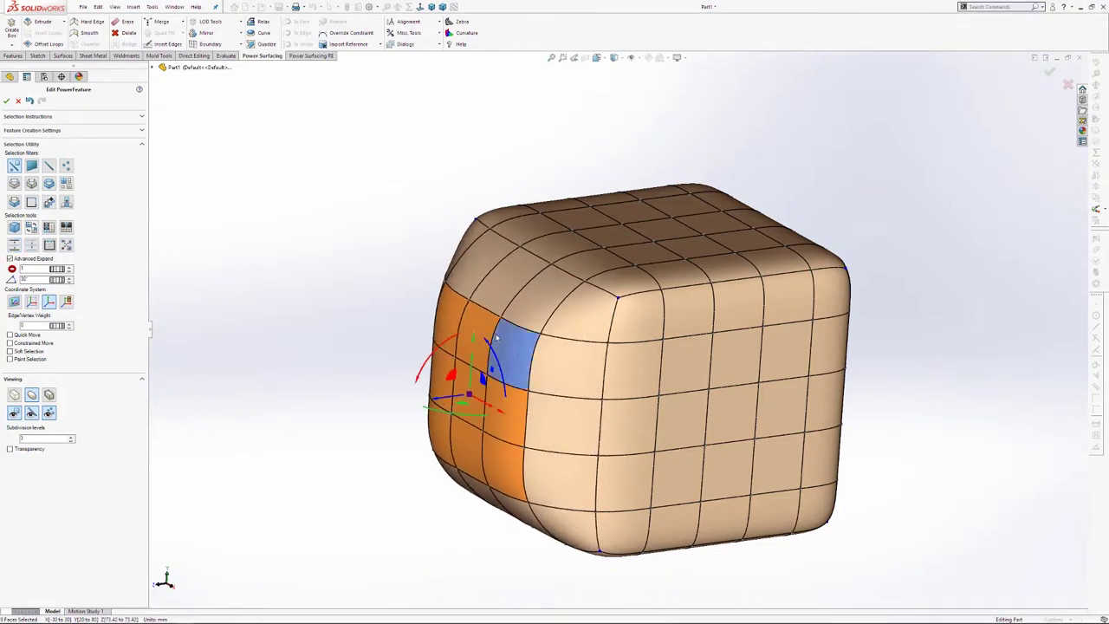
click(577, 408)
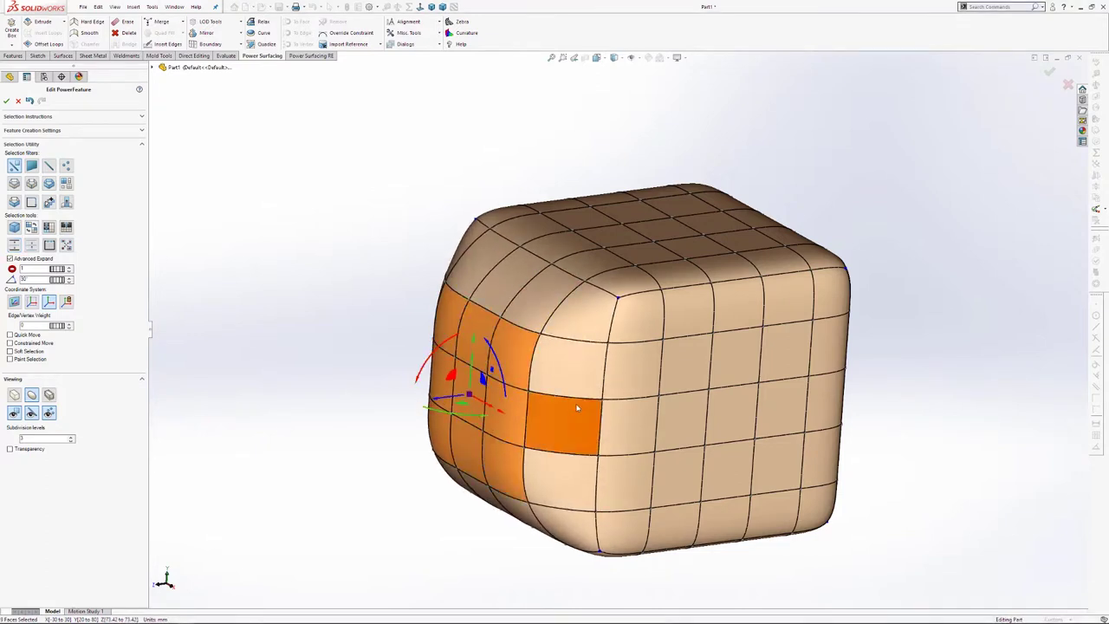
Step: Reselect only the bulge's centre face, examine the bulge's profile from the side, and undo the selection
middle_drag(577, 406, 567, 395)
click(418, 432)
click(469, 406)
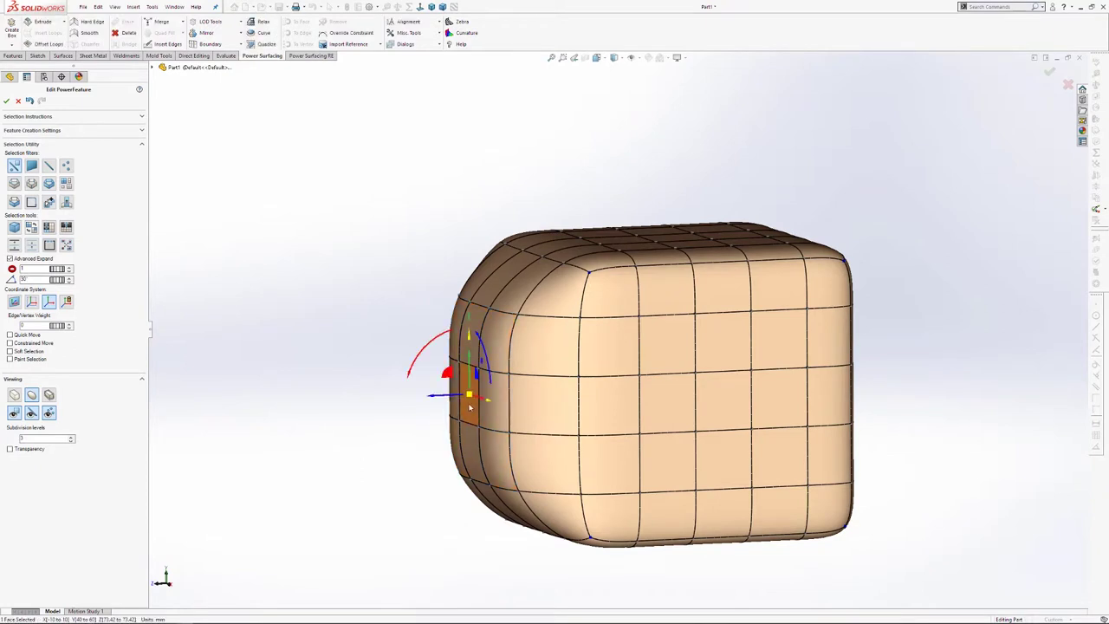
middle_drag(542, 391, 557, 352)
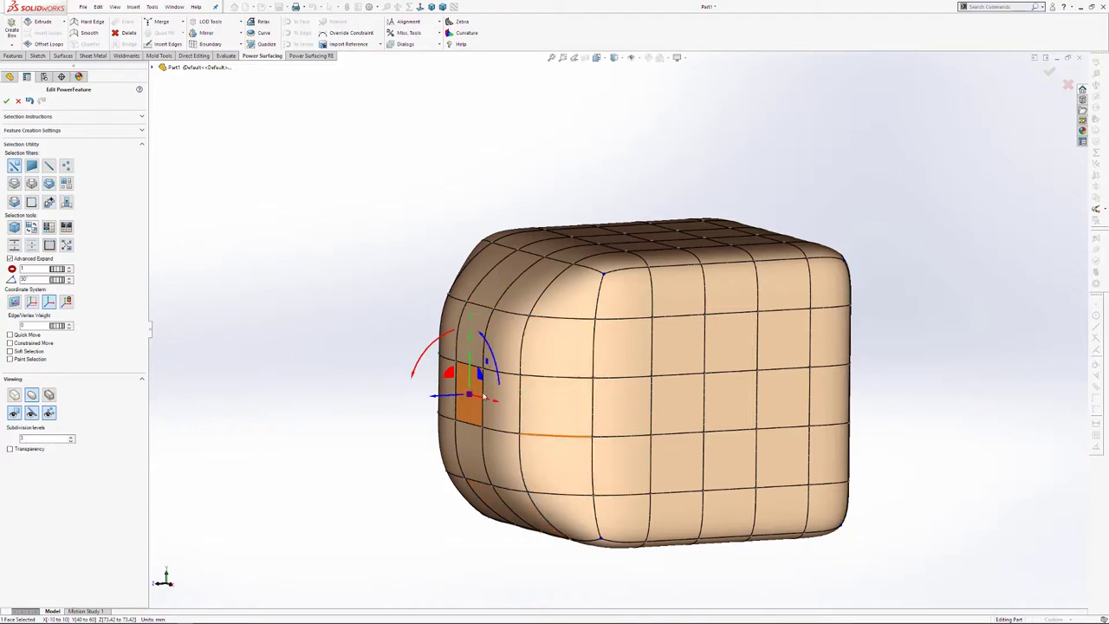
middle_drag(609, 383, 597, 379)
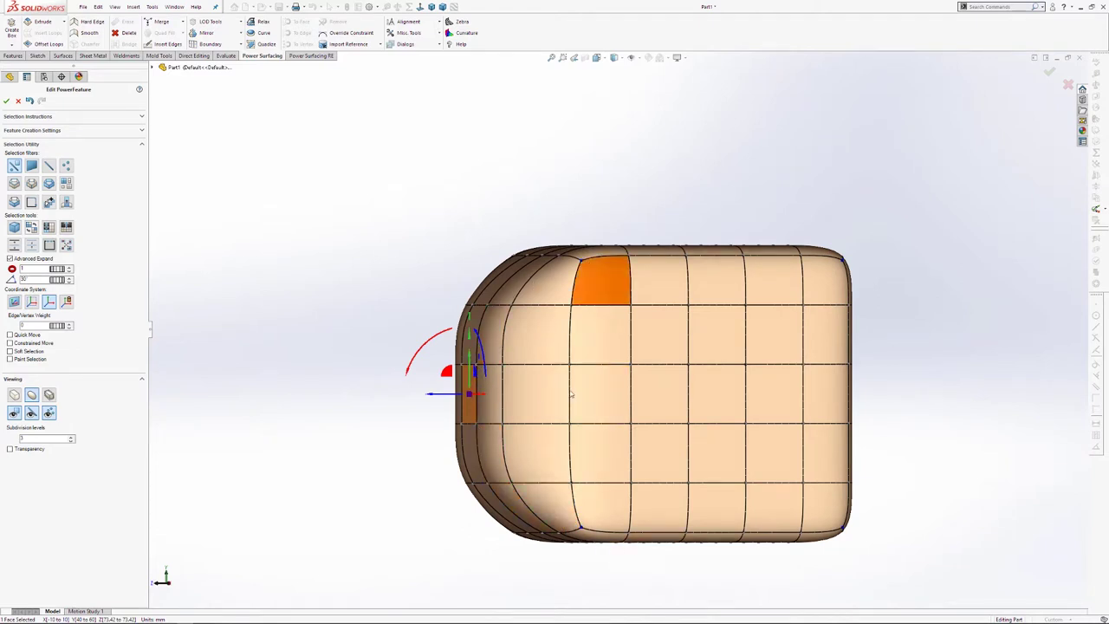
middle_drag(603, 399, 617, 444)
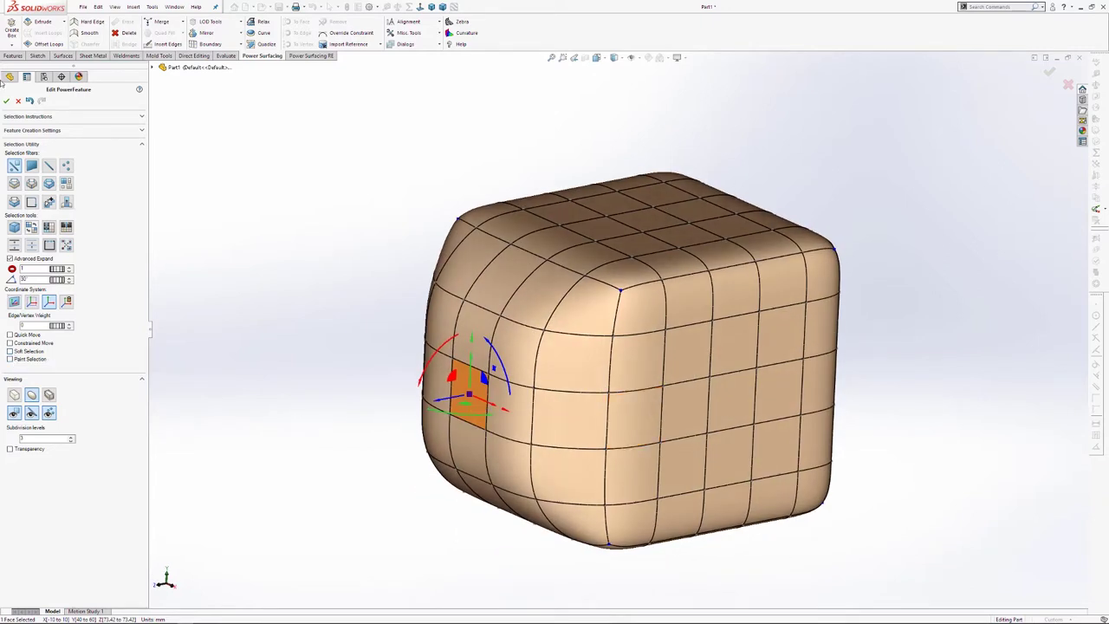
click(30, 101)
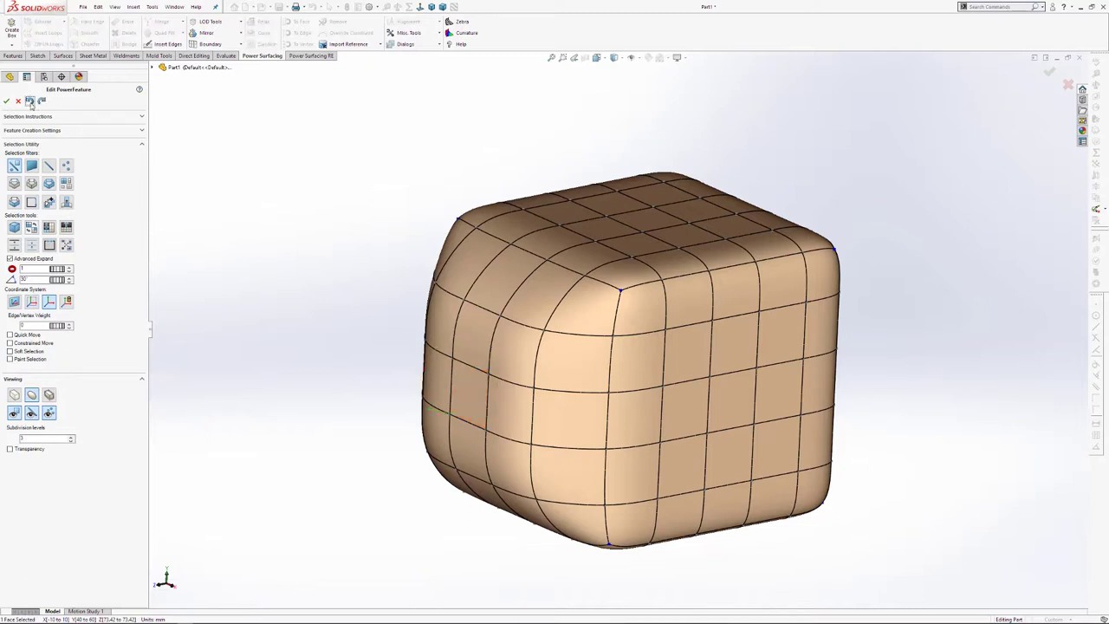
Step: Undo the outward pull of the front's three-by-three face block and clear the face selection
click(30, 101)
click(29, 102)
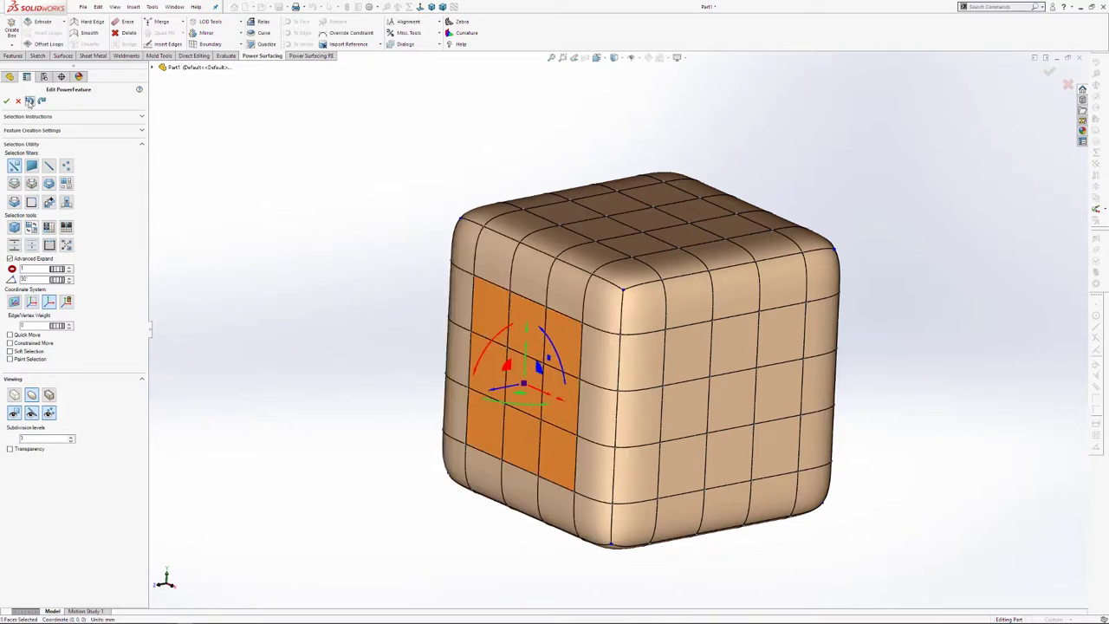
click(300, 285)
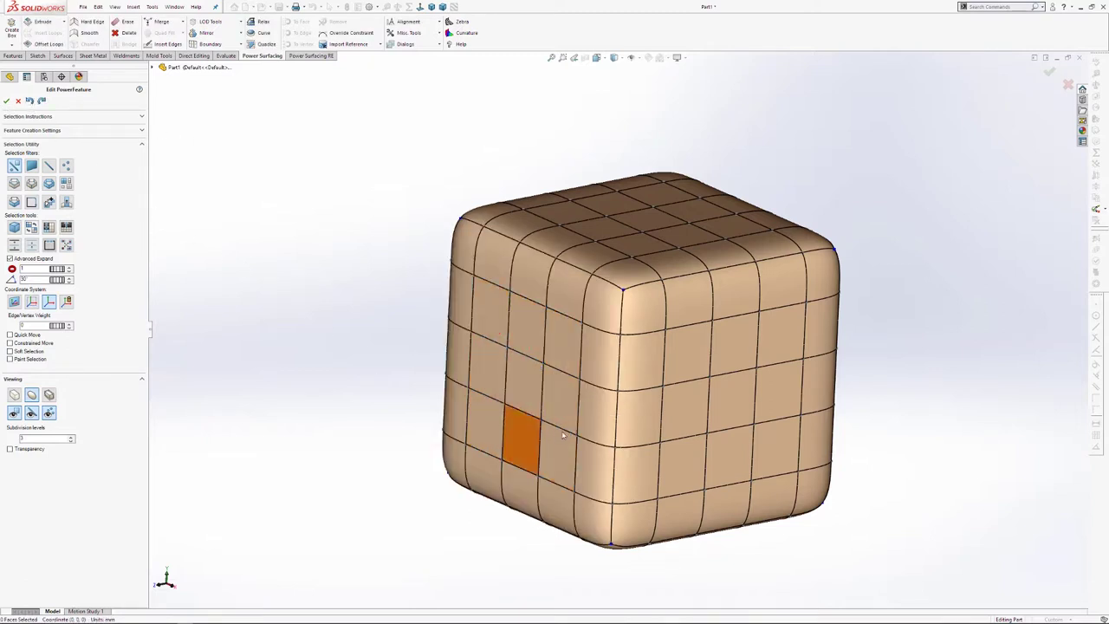
Step: Try pulling only the front's centre face outward about 79 mm and partly pushing it back, and undo both moves
click(522, 385)
middle_drag(634, 430, 604, 426)
scroll(489, 407, down, 2)
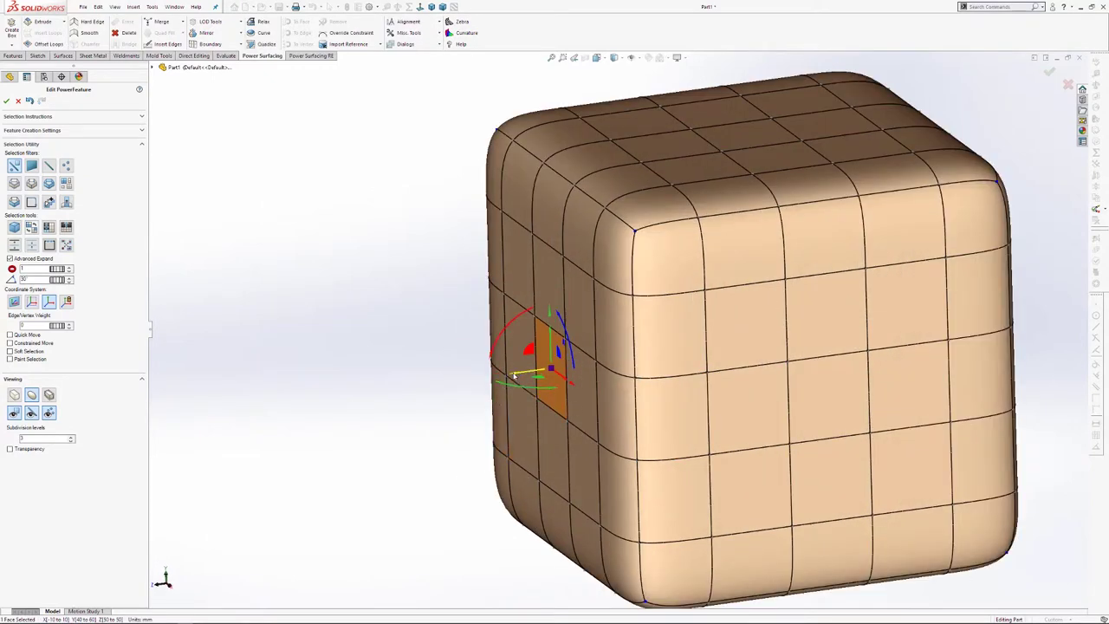
drag(516, 378, 234, 421)
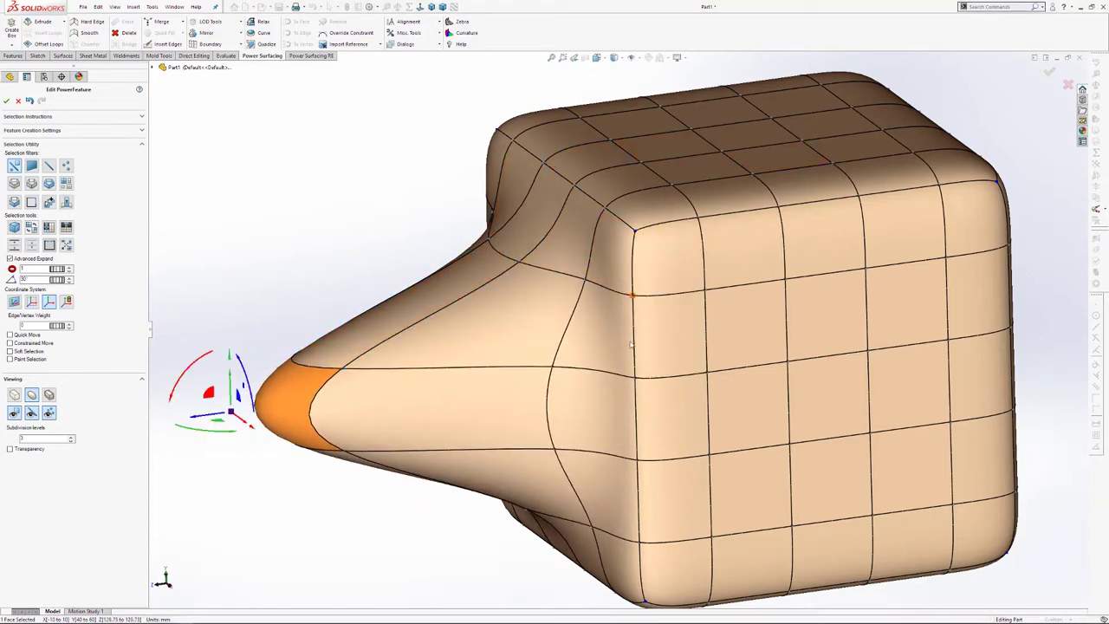
drag(195, 419, 273, 411)
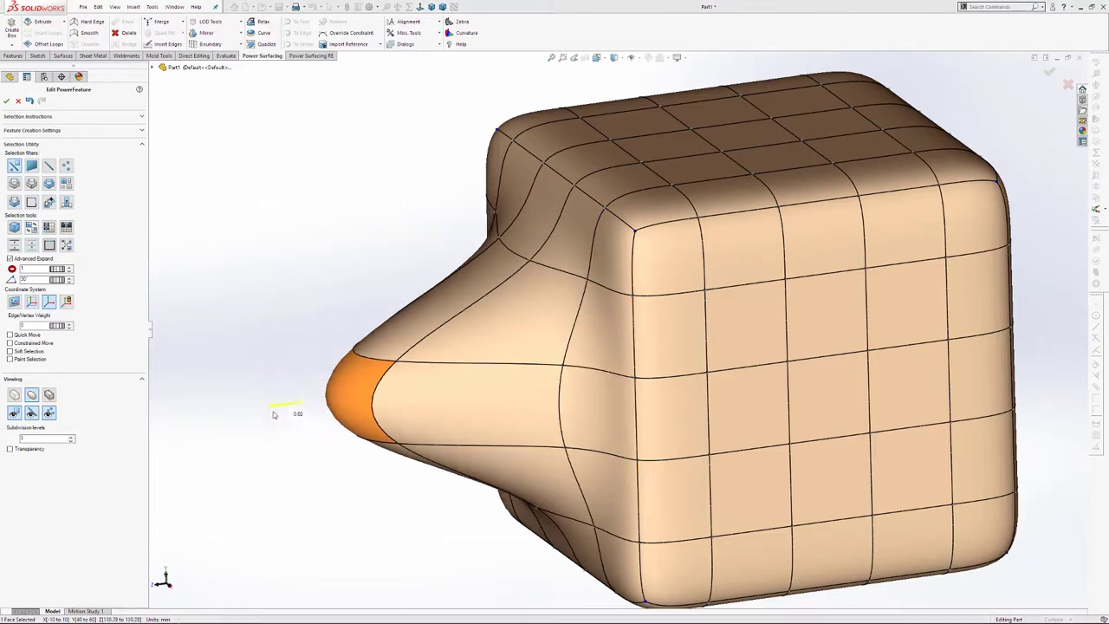
click(29, 100)
click(30, 101)
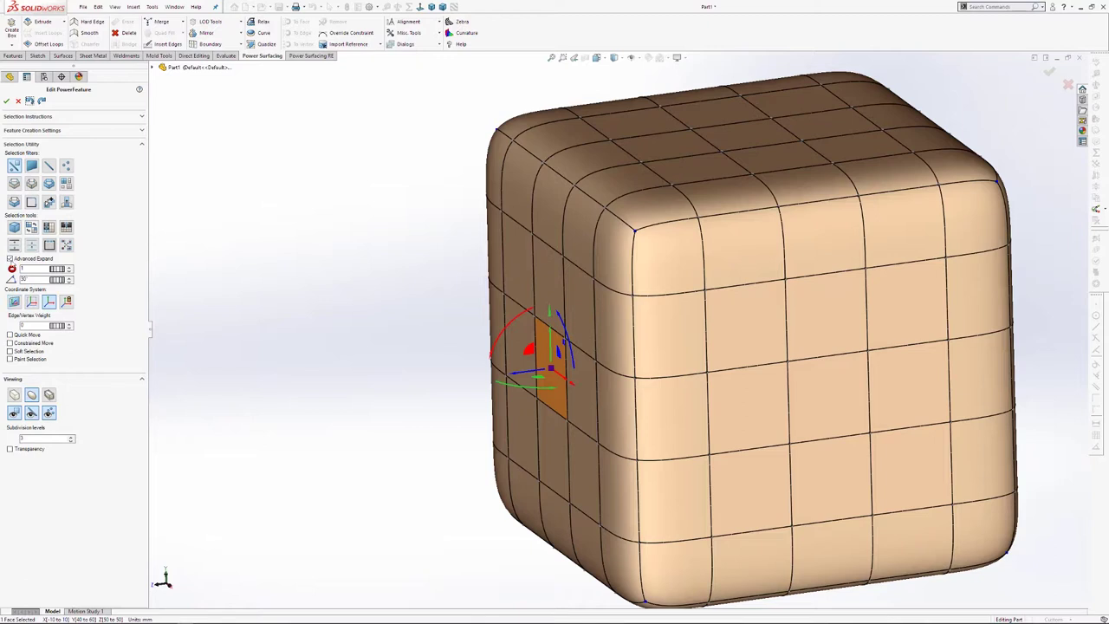
Step: Turn off Advanced Expand, enable Soft Selection at distance 0, and try pulling the centre face outward about 46 mm, undoing the pull
click(9, 259)
click(9, 330)
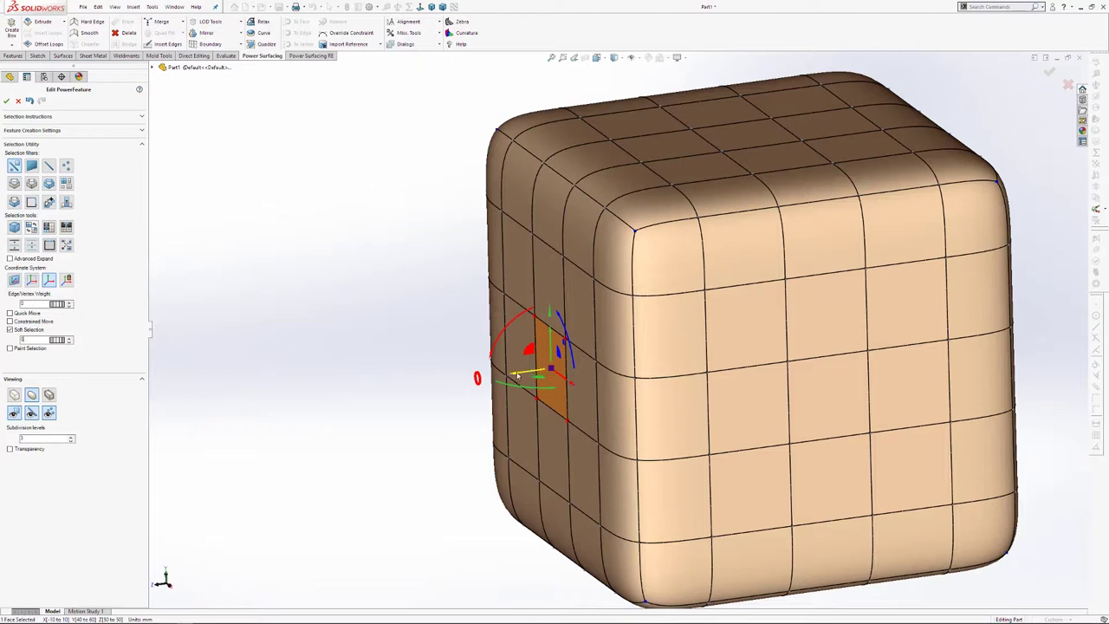
drag(516, 374, 373, 395)
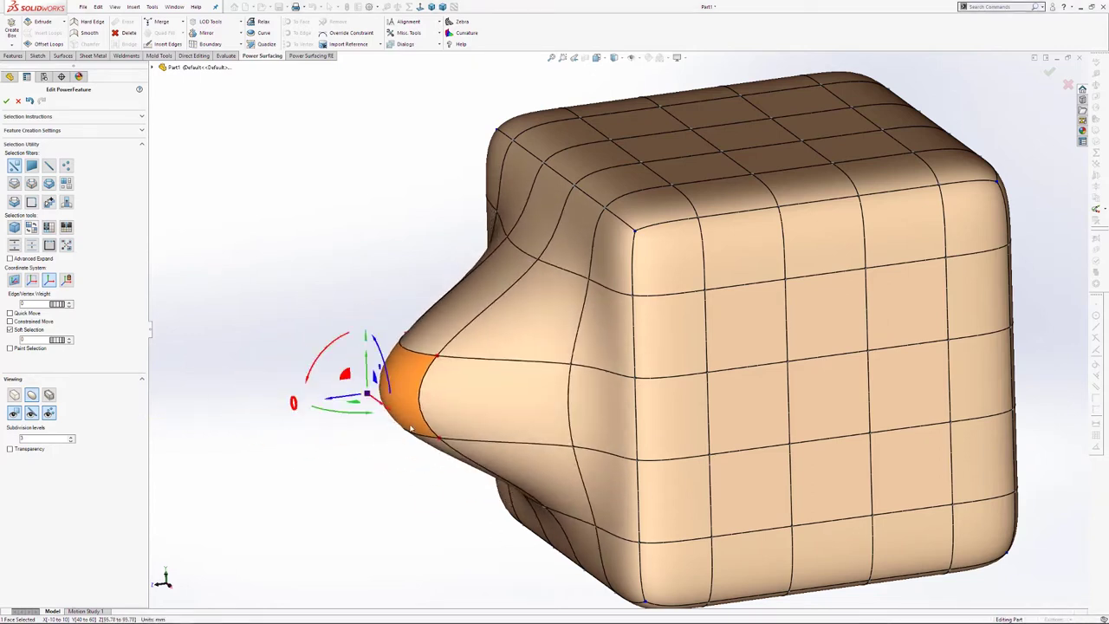
click(470, 378)
click(30, 102)
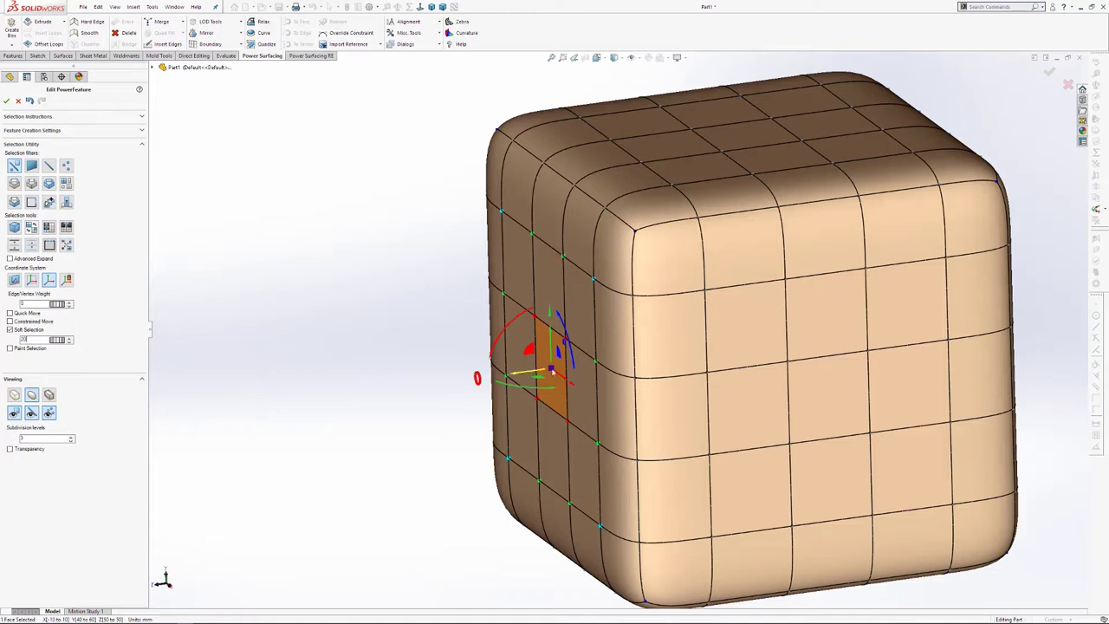
Step: Set the Soft Selection distance to 20, pull the centre face outward about 81 mm, and push it back
drag(518, 375, 184, 413)
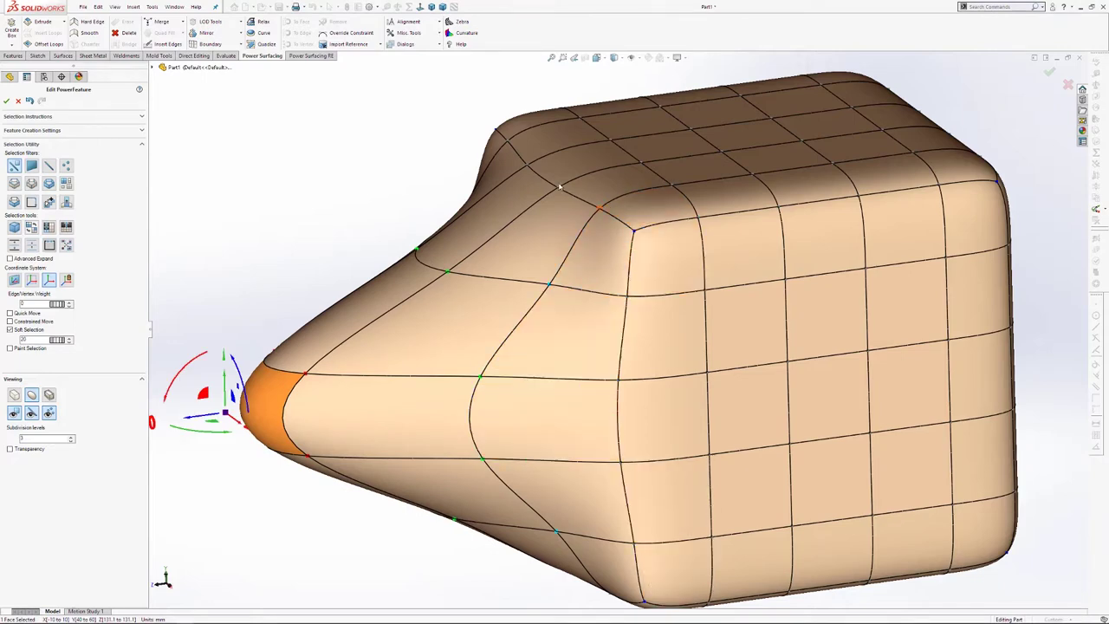
drag(191, 421, 499, 399)
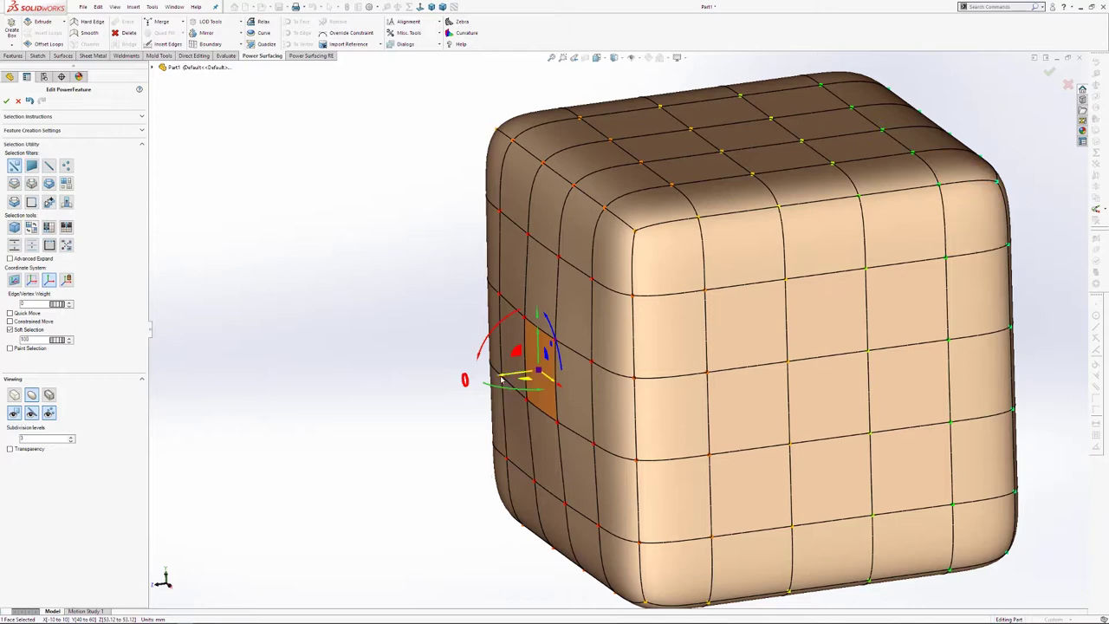
Step: With a Soft Selection distance of 100, pull the centre face outward about 27 mm, reselect the face, and push it back in
drag(457, 385, 445, 357)
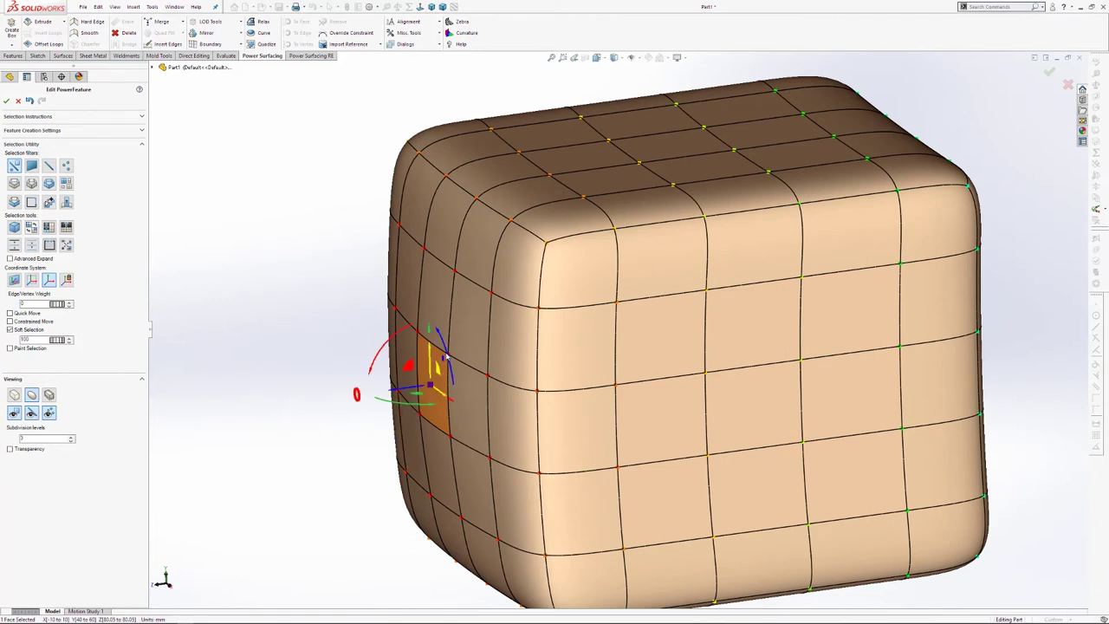
click(397, 404)
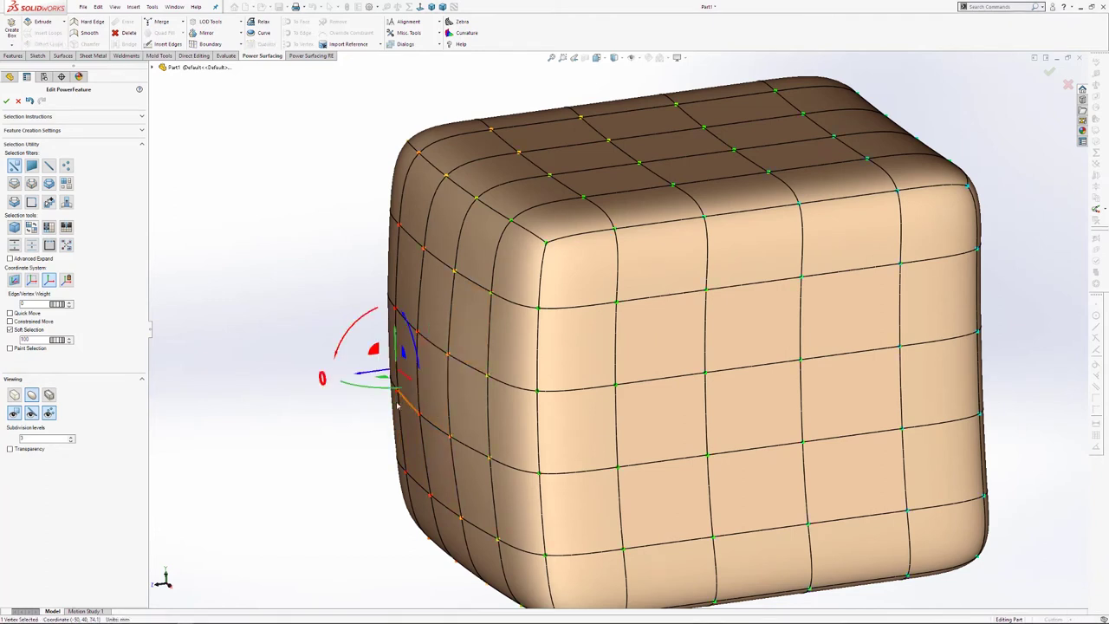
click(401, 399)
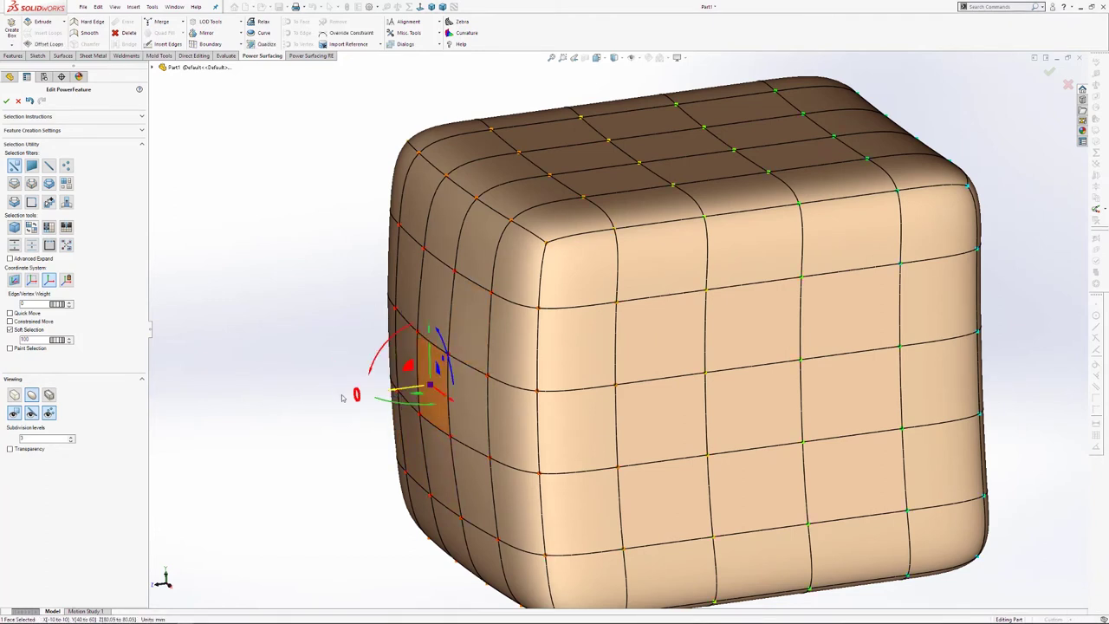
drag(341, 397, 554, 378)
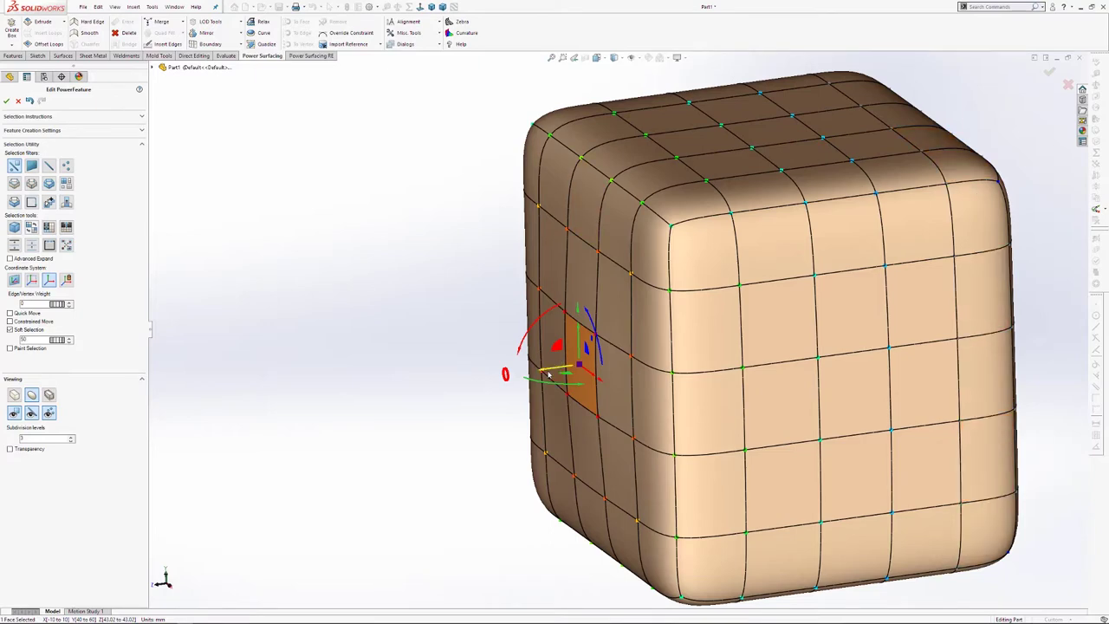
Step: With a Soft Selection distance of 50, pull the centre face outward about 60 mm, examine the dome from the side, and push it back
drag(483, 379, 314, 390)
middle_drag(537, 367, 543, 376)
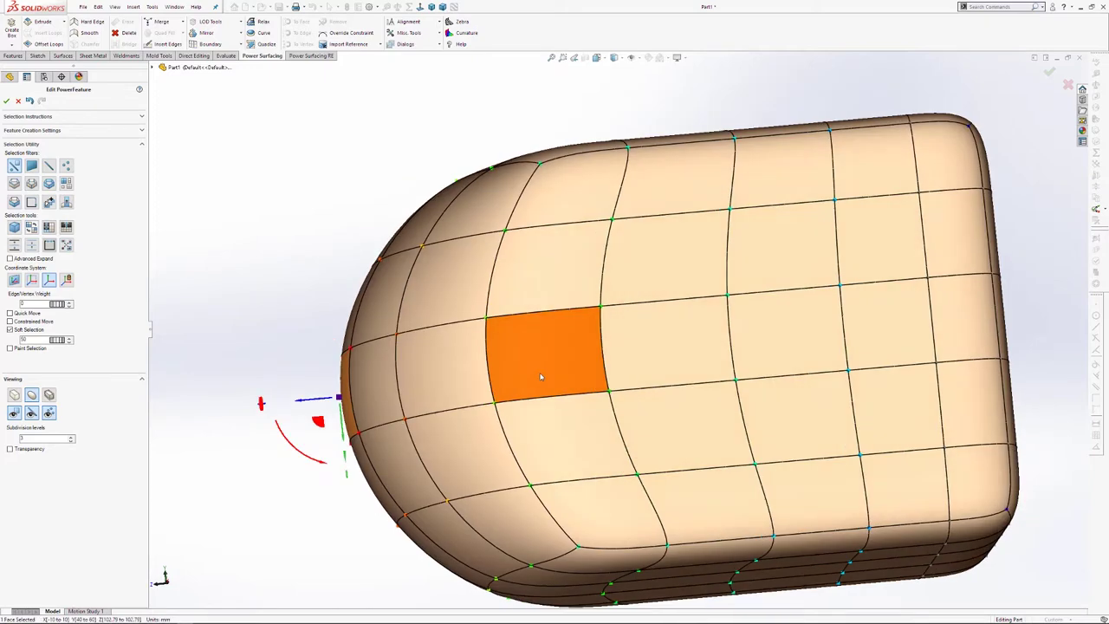
right_drag(543, 376, 641, 335)
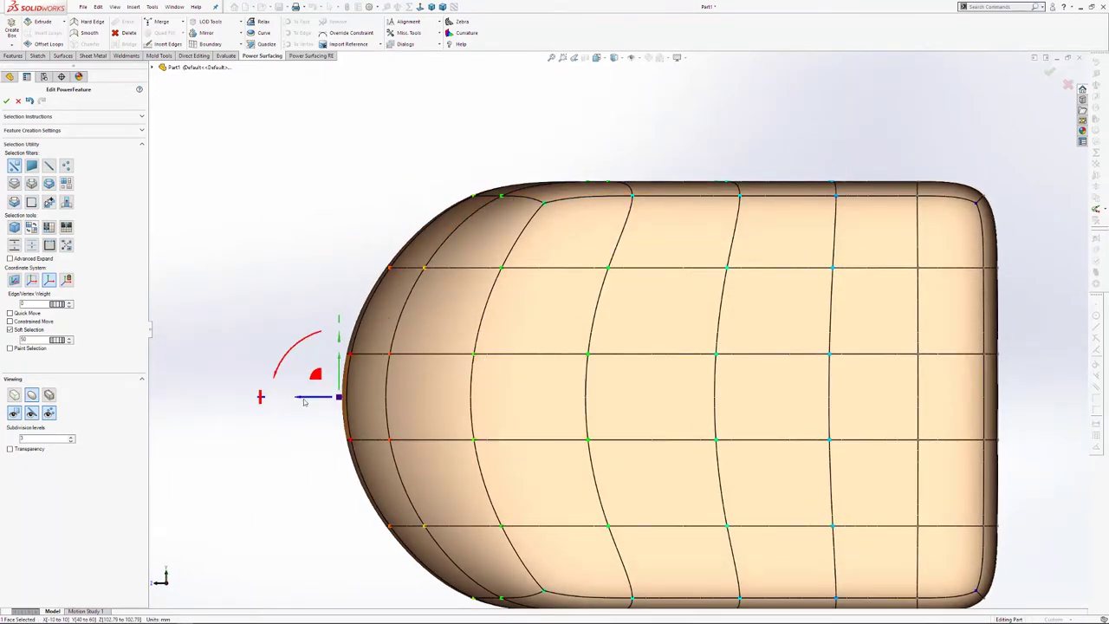
drag(315, 398, 579, 409)
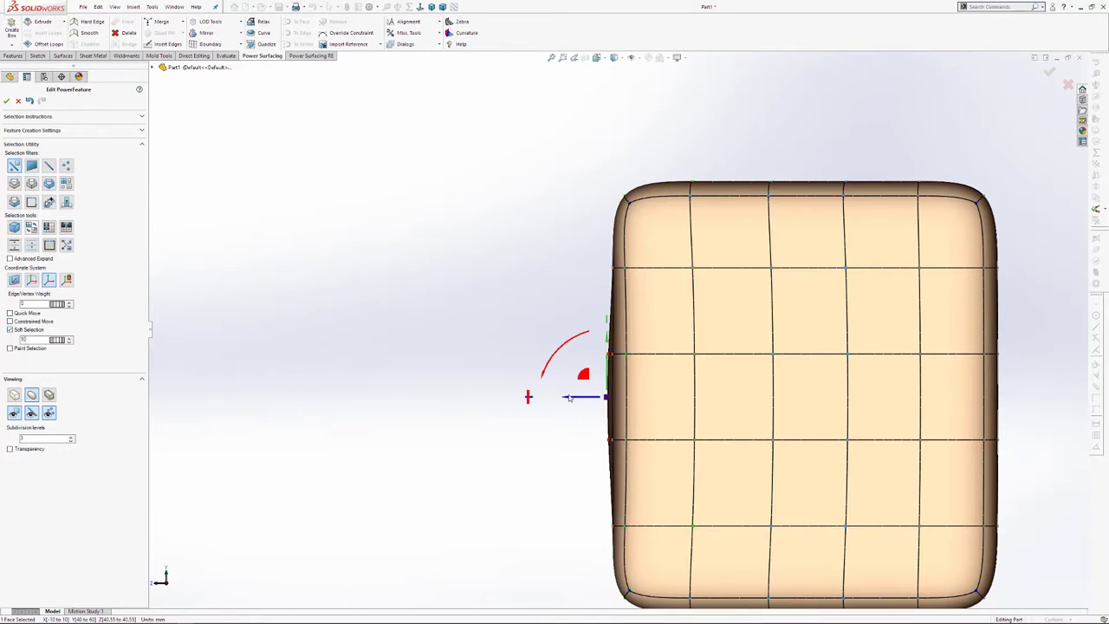
Step: Pull the centre face outward about 12 mm with Soft Selection distance 10, and nudge it slightly back at distance 50
mouse_move(511, 399)
mouse_down()
mouse_move(342, 400)
mouse_move(525, 404)
mouse_up()
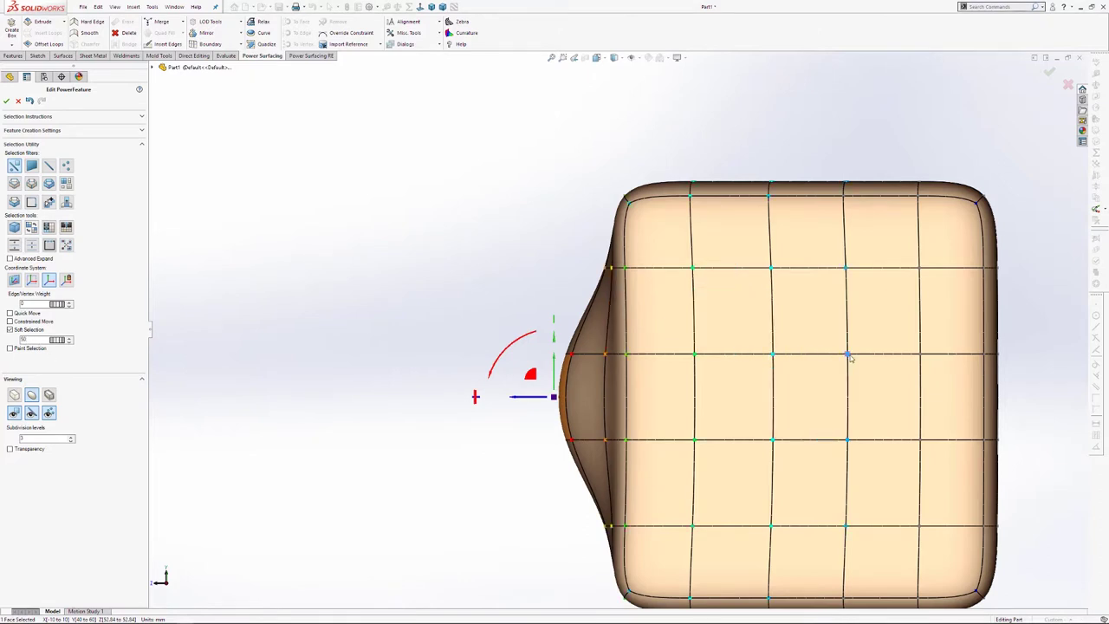
drag(513, 400, 555, 396)
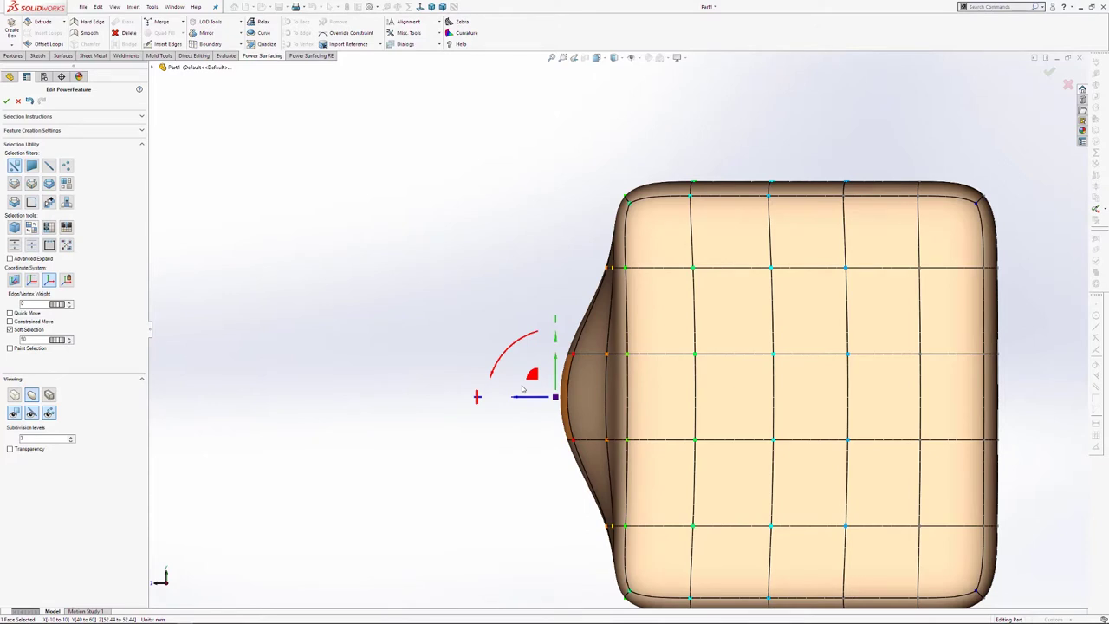
middle_drag(735, 401, 797, 441)
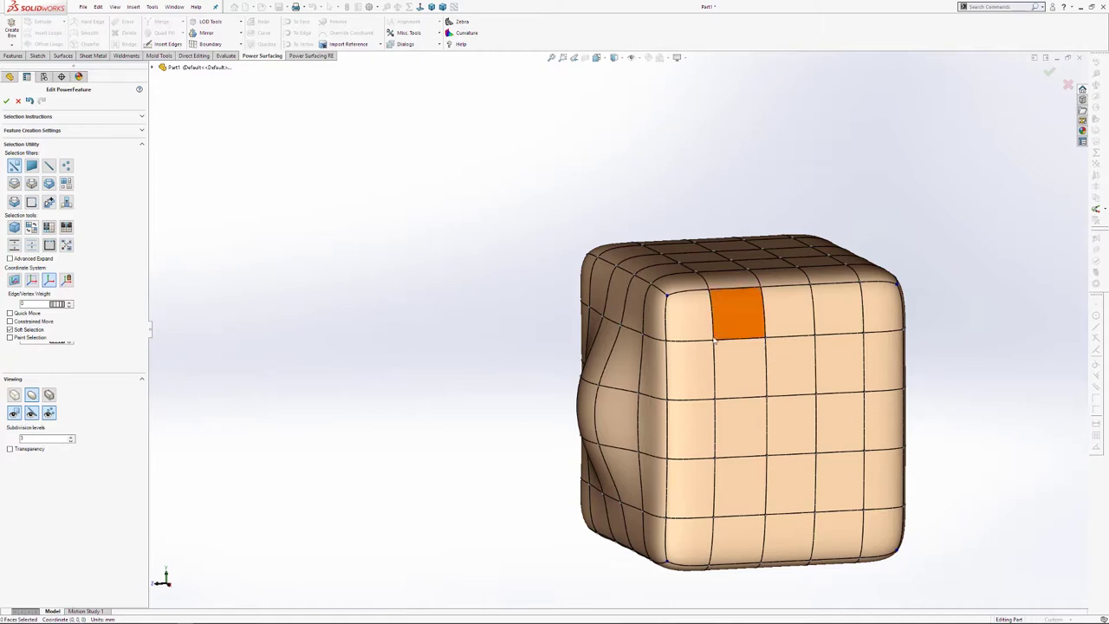
Step: Select the three faces around the cube's upper front corner and turn off Soft Selection
middle_drag(752, 373, 738, 356)
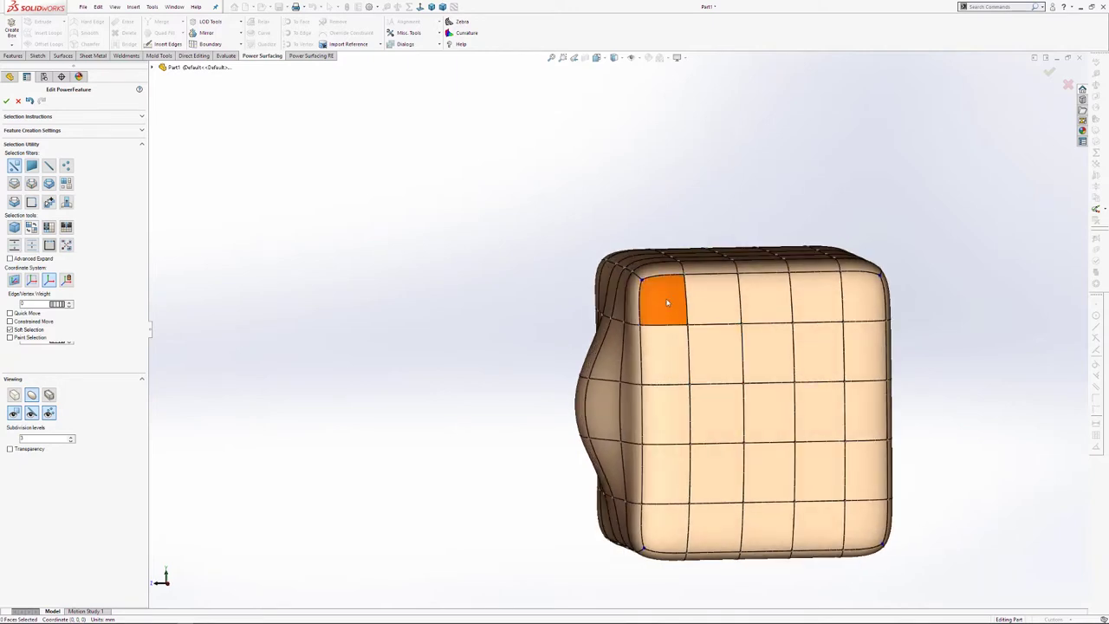
key(ctrl+7)
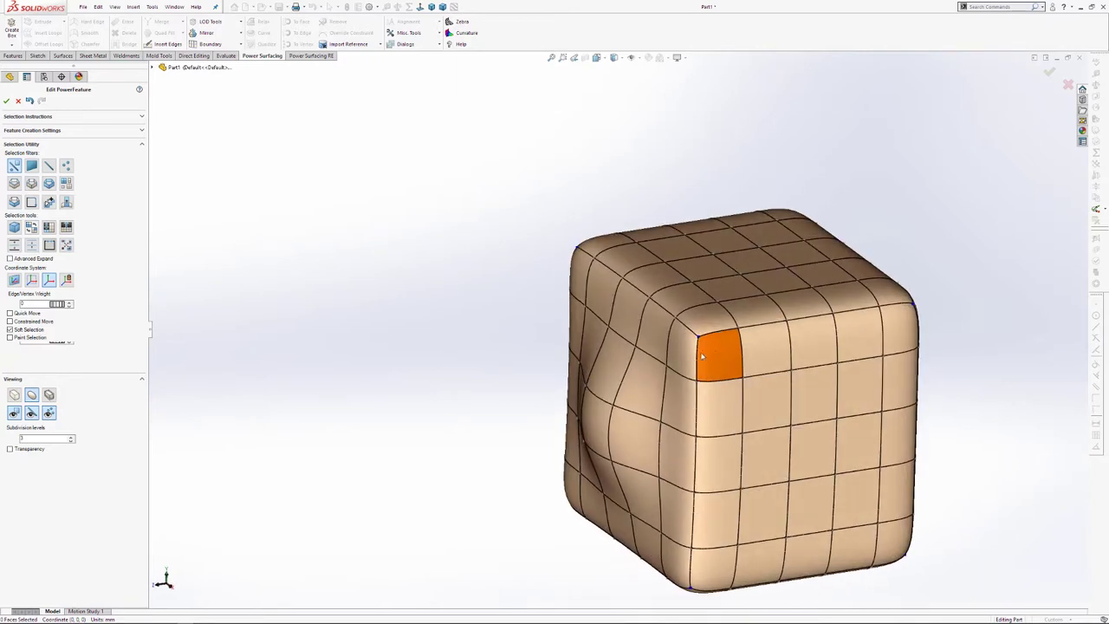
click(702, 356)
ctrl+click(706, 322)
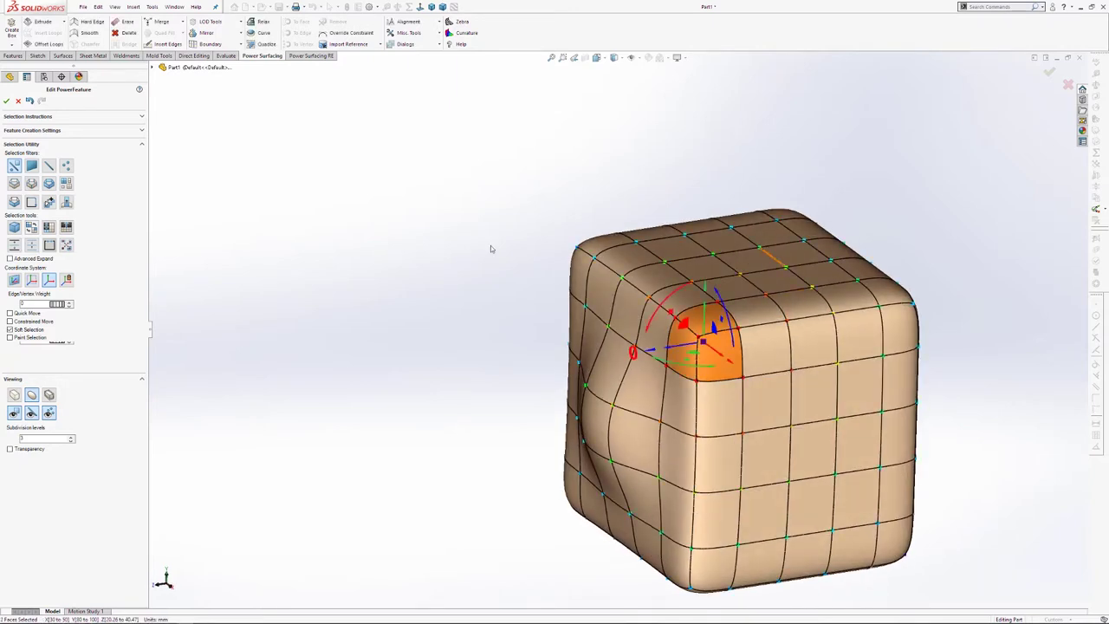
click(10, 330)
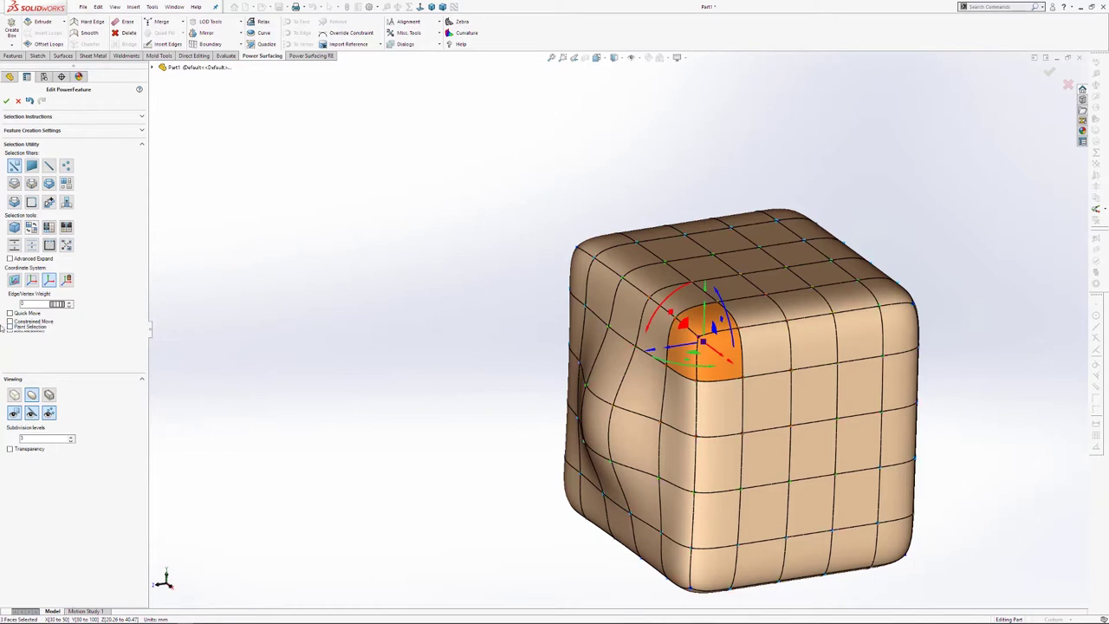
Step: Rotate the three corner faces slightly about the X axis in a side view and nudge them along the Z axis
middle_drag(778, 385, 755, 286)
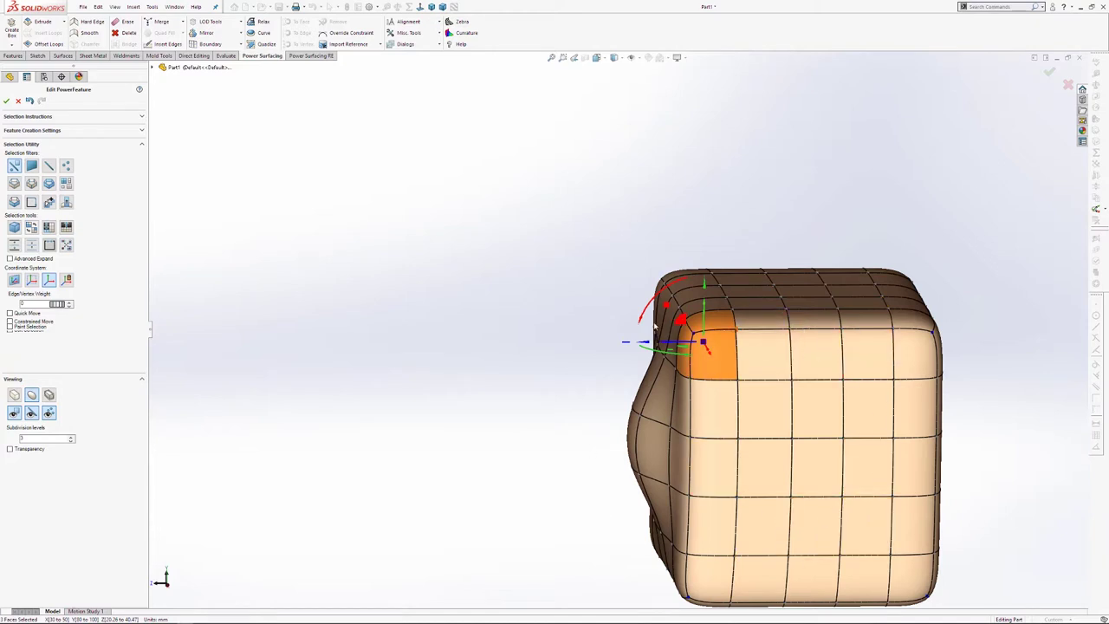
middle_drag(770, 370, 781, 390)
scroll(712, 331, down, 5)
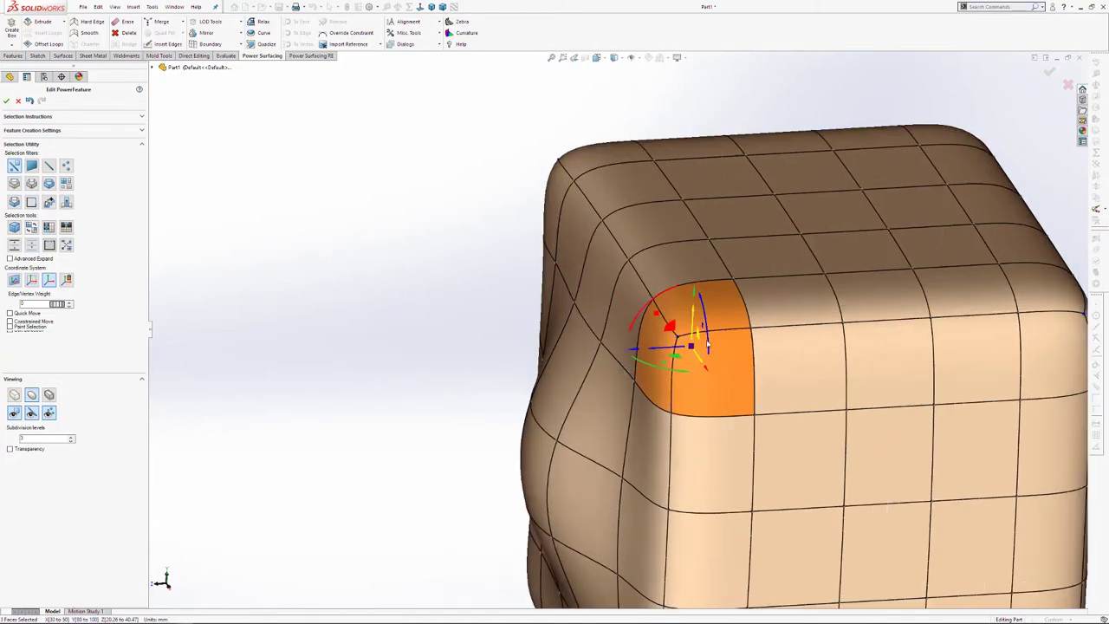
key(ctrl+4)
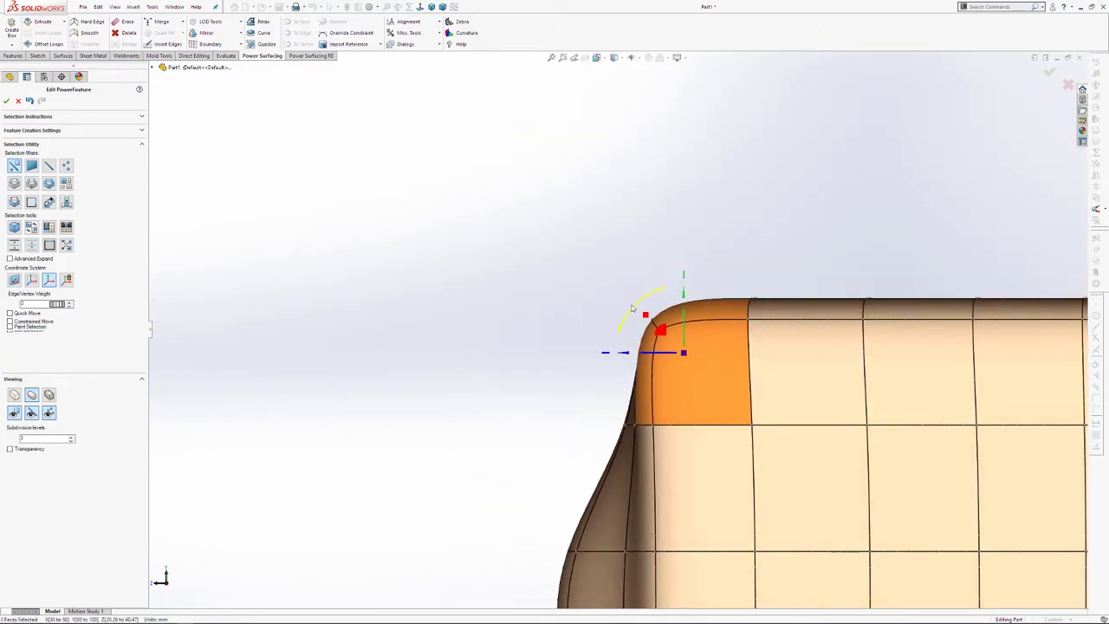
drag(646, 305, 674, 314)
mouse_move(632, 348)
mouse_down()
mouse_move(576, 346)
mouse_move(680, 346)
mouse_move(631, 345)
mouse_up()
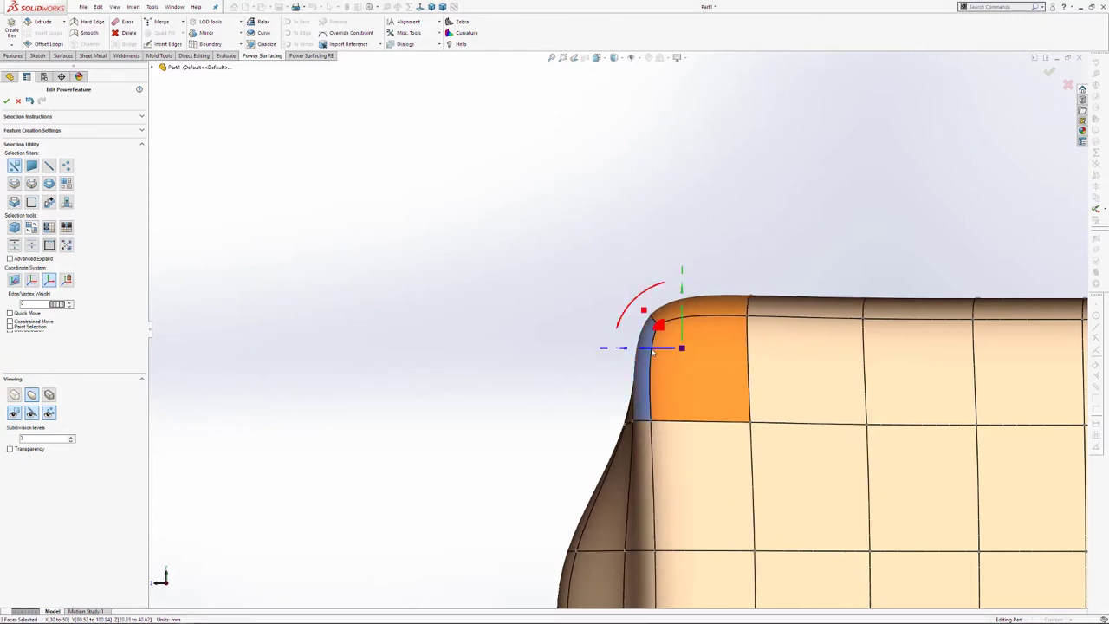
Step: Scale the corner faces along the Y and Z axes separately, and scale them along both axes together
mouse_move(682, 288)
mouse_down()
mouse_move(681, 247)
mouse_move(682, 307)
mouse_up()
drag(623, 347, 585, 284)
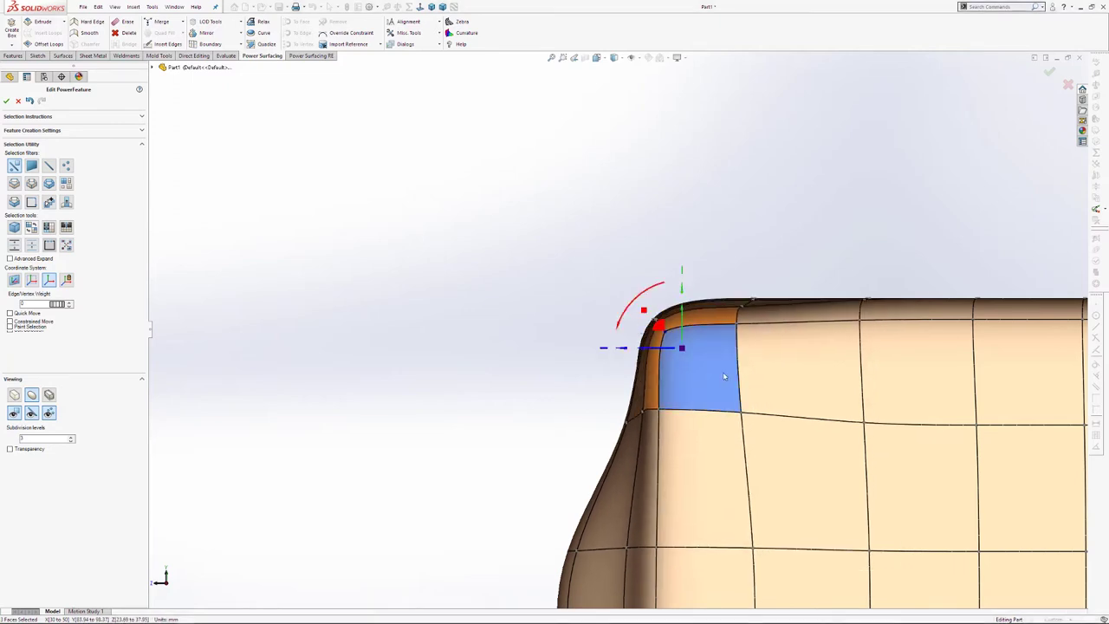
middle_drag(731, 378, 645, 313)
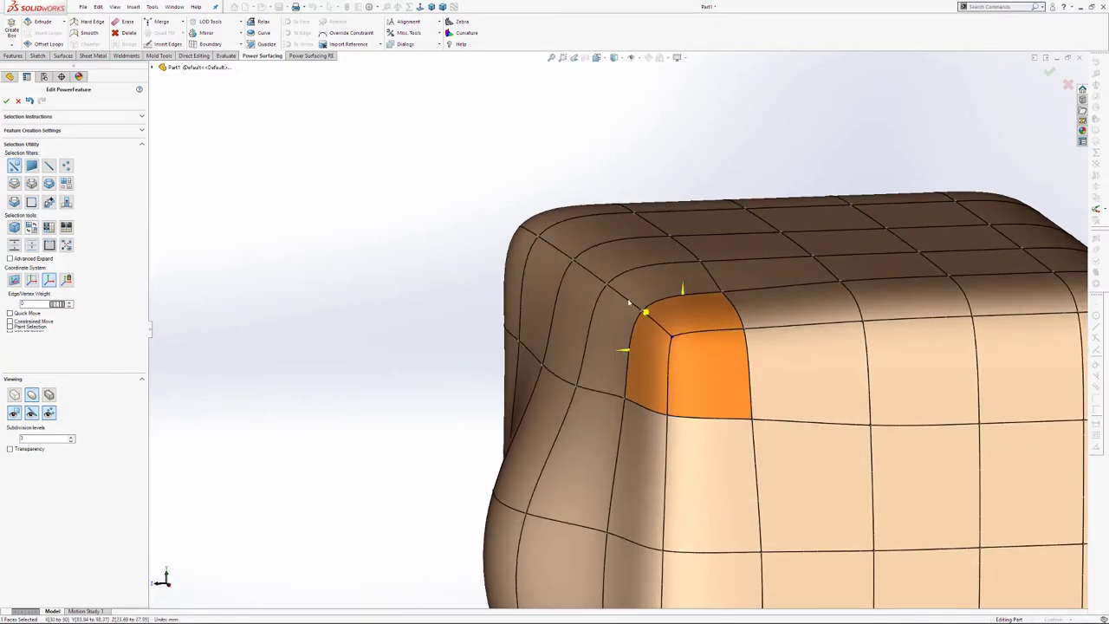
drag(628, 299, 541, 261)
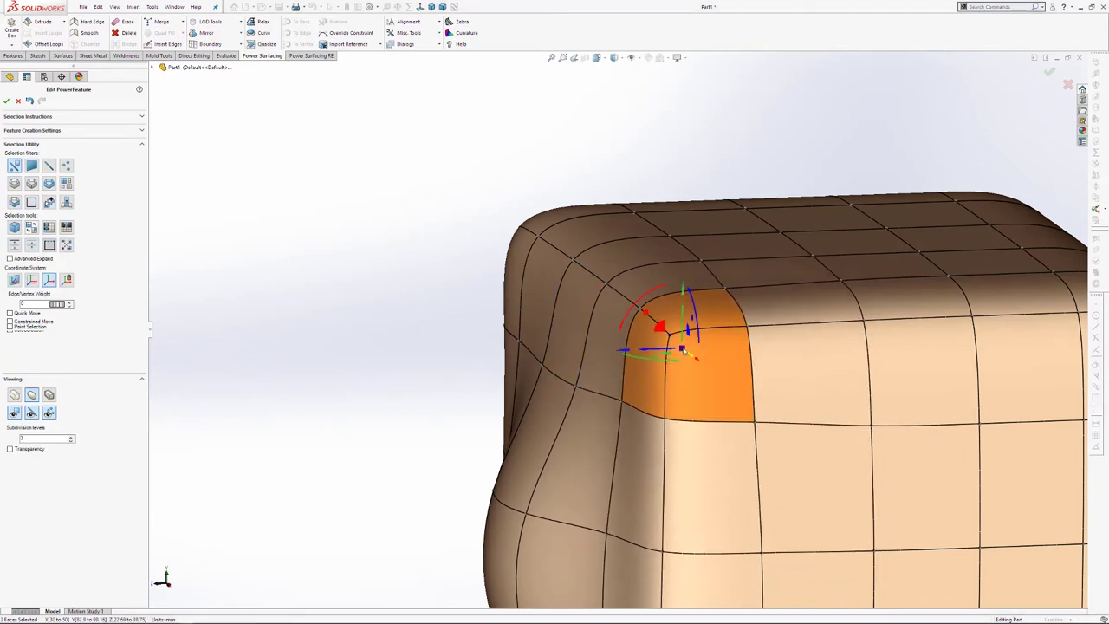
Step: Move the corner faces freely by the manipulator's centre, and move them within the YZ plane
drag(683, 349, 647, 346)
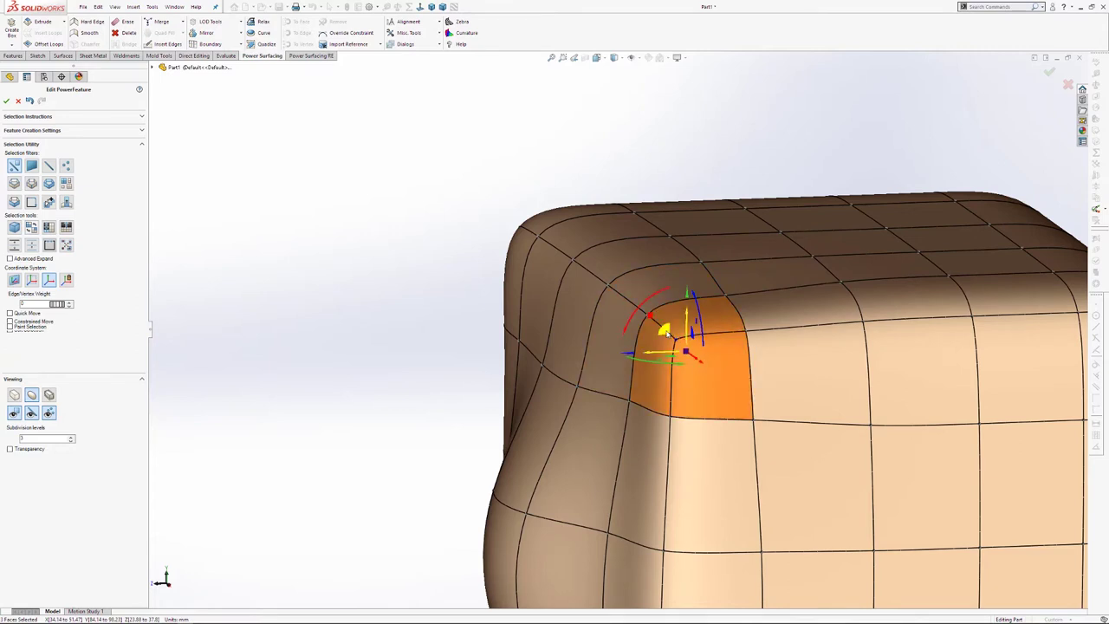
drag(668, 333, 534, 269)
middle_drag(679, 386, 840, 410)
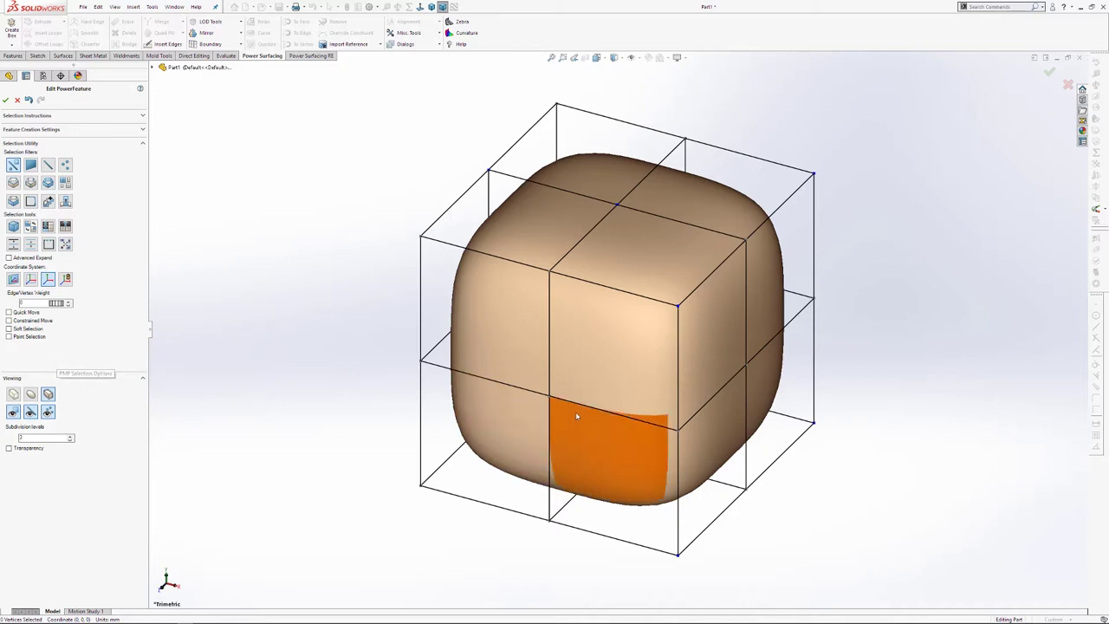
middle_drag(575, 411, 558, 379)
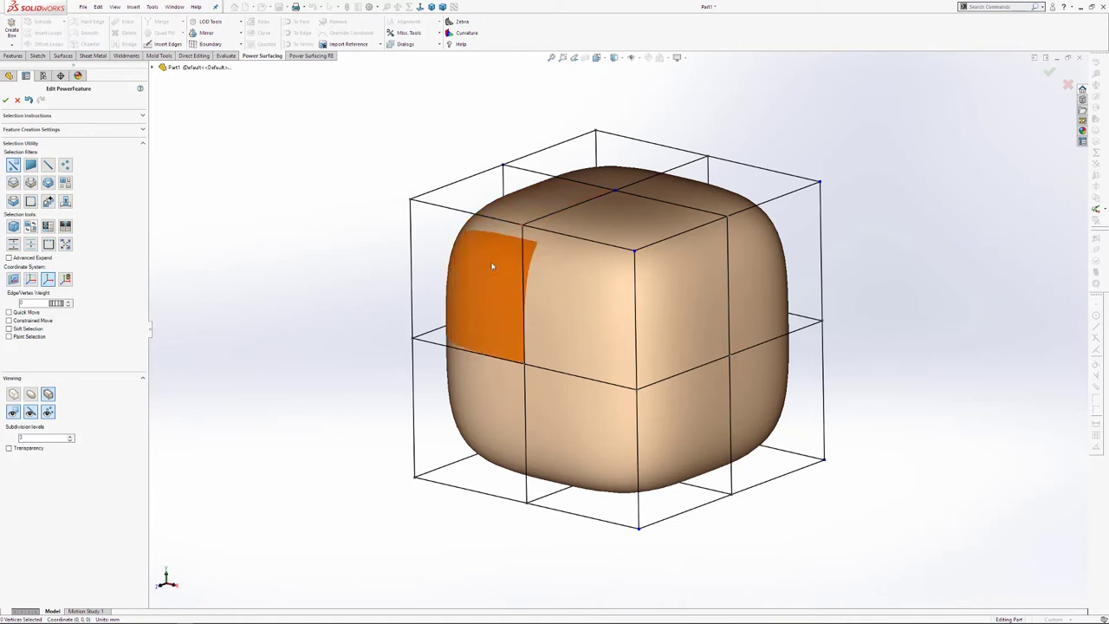
Step: Select both segments of one top edge of the cube, and compare the shape-only display with the combined shape and control mesh display
middle_drag(559, 274, 533, 224)
click(535, 219)
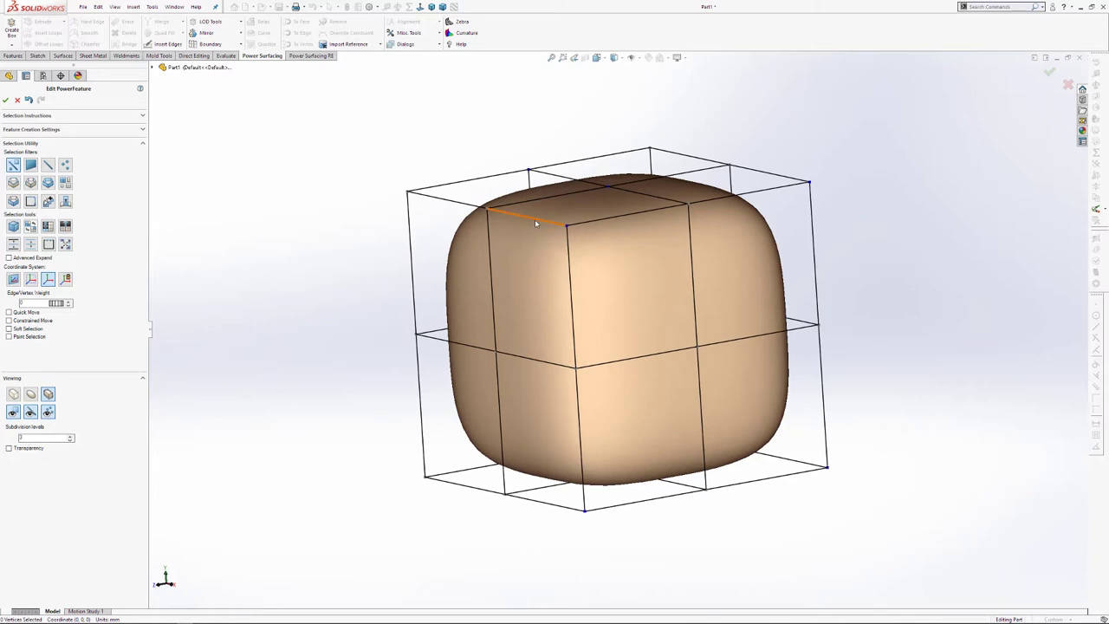
ctrl+click(437, 202)
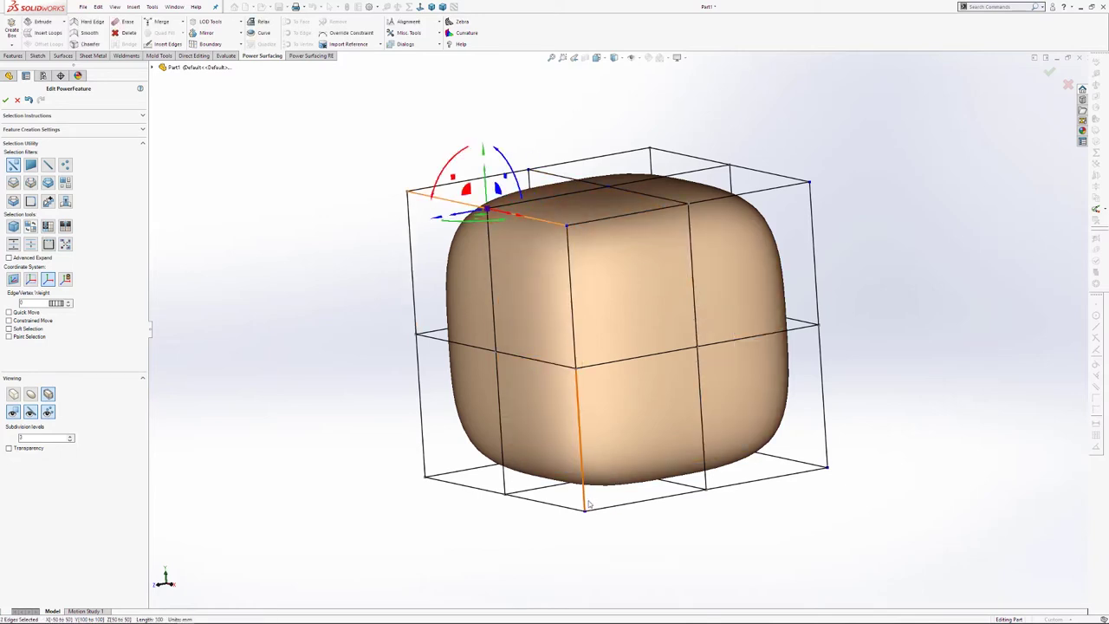
click(30, 394)
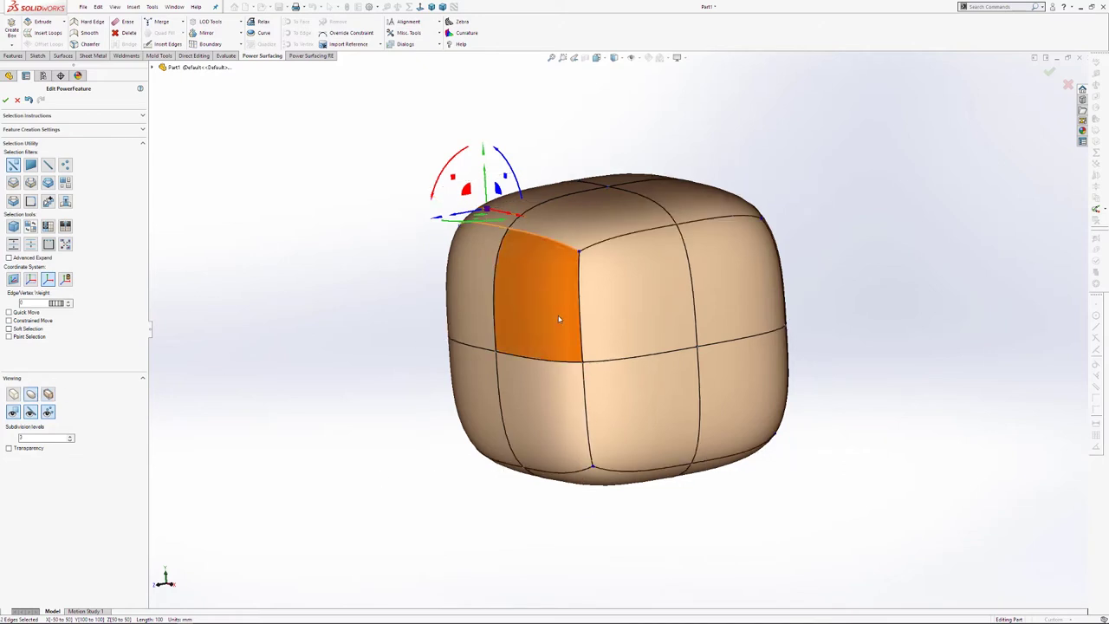
click(48, 395)
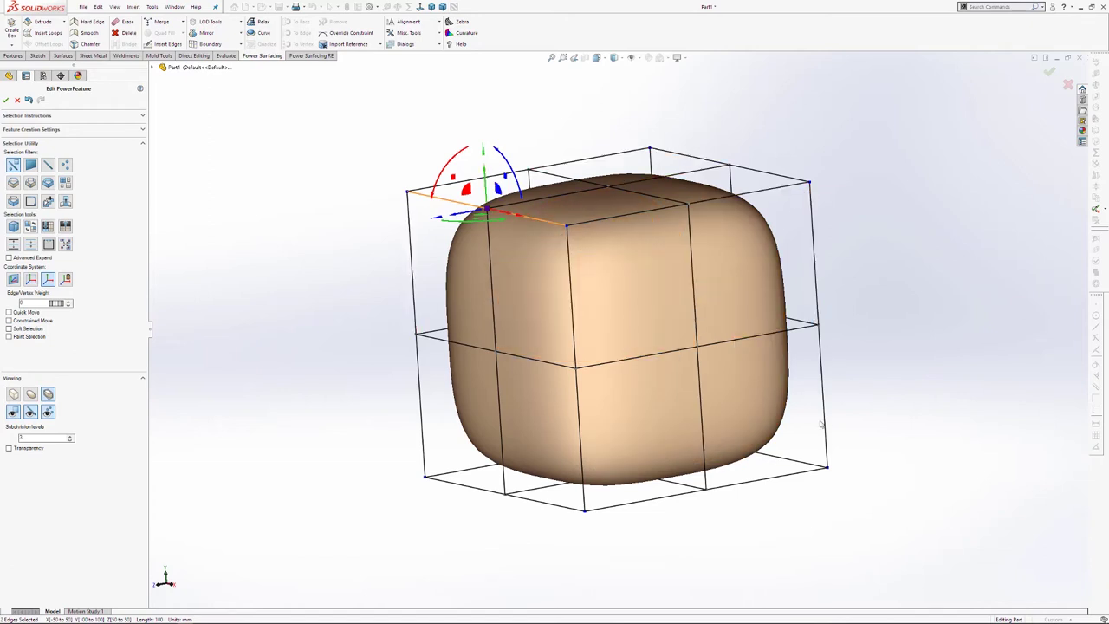
Step: Set the edge weight of the two selected top edge segments to 20 and inspect the corner profile in a side view
middle_drag(657, 303, 609, 337)
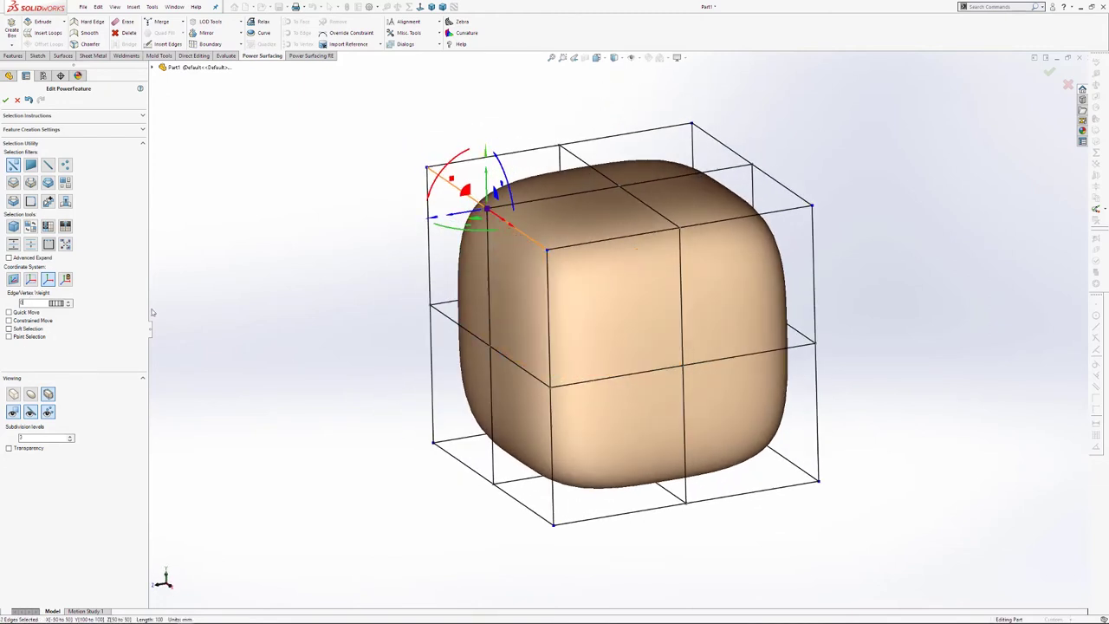
middle_drag(527, 403, 507, 304)
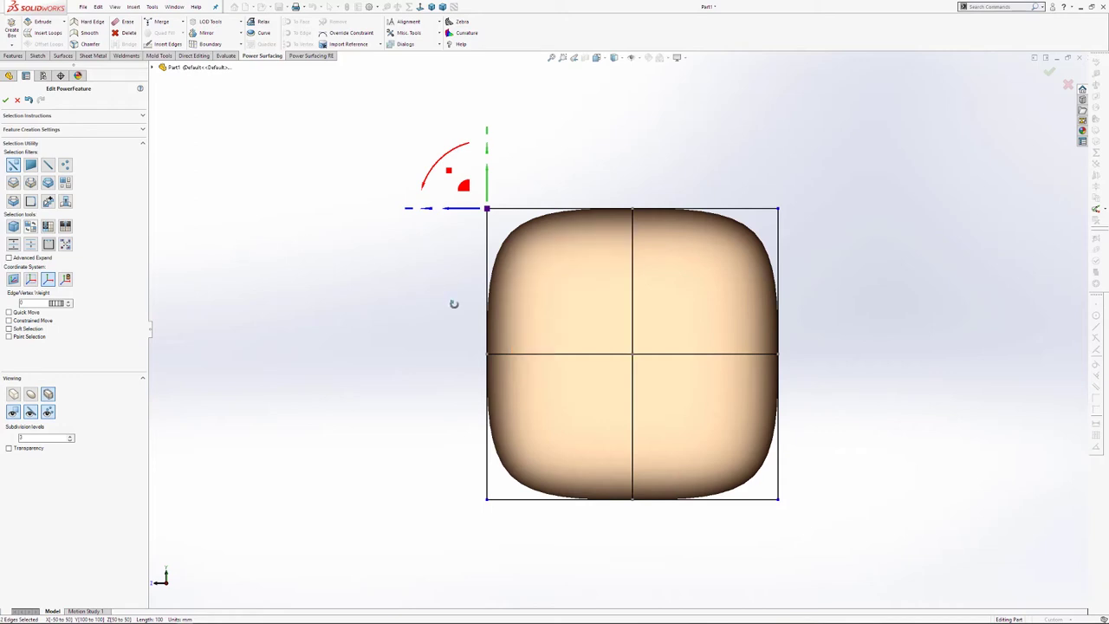
middle_drag(454, 303, 425, 290)
key(ctrl+4)
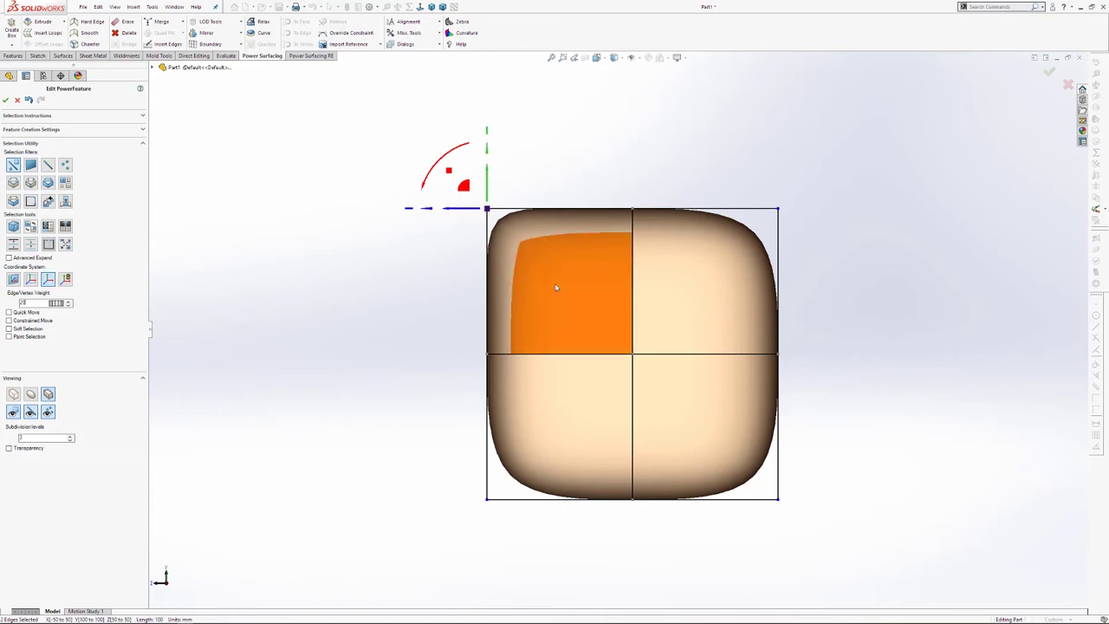
mouse_move(549, 286)
middle_down()
mouse_move(564, 367)
mouse_move(566, 288)
middle_up()
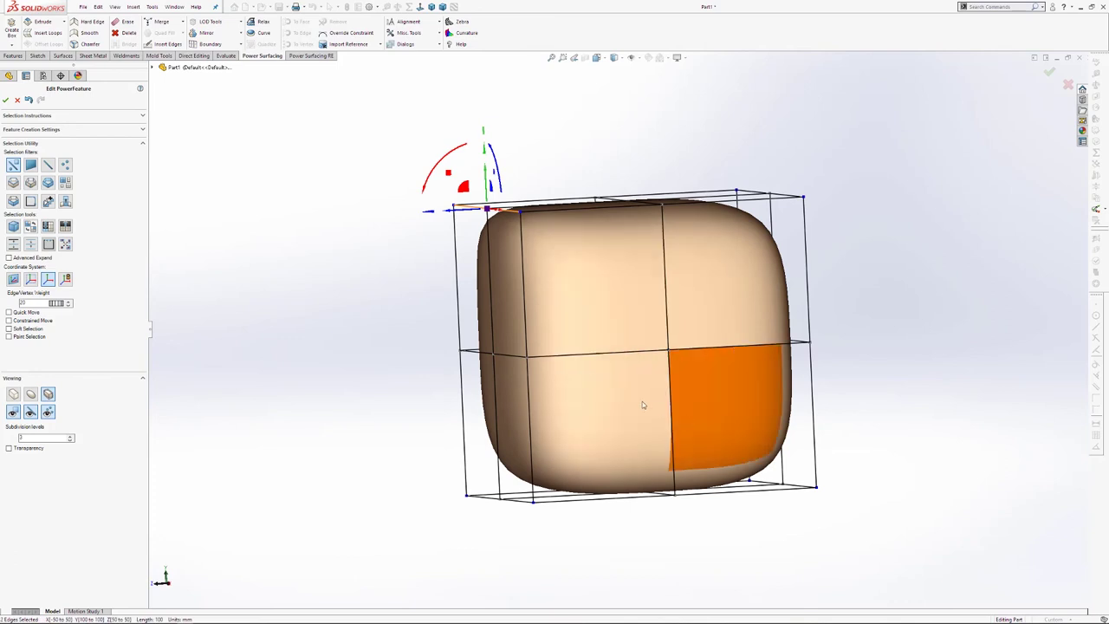
middle_drag(780, 403, 767, 386)
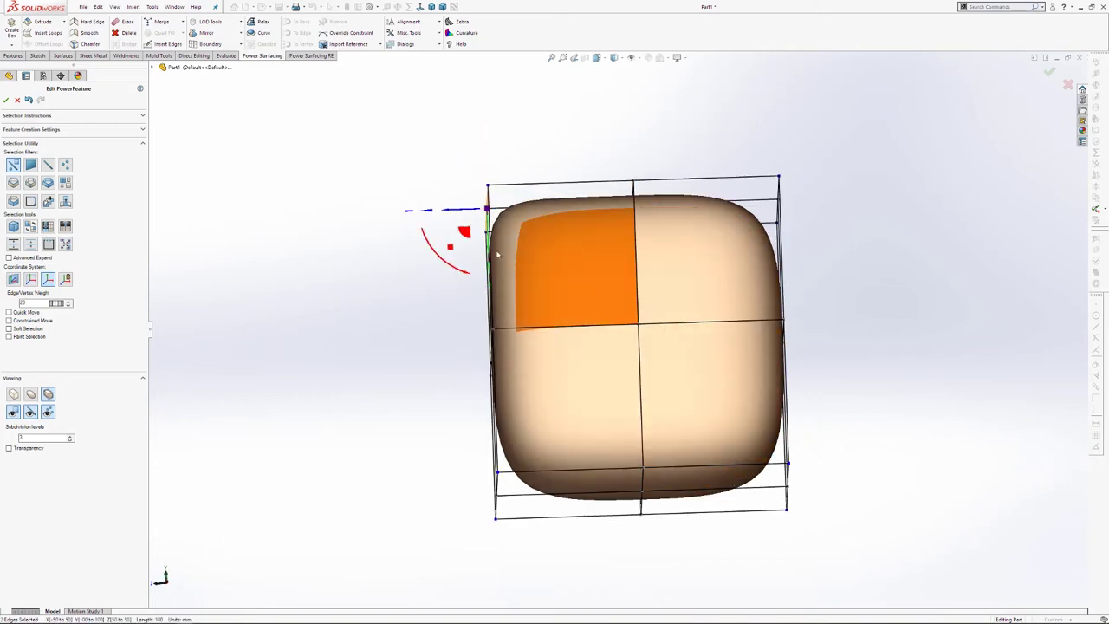
Step: Set the edge weight of the two selected top edge segments to 100 and view the creased edge from an angle
middle_drag(619, 298, 592, 265)
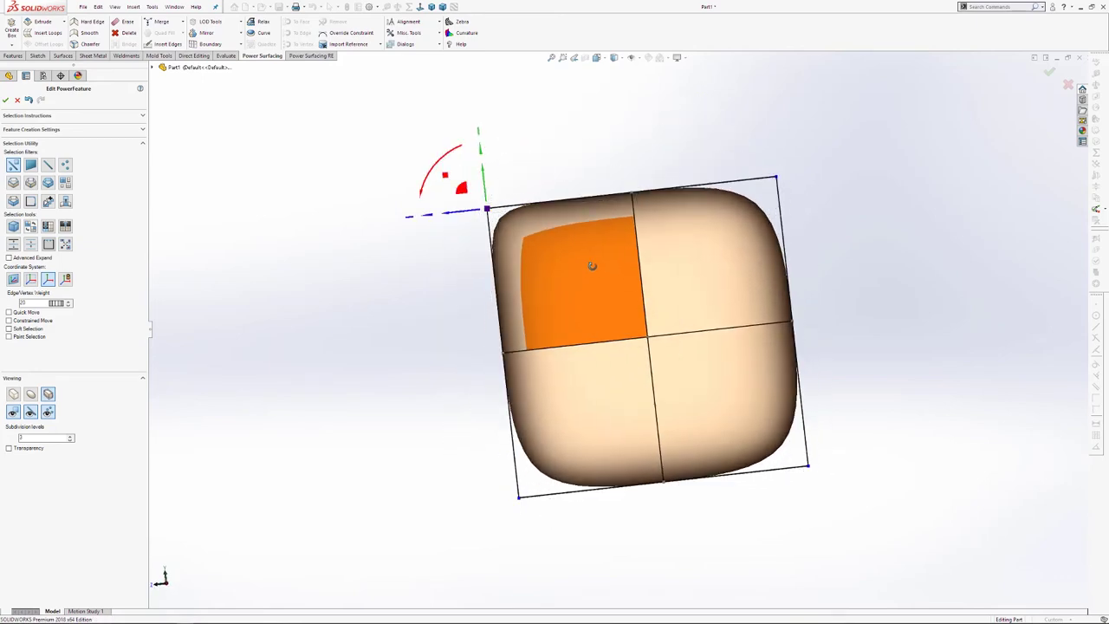
text(1)
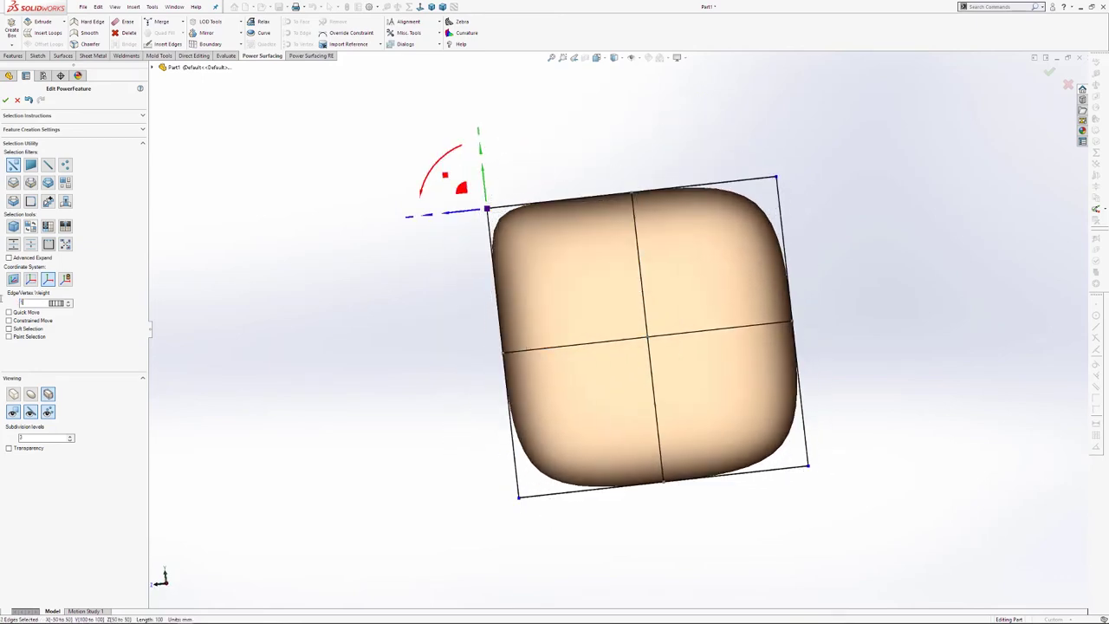
text(00)
middle_drag(663, 368, 577, 317)
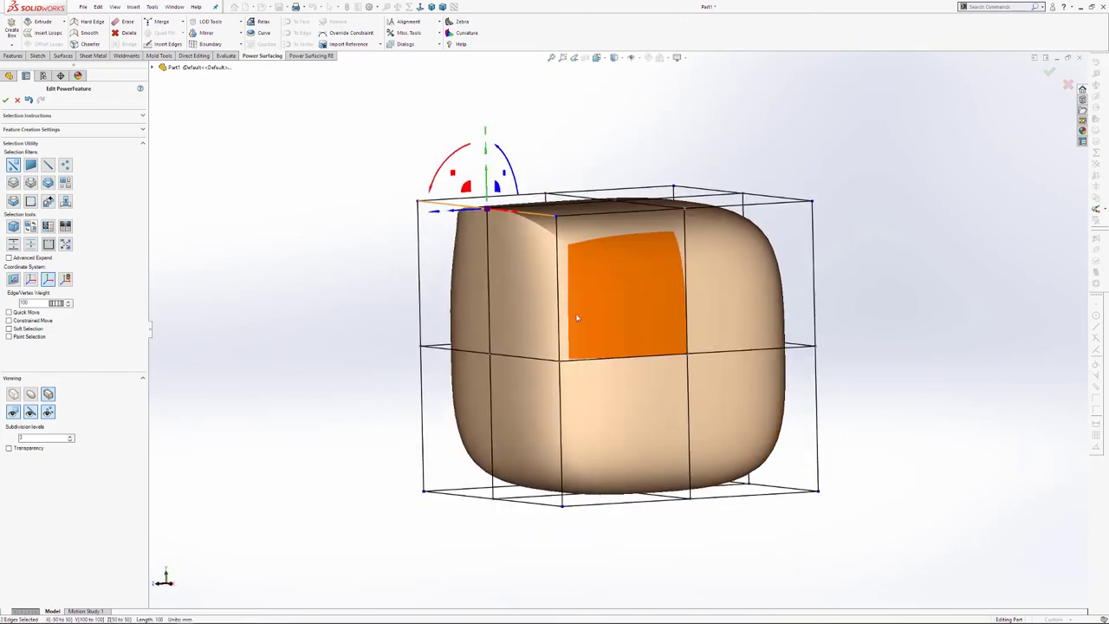
Step: Select the vertical edge and the other top edge meeting at the creased corner, and set their edge weight to 100
click(560, 314)
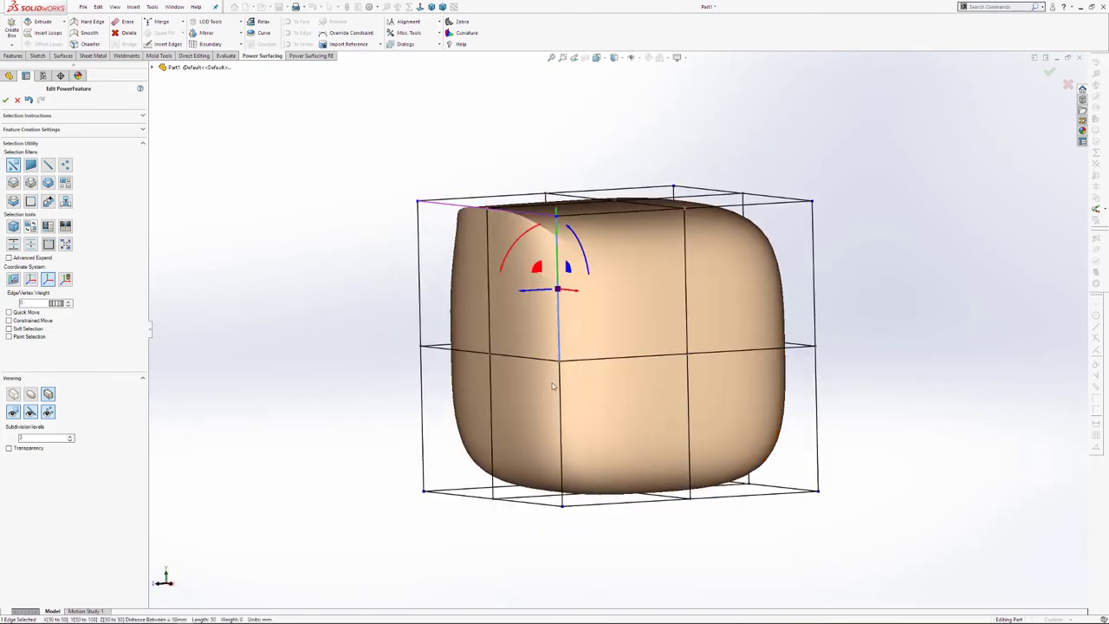
ctrl+click(620, 212)
ctrl+click(722, 206)
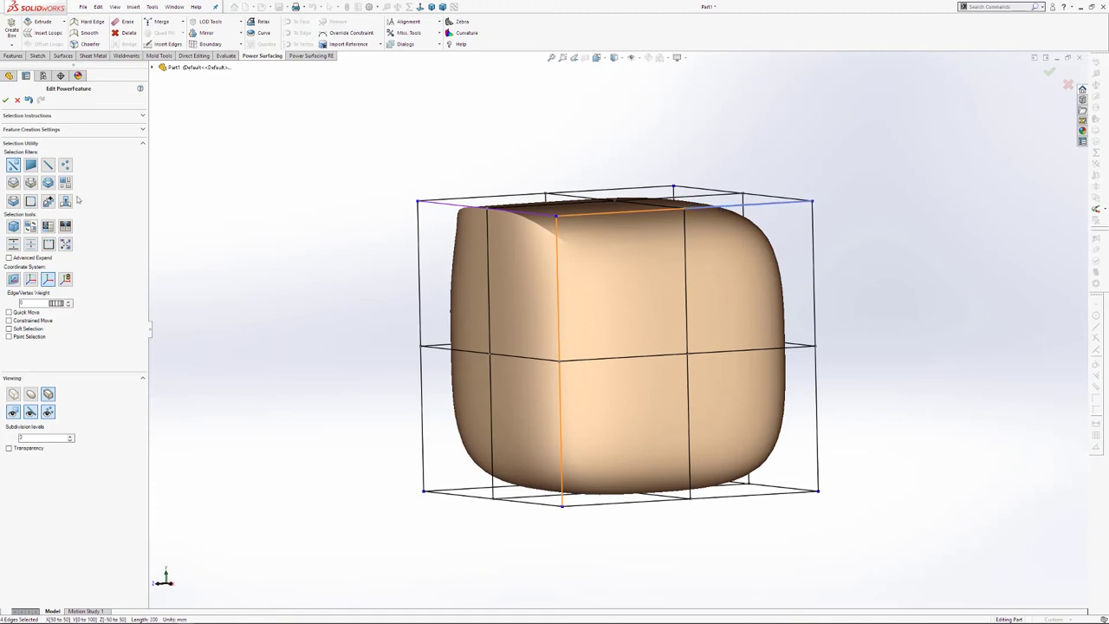
text(100)
click(831, 396)
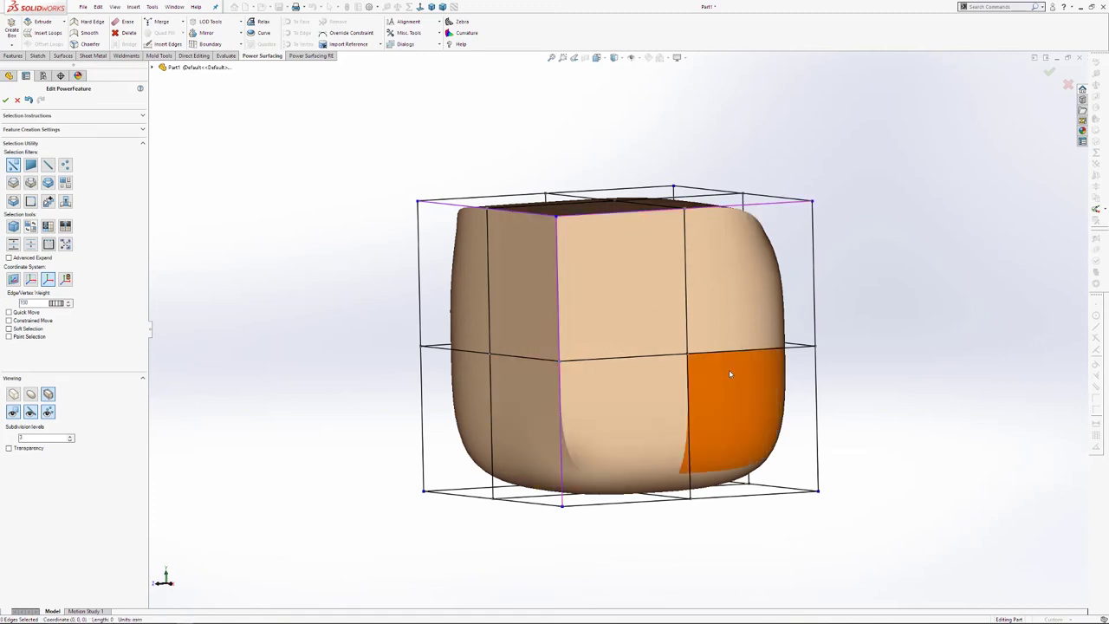
Step: Select all six segments of the three creased edges meeting at the corner and set their edge weight to 50
middle_drag(967, 292, 721, 264)
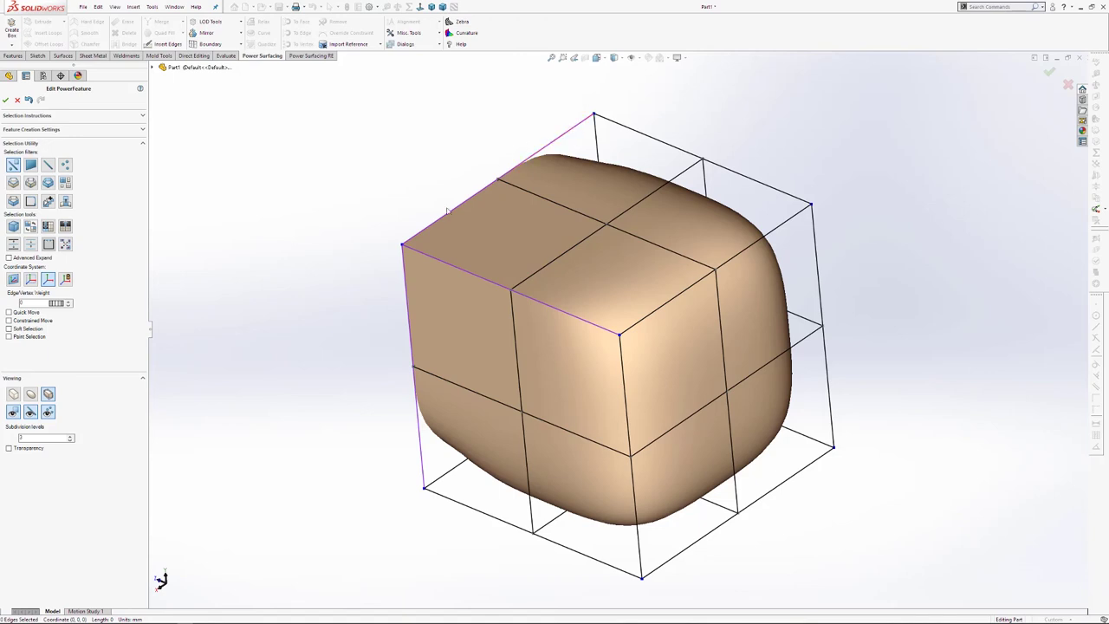
click(437, 260)
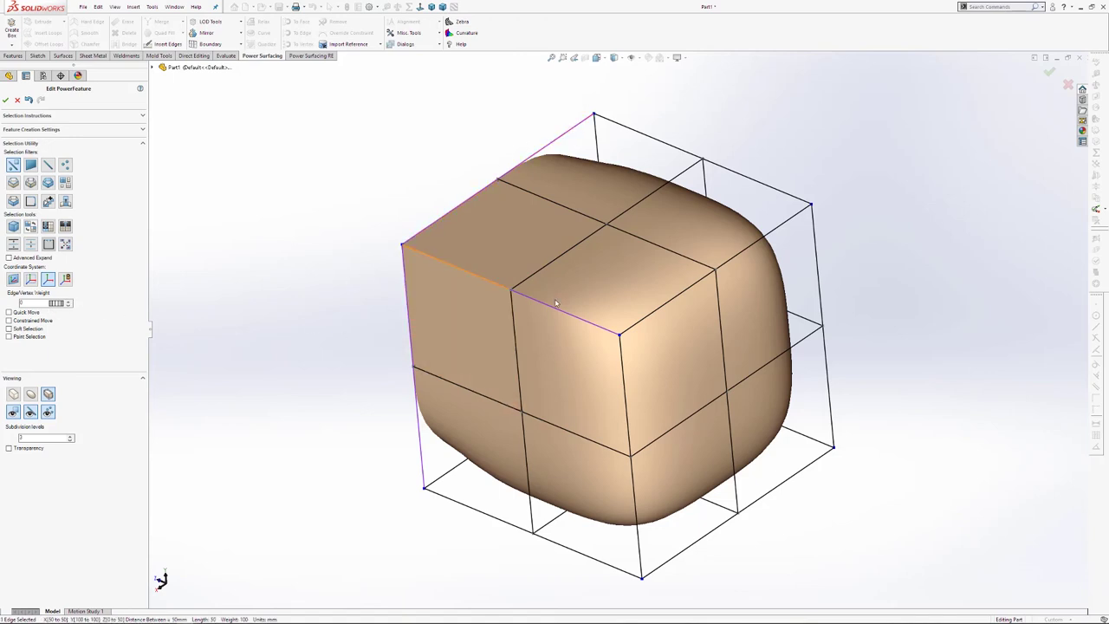
ctrl+click(480, 212)
ctrl+click(460, 196)
ctrl+click(539, 151)
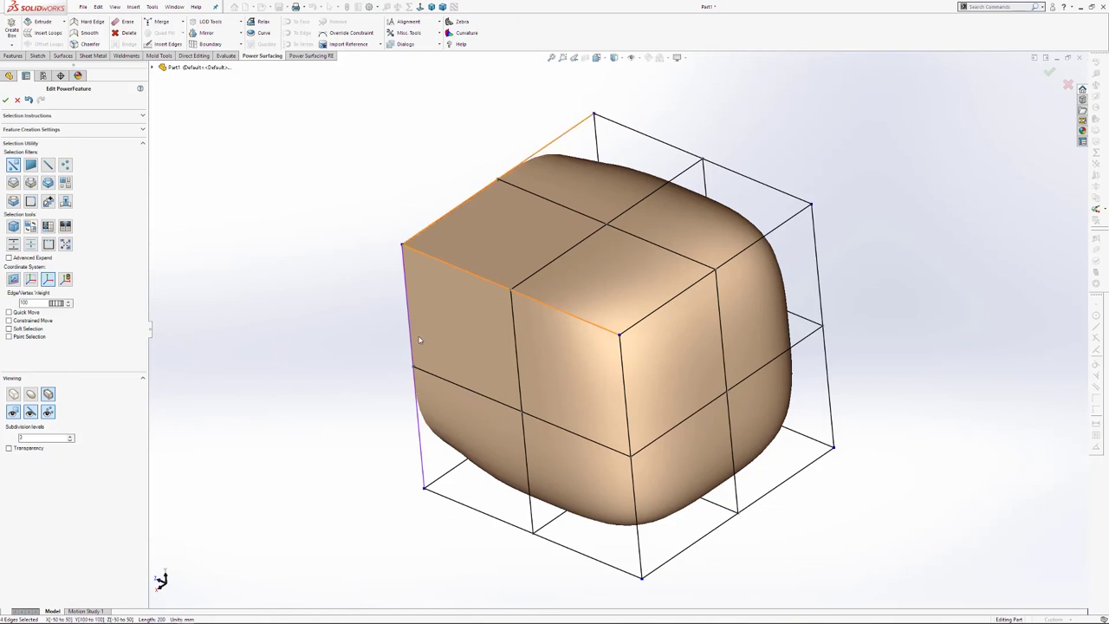
ctrl+click(412, 381)
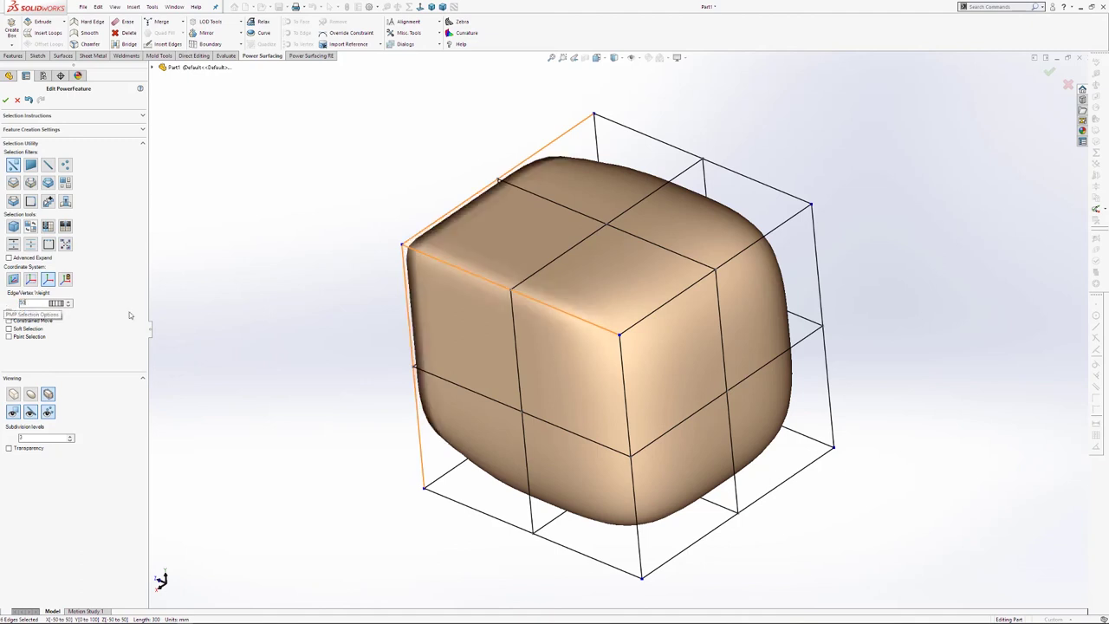
click(488, 302)
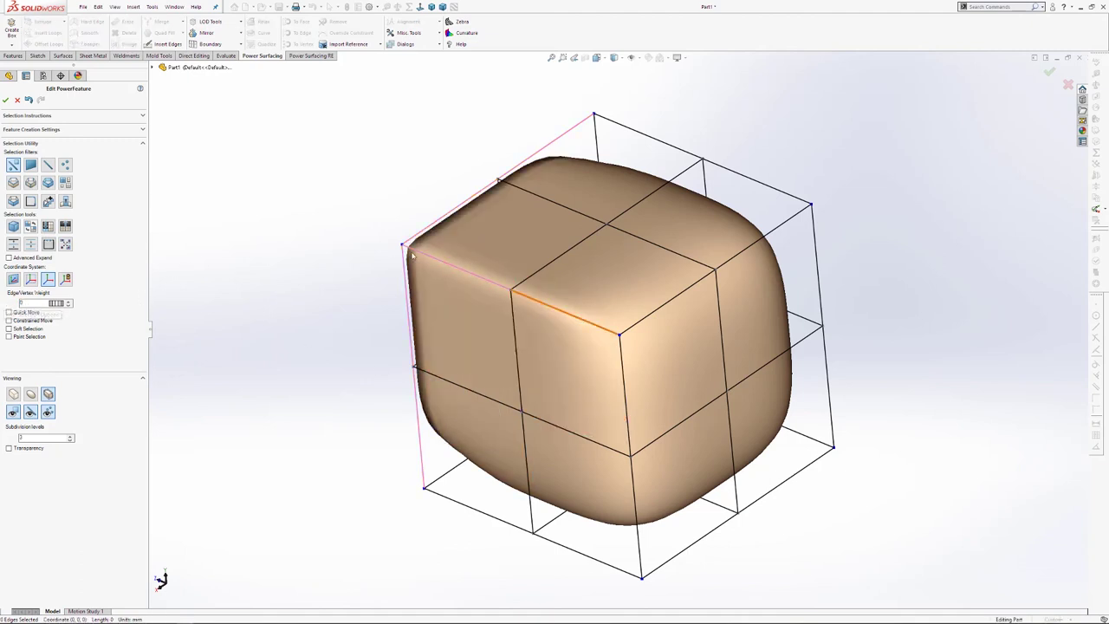
Step: Reselect the six segments of the three creased edges and set their edge weight to 10
double_click(461, 270)
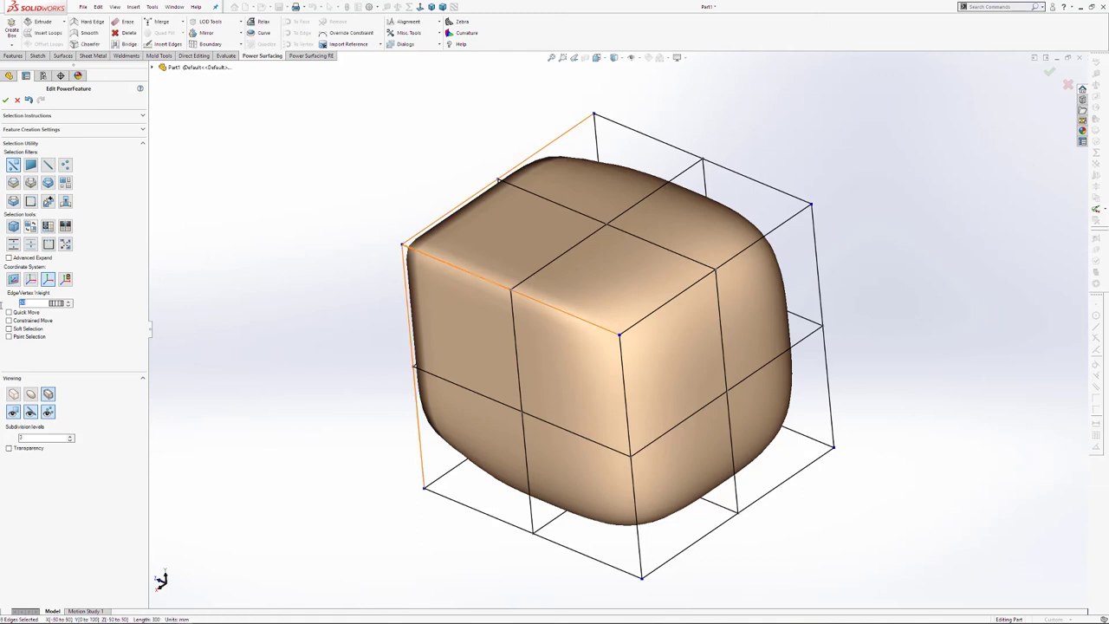
text(10)
click(266, 253)
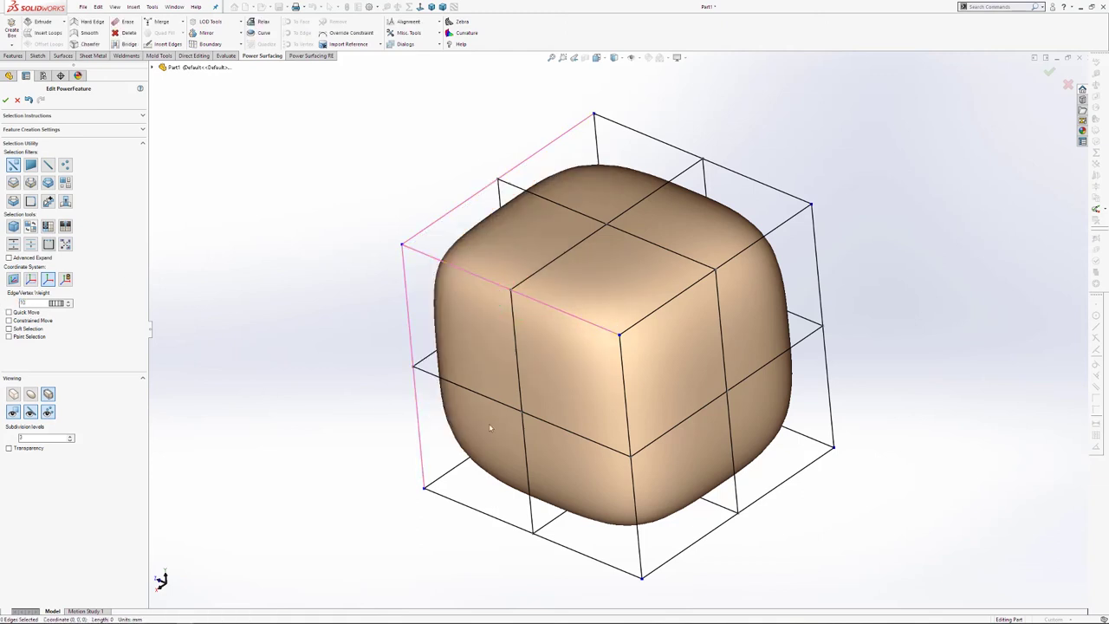
Step: Compare the roundness of the weighted corner with the cube's other corners in a side view
key(ctrl+4)
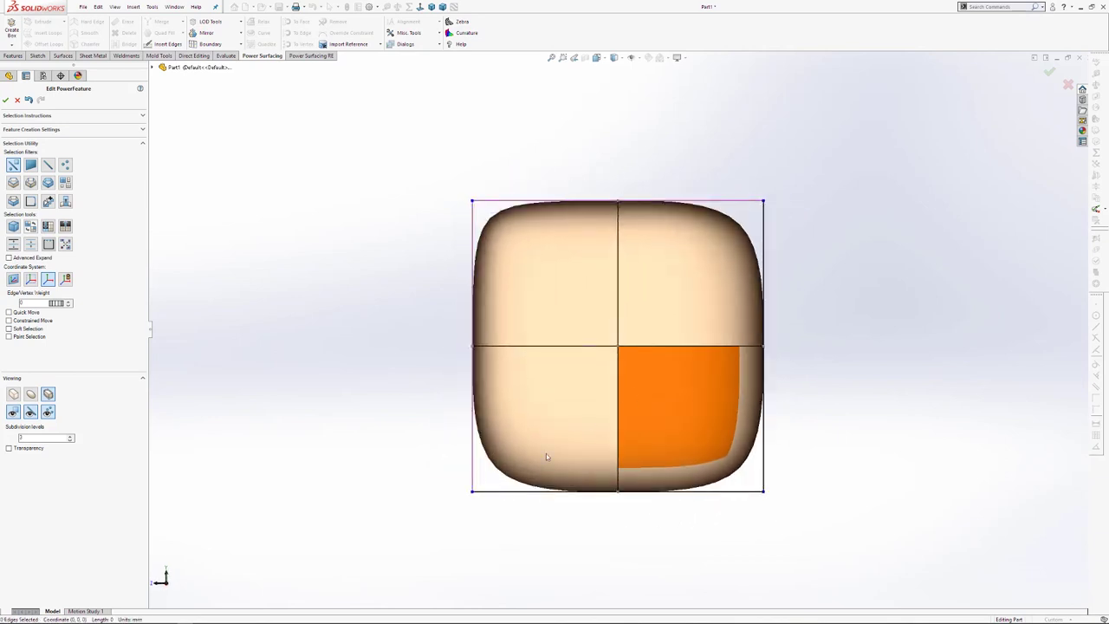
key(Escape)
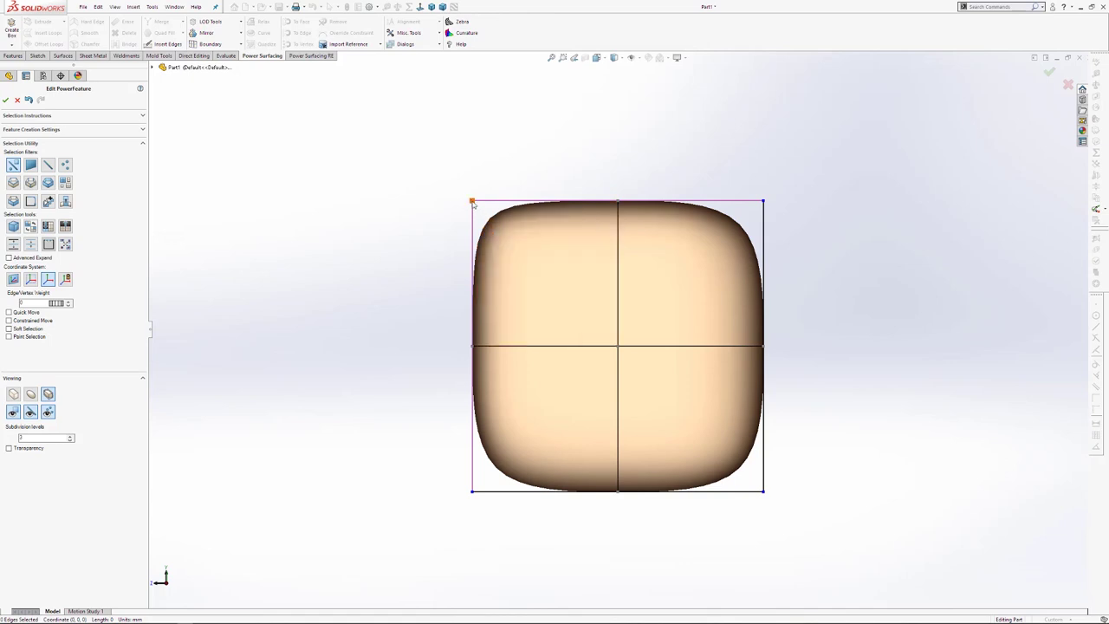
click(710, 271)
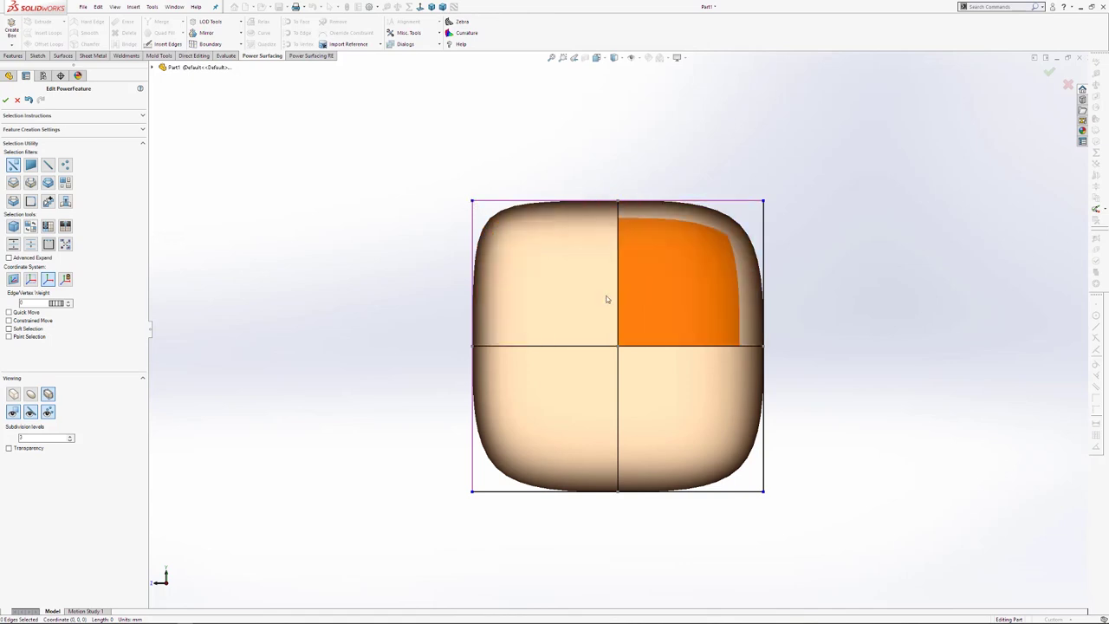